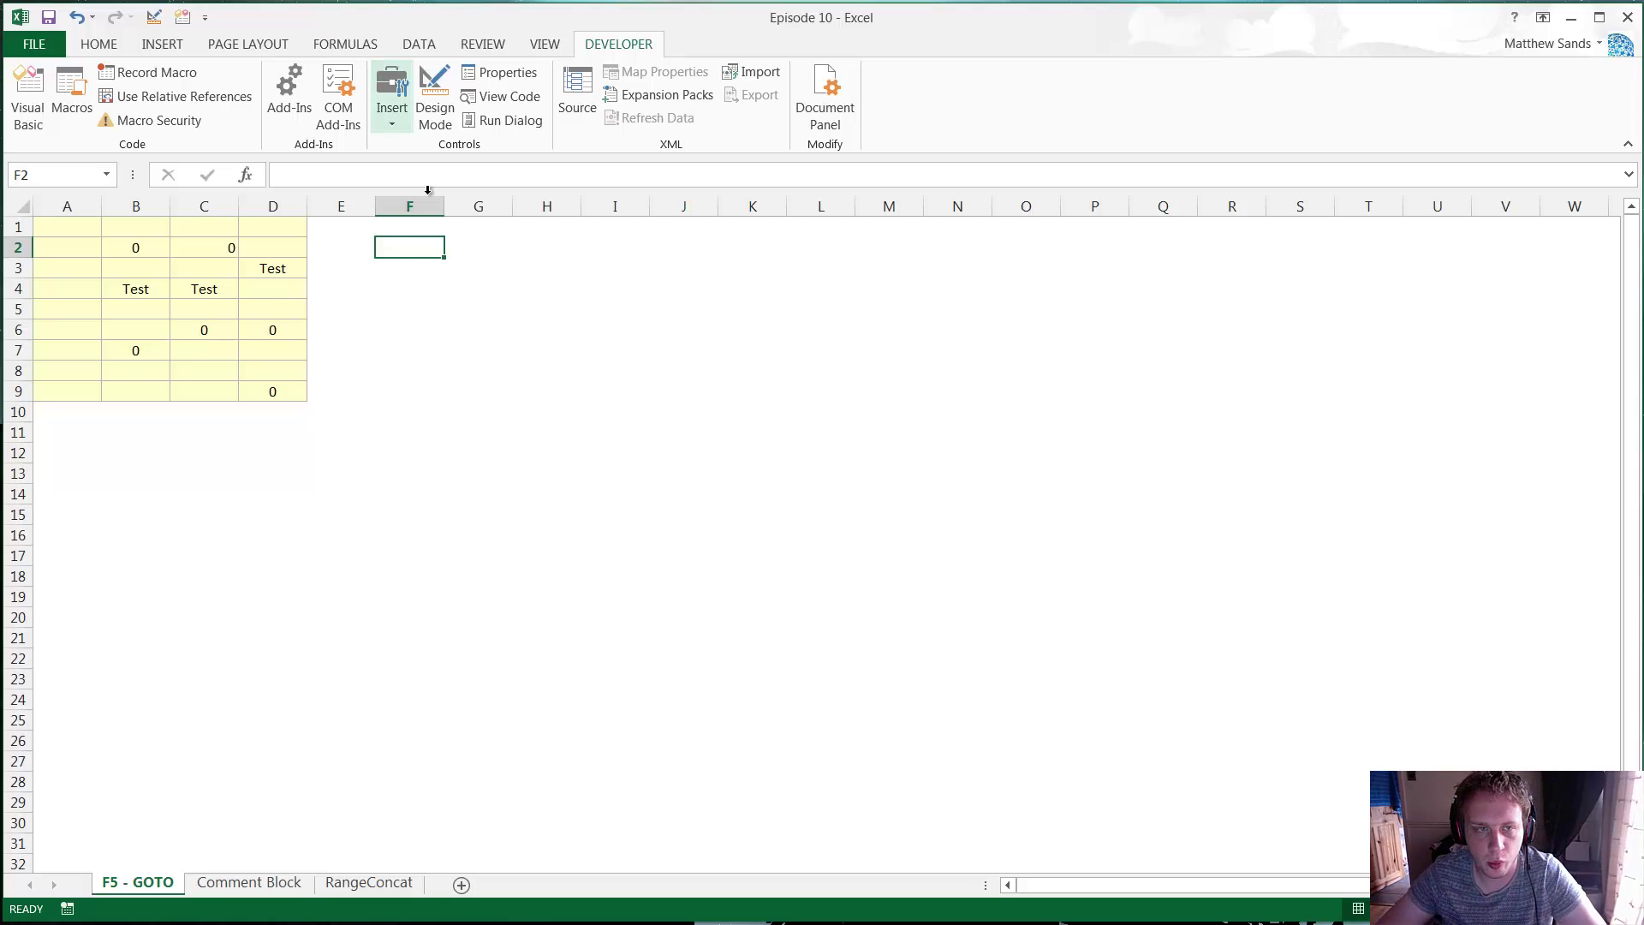
Step: Check cells F3 and F2, then cell B24 on the Comment Block sheet
{"action": "left_click", "coordinate": [419, 268]}
{"action": "left_click", "coordinate": [417, 248]}
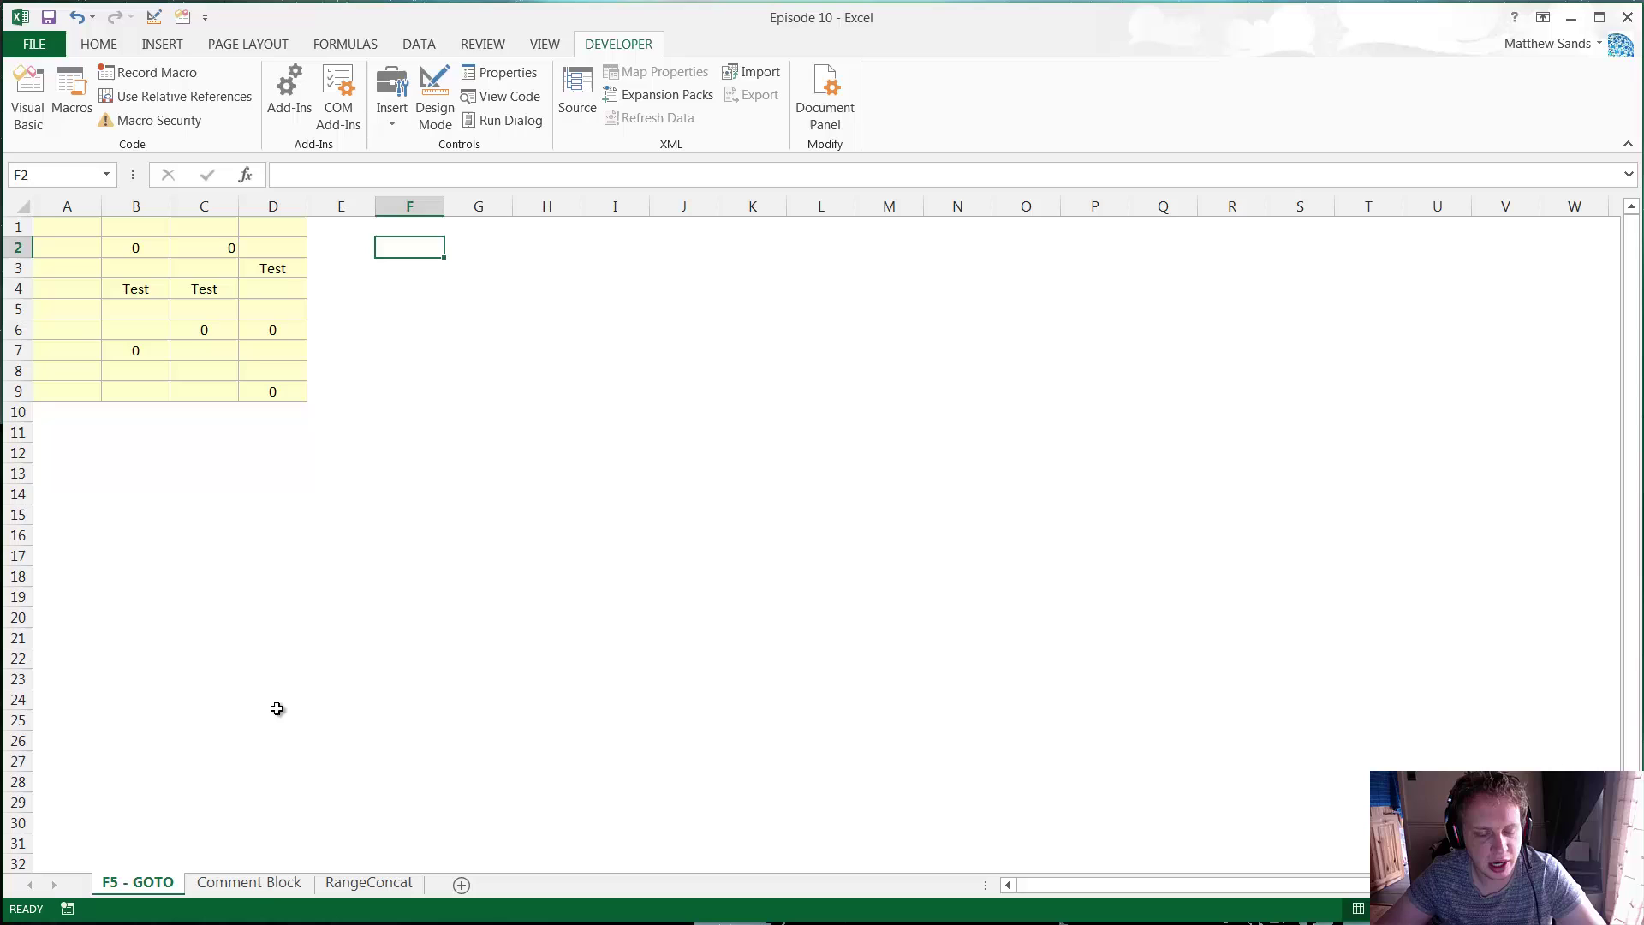
{"action": "left_click", "coordinate": [248, 882]}
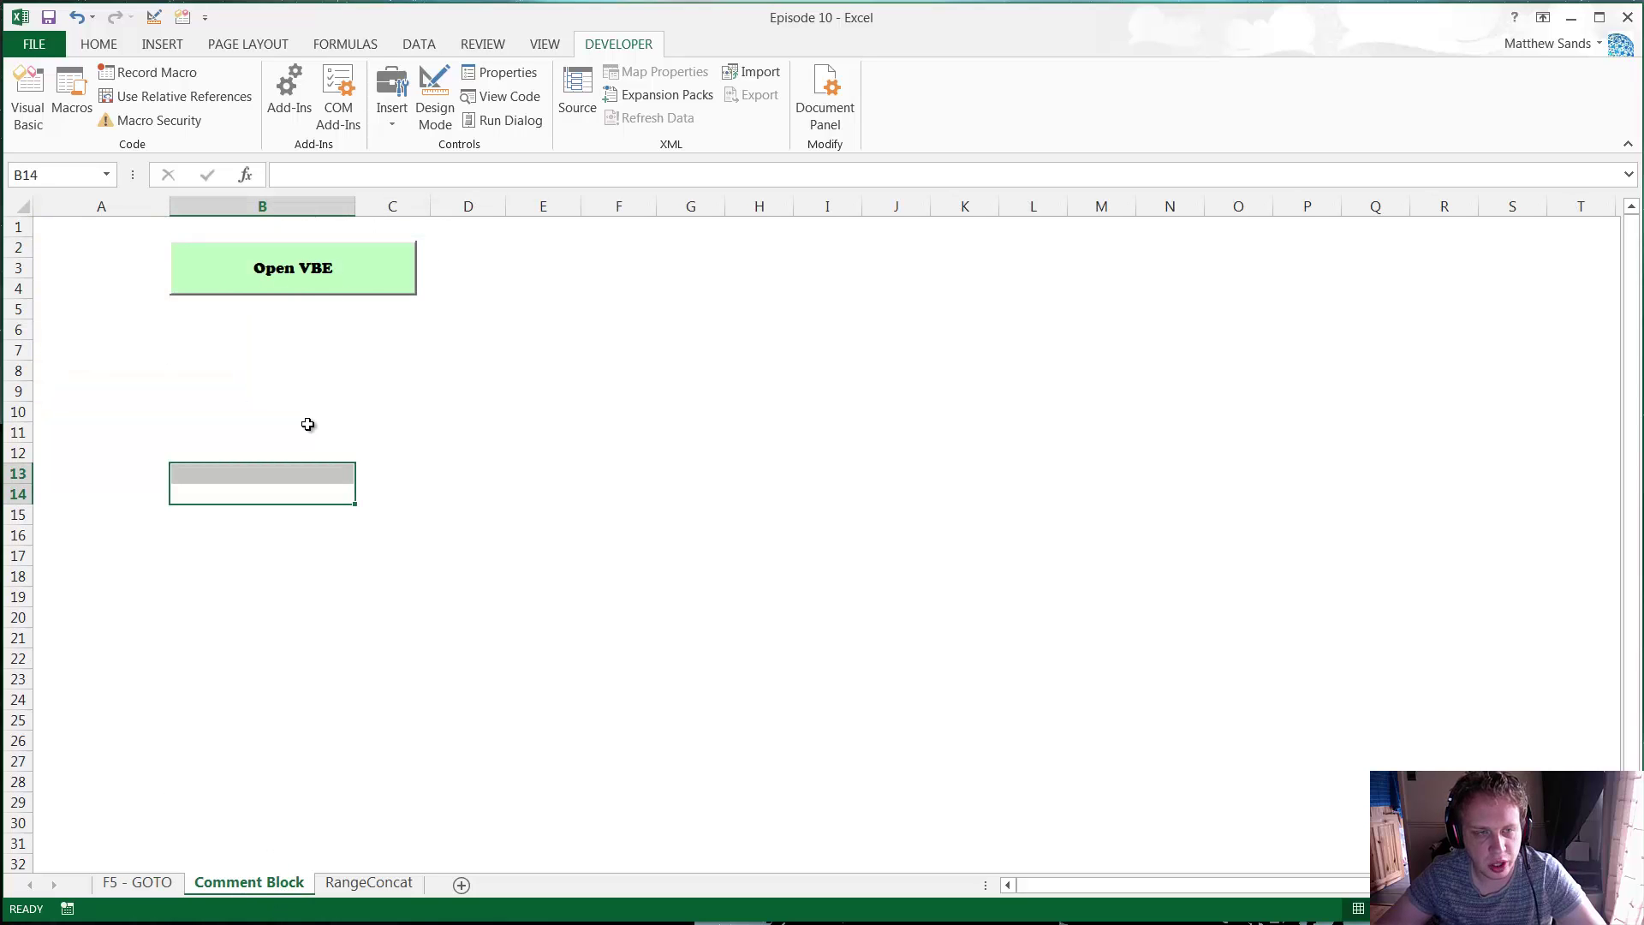
{"action": "key", "text": "Up"}
{"action": "key", "text": "Up"}
{"action": "key", "text": "Up"}
{"action": "key", "text": "Up"}
{"action": "key", "text": "Up"}
{"action": "key", "text": "Up"}
{"action": "key", "text": "Up"}
{"action": "key", "text": "Up"}
{"action": "left_click", "coordinate": [324, 699]}
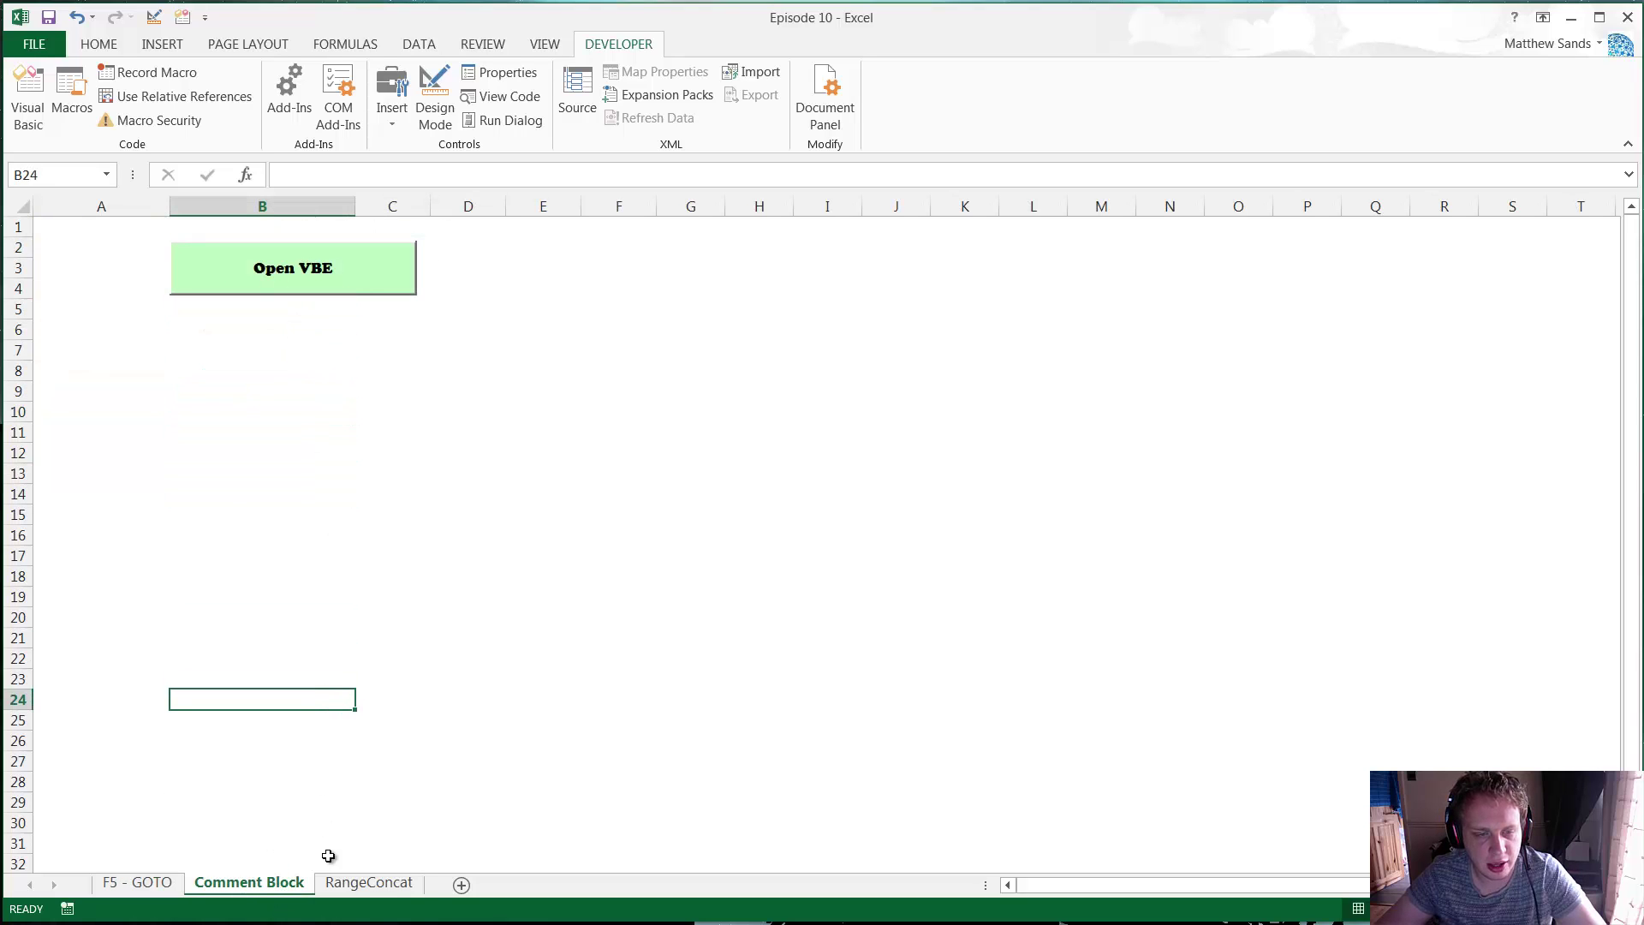
Step: Look at B4 and C4 on RangeConcat, then cells F1–F5 on the F5 - GOTO sheet
{"action": "left_click", "coordinate": [371, 883]}
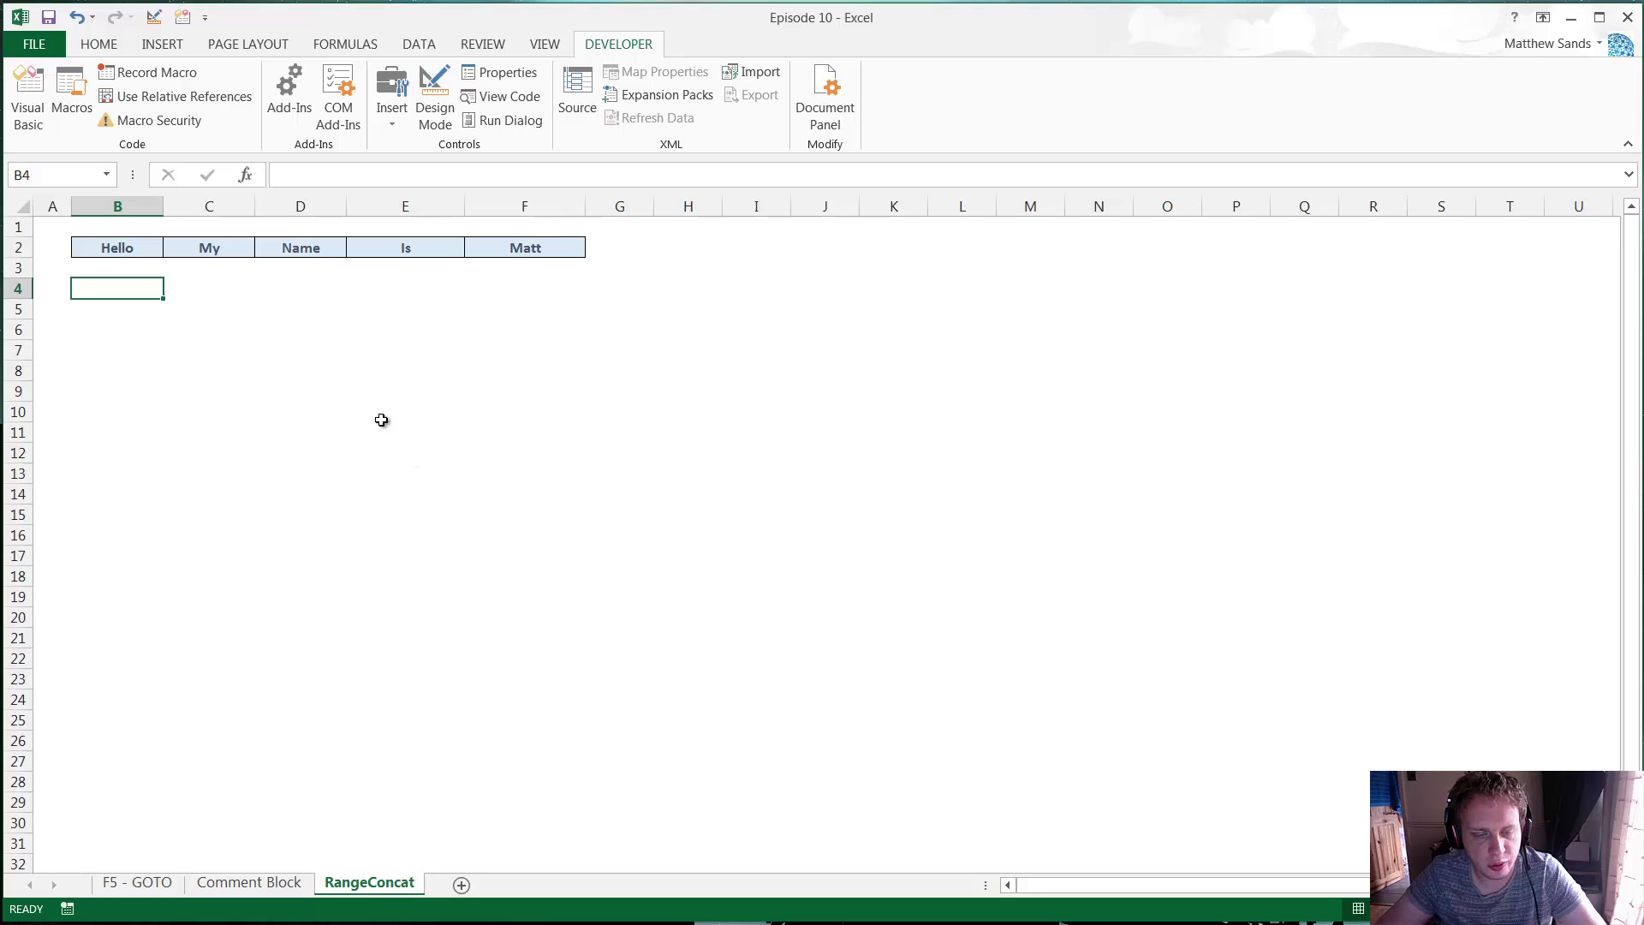
{"action": "left_click", "coordinate": [202, 288]}
{"action": "left_click", "coordinate": [144, 295]}
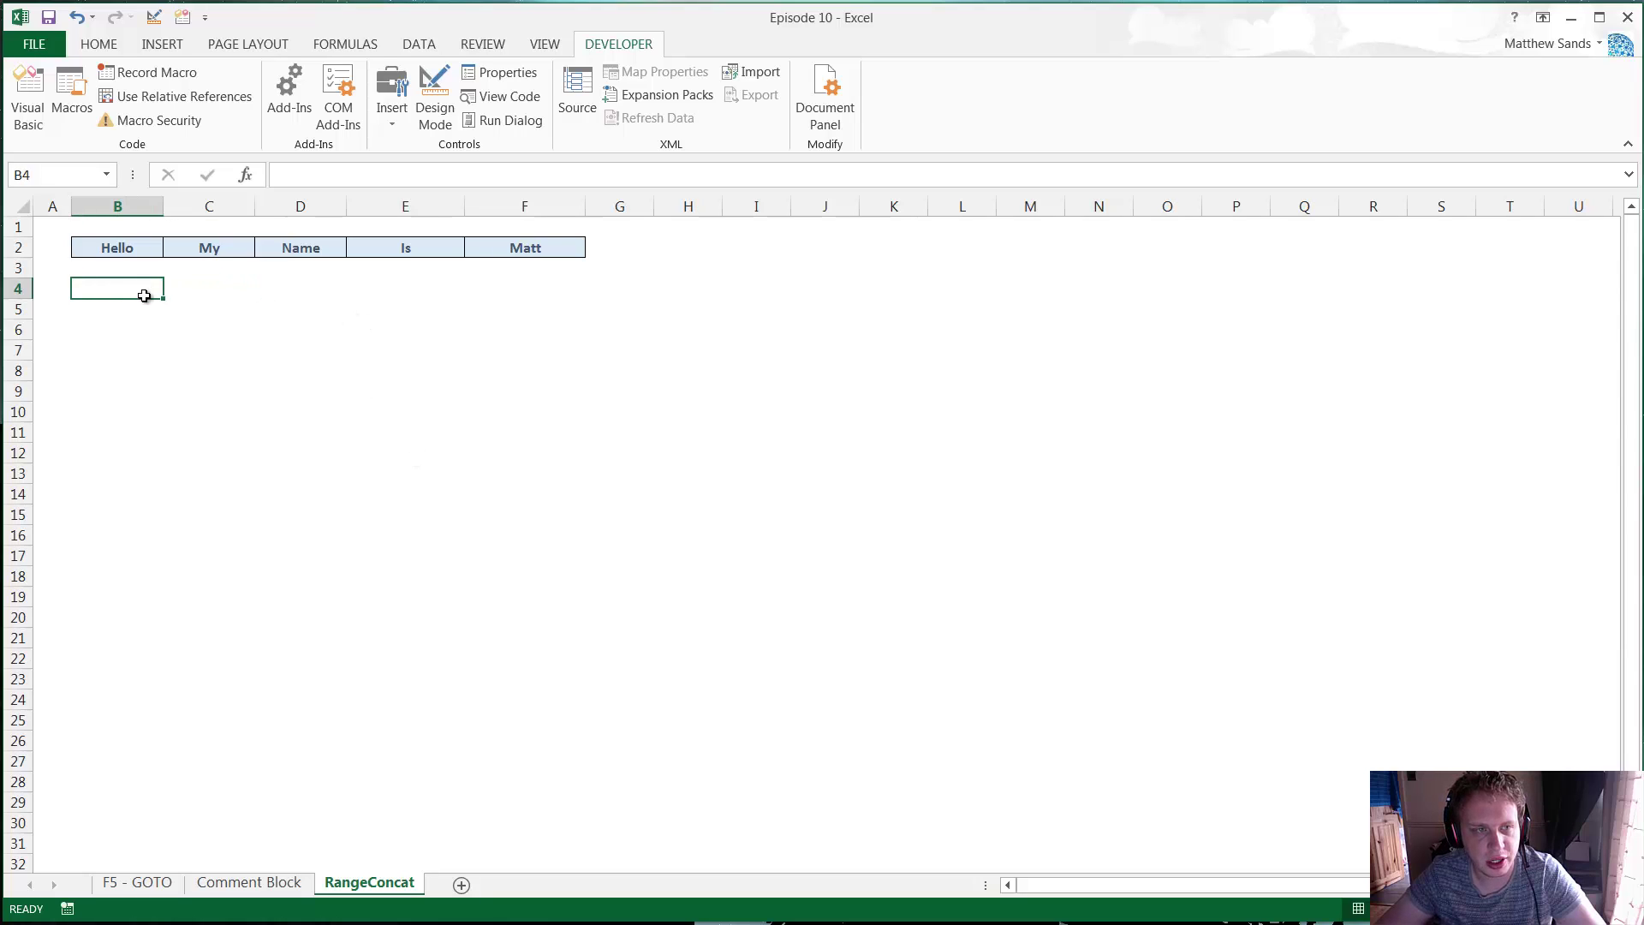
{"action": "left_click", "coordinate": [159, 884]}
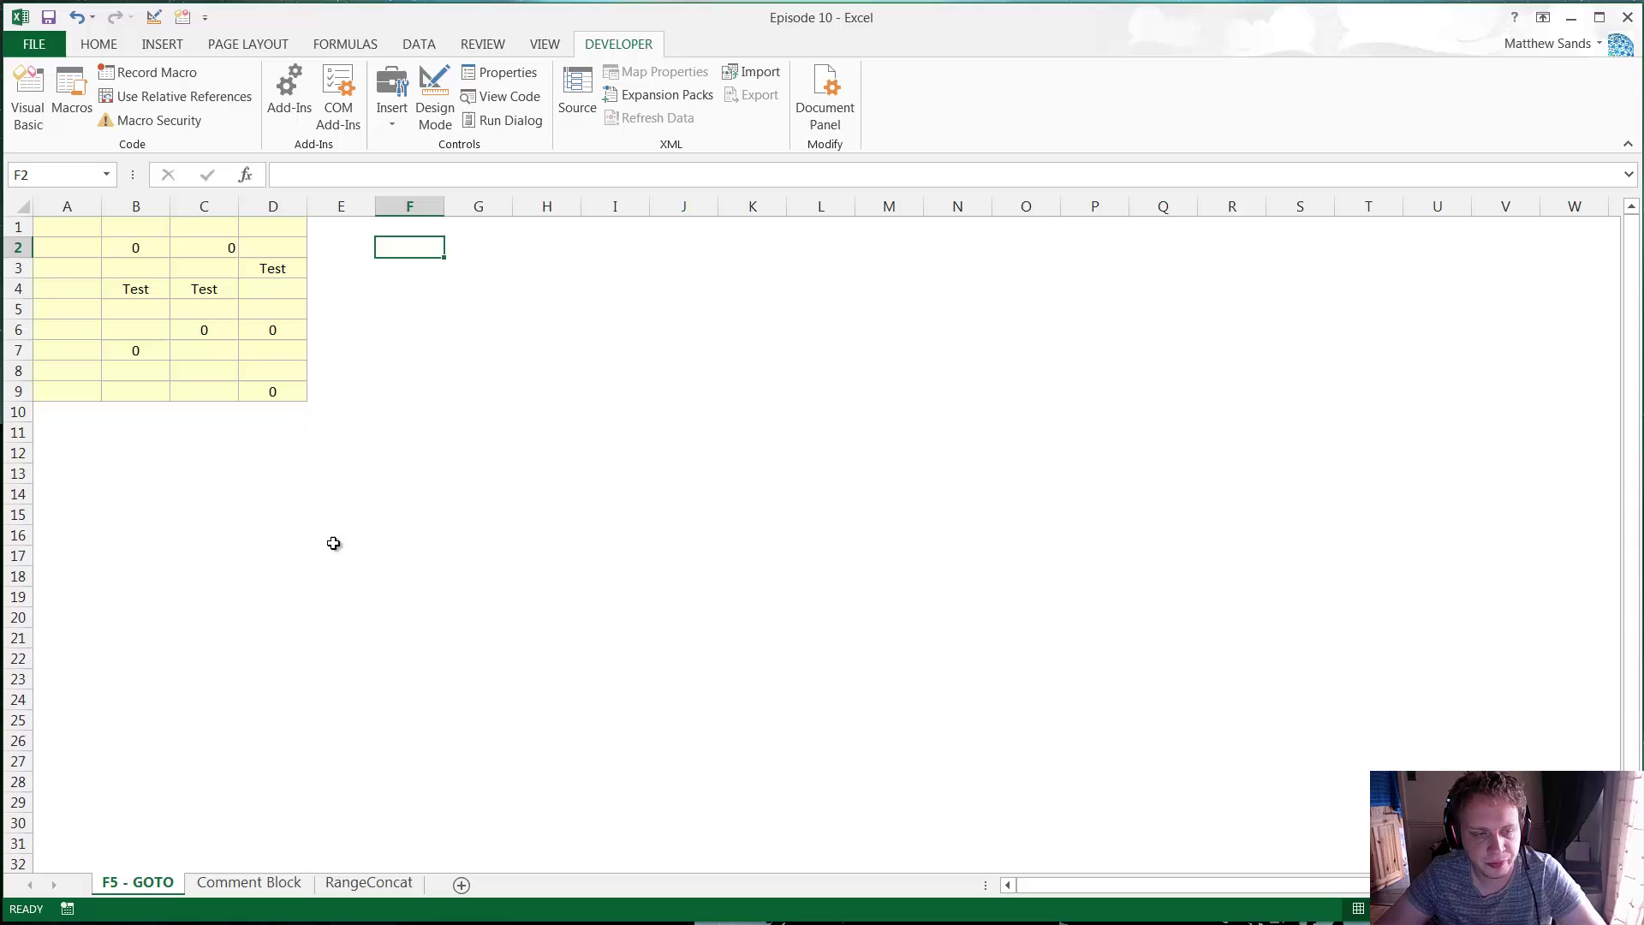
{"action": "left_click", "coordinate": [414, 312]}
{"action": "left_click", "coordinate": [406, 289]}
{"action": "left_click", "coordinate": [419, 229]}
{"action": "left_click", "coordinate": [417, 248]}
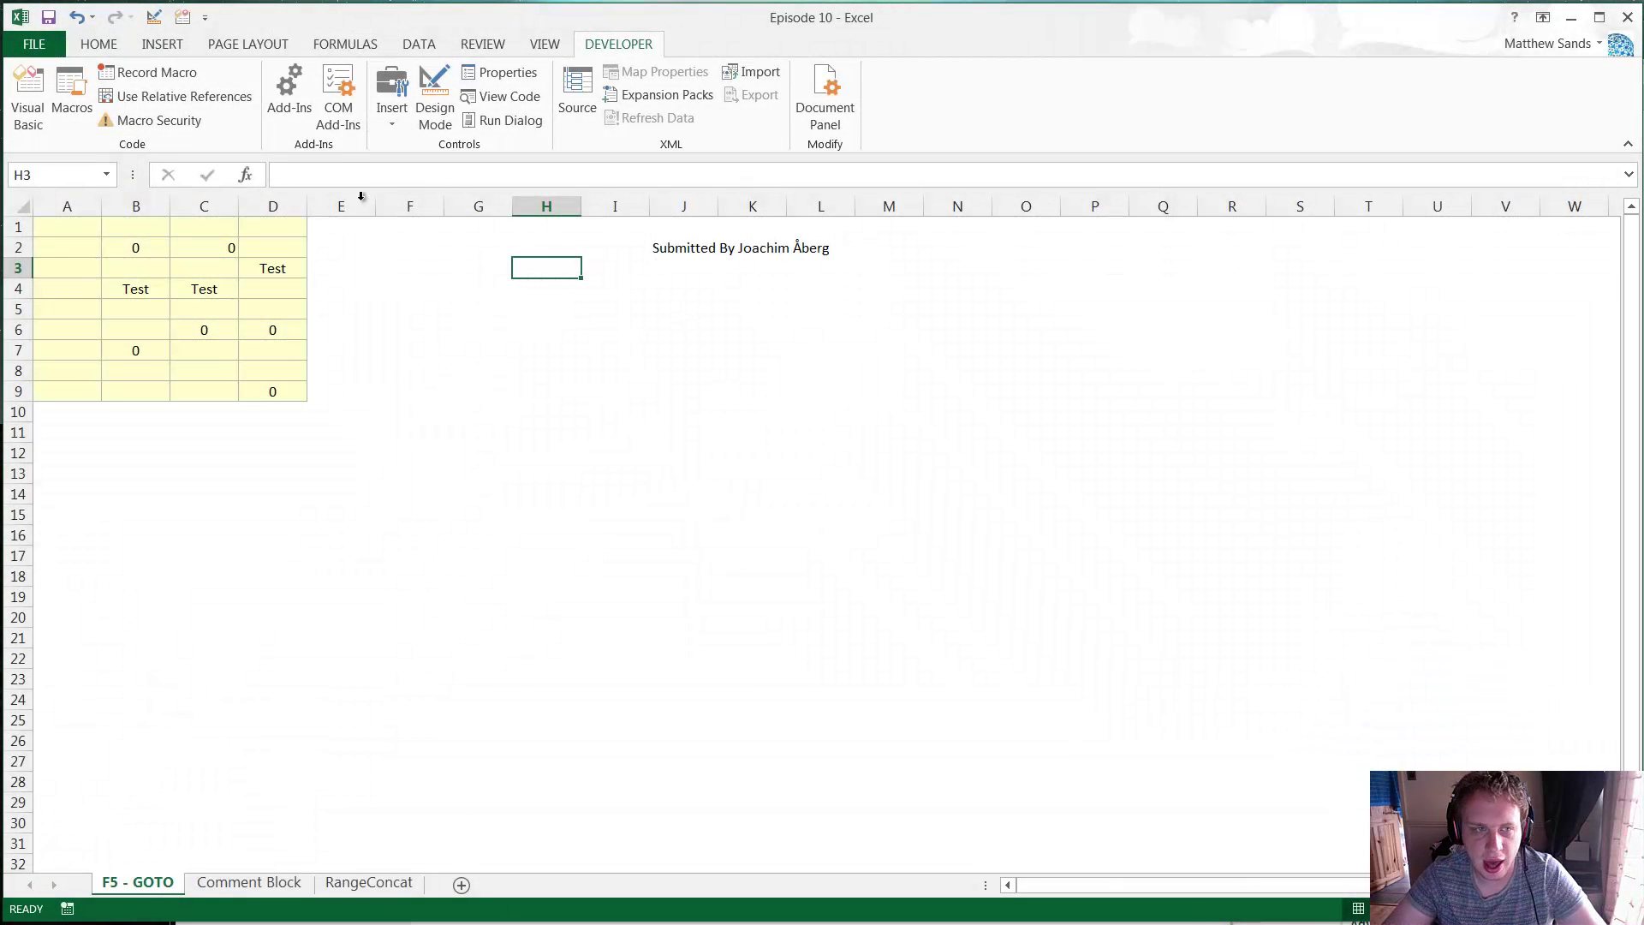
{"action": "left_click", "coordinate": [414, 260]}
{"action": "left_click", "coordinate": [419, 245]}
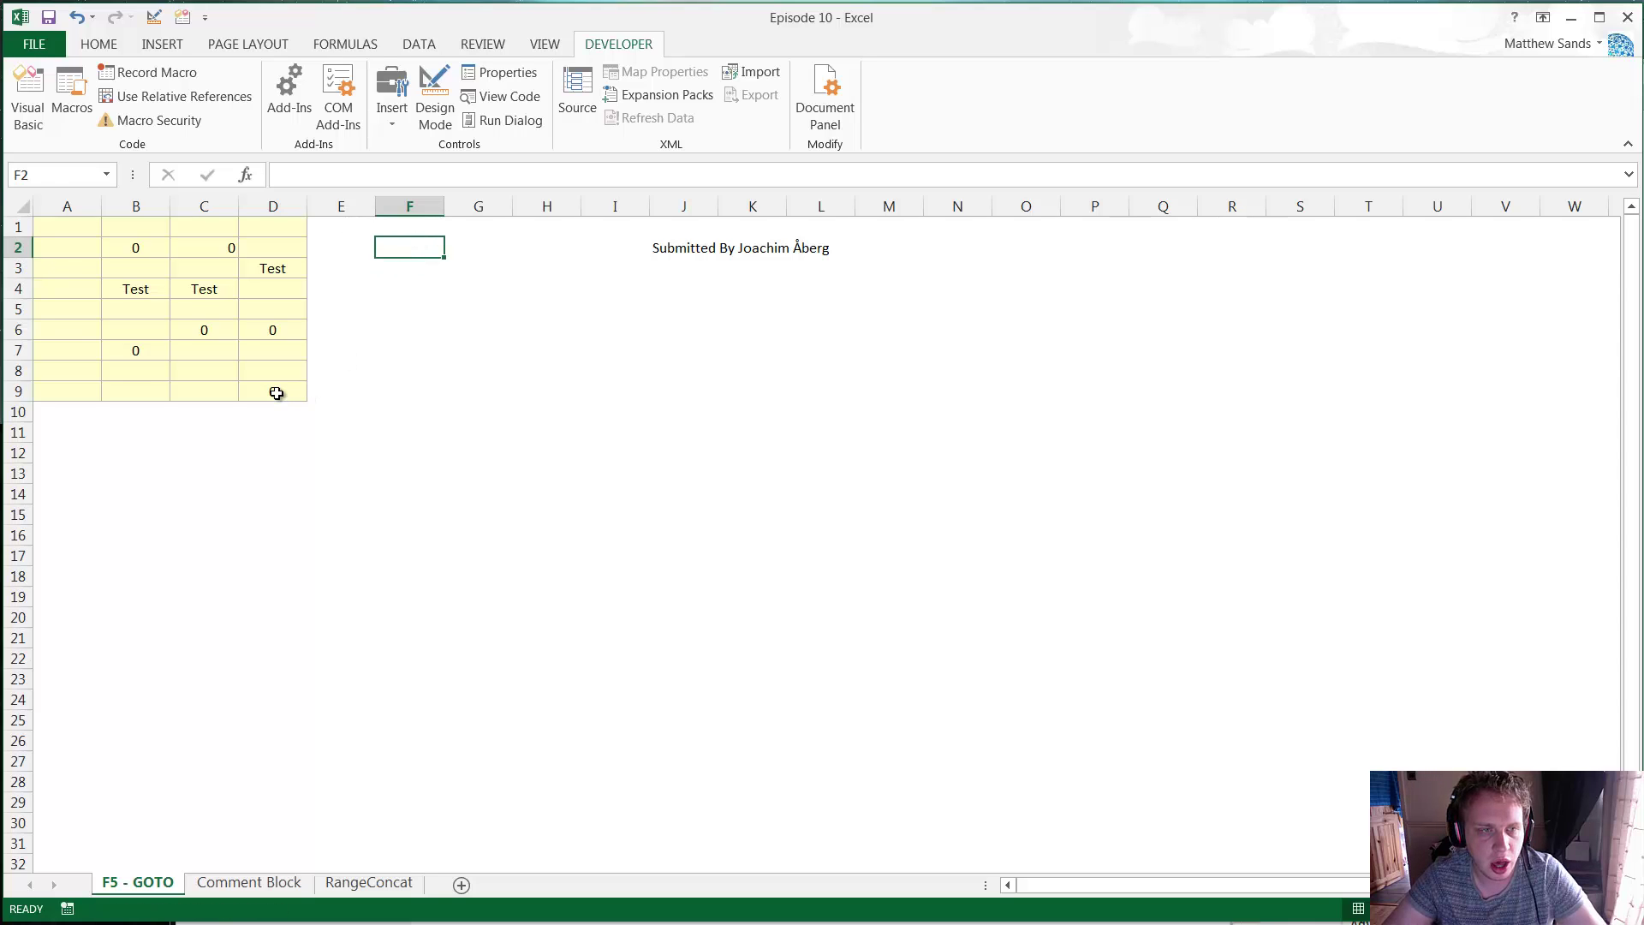
Step: Select A1:D9 and choose Blanks in Go To Special
{"action": "mouse_move", "coordinate": [277, 393]}
{"action": "left_mouse_down"}
{"action": "mouse_move", "coordinate": [228, 340]}
{"action": "mouse_move", "coordinate": [34, 221]}
{"action": "left_mouse_up"}
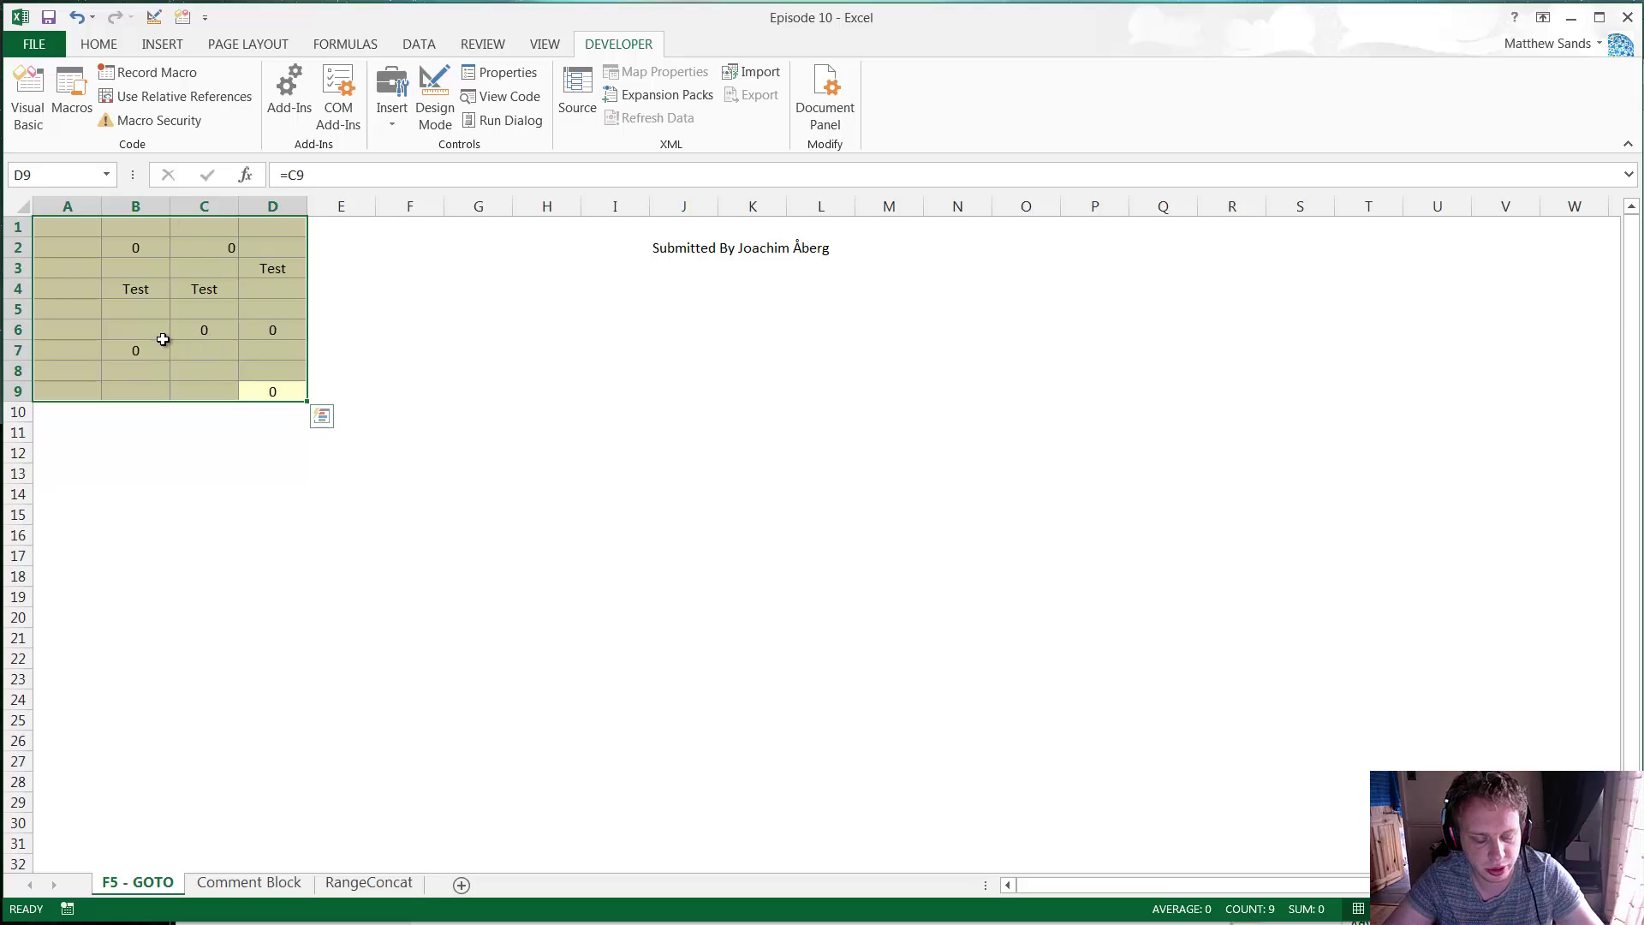
{"action": "key", "text": "F5"}
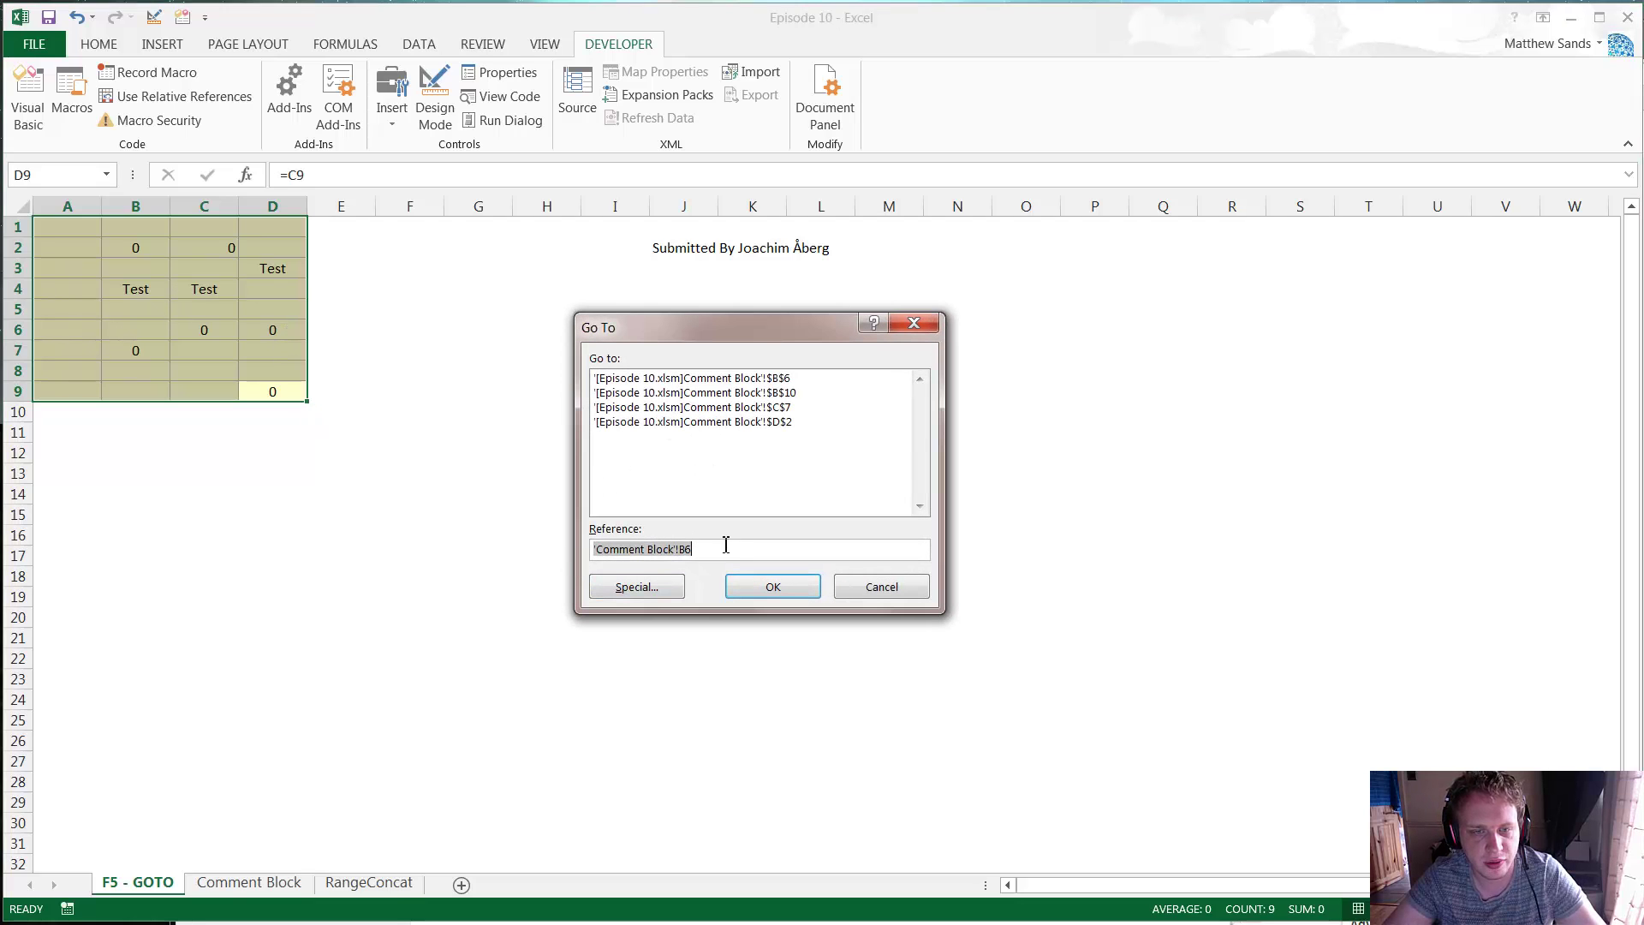
{"action": "left_click_drag", "start_coordinate": [735, 316], "coordinate": [554, 281]}
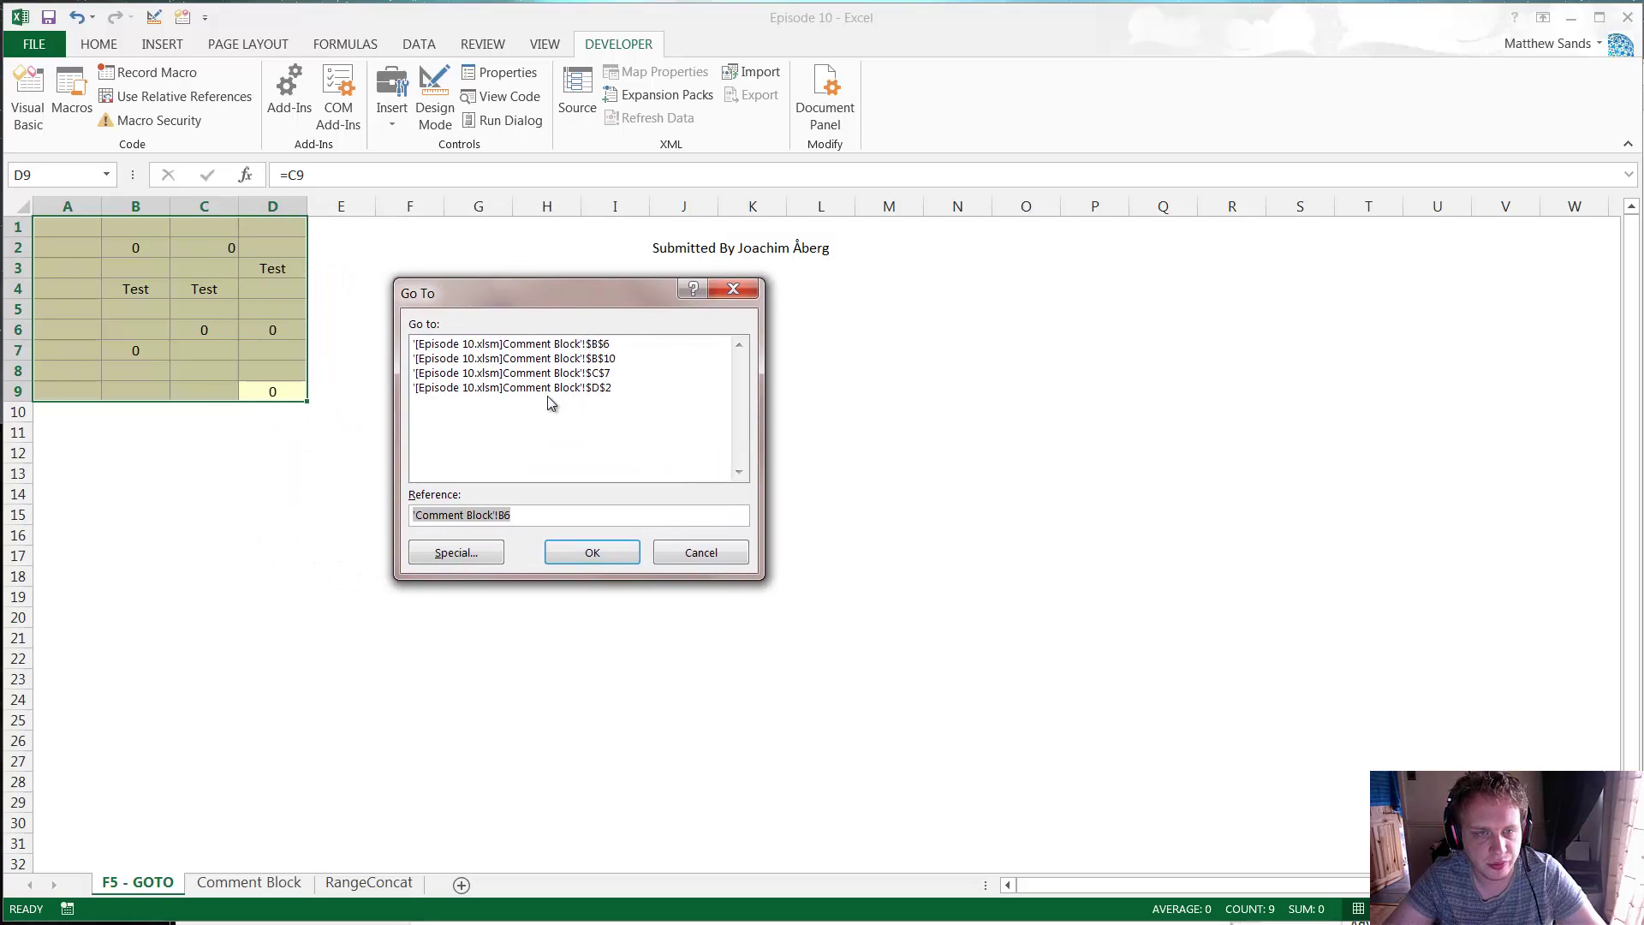
{"action": "left_click", "coordinate": [482, 553]}
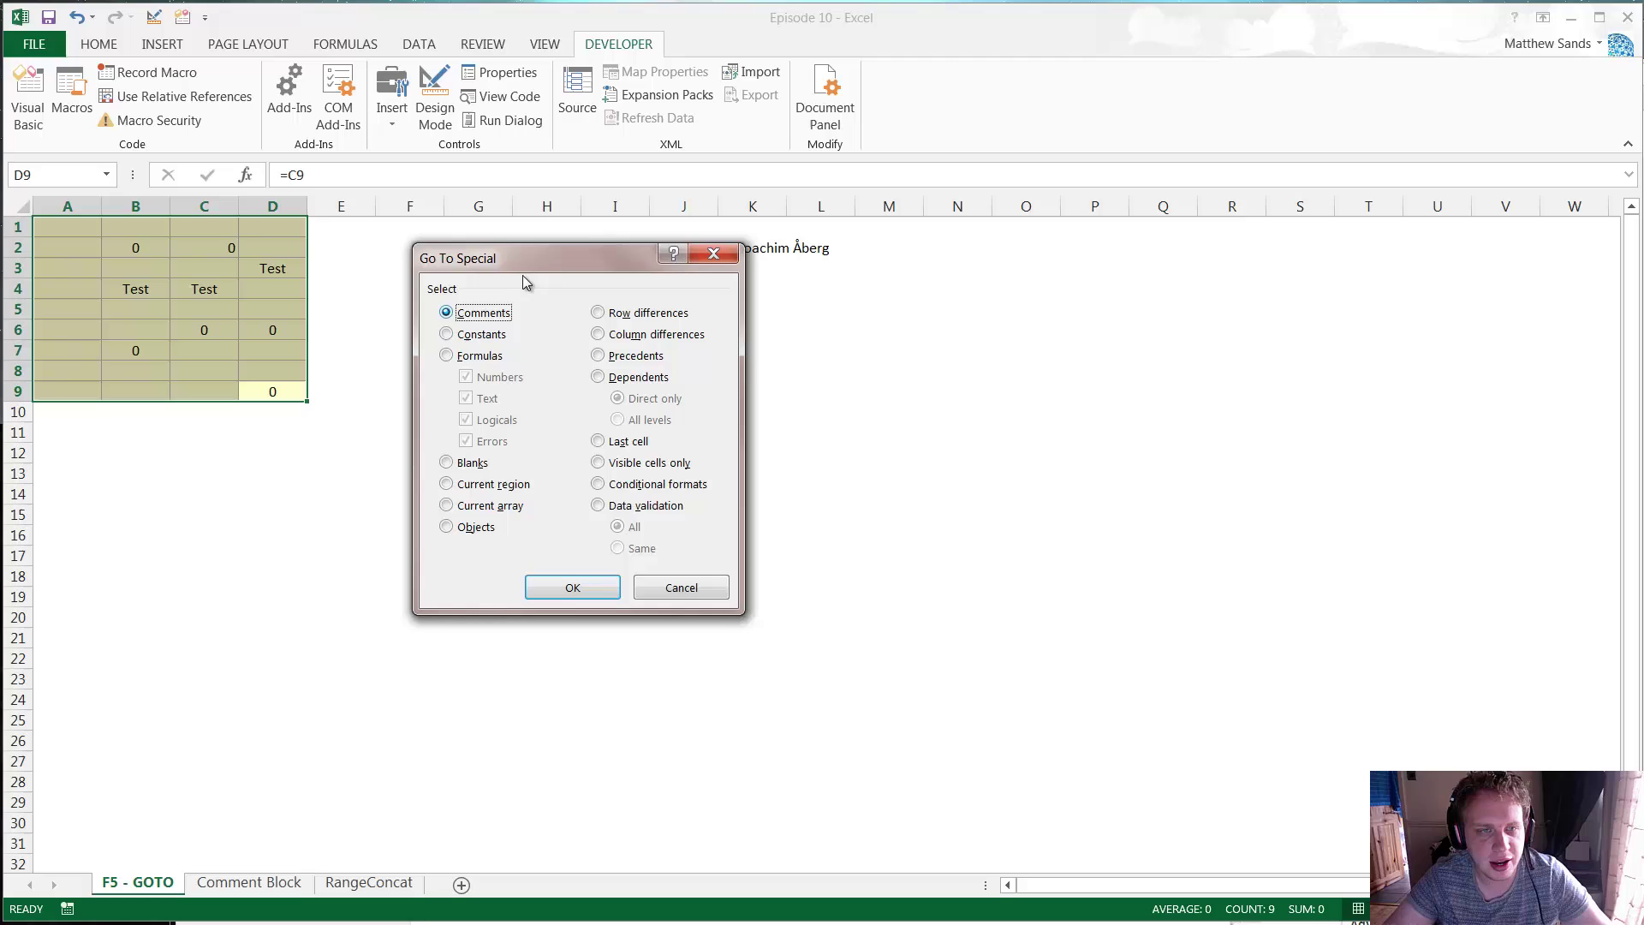
{"action": "left_click_drag", "start_coordinate": [541, 261], "coordinate": [522, 315]}
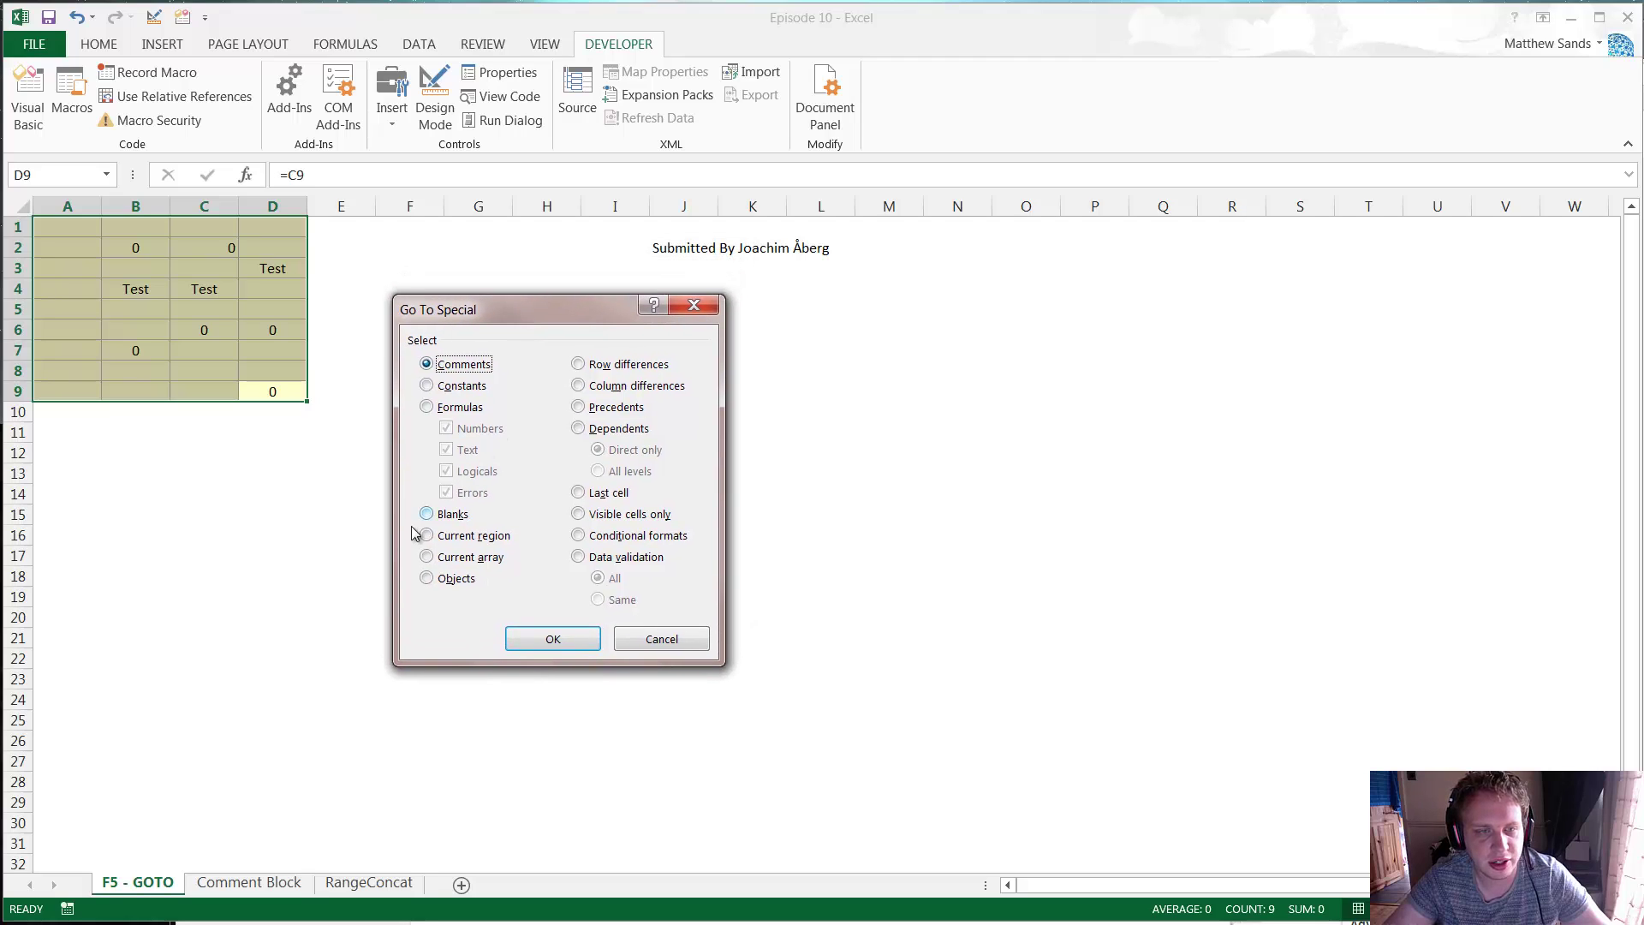
{"action": "left_click", "coordinate": [454, 515]}
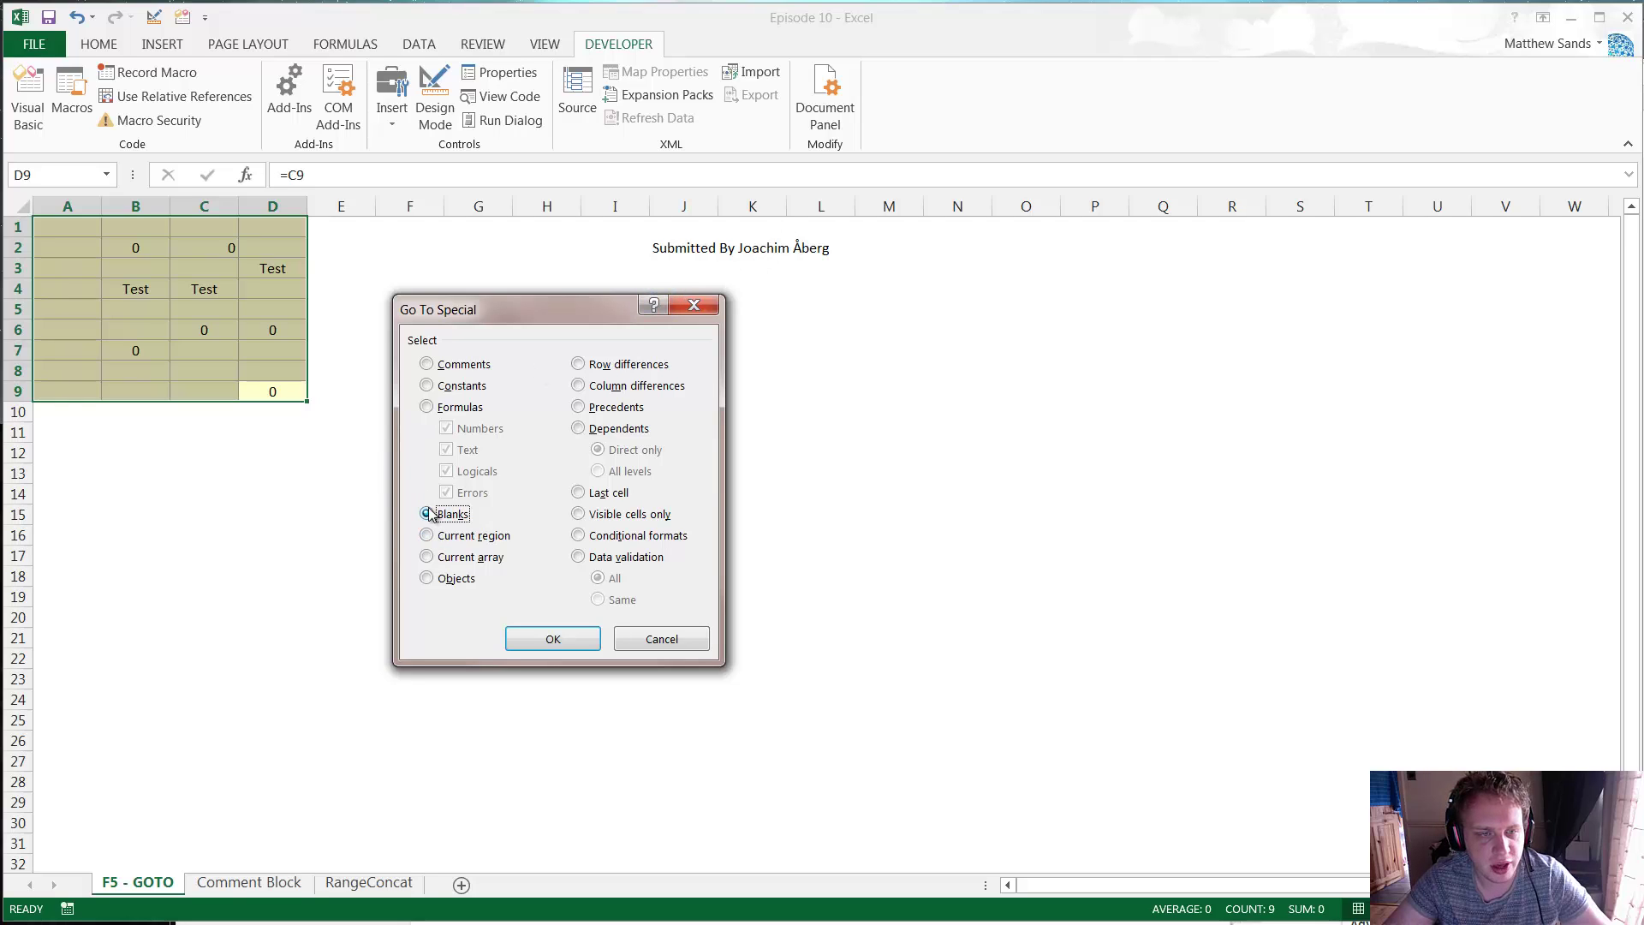
{"action": "left_click", "coordinate": [552, 639]}
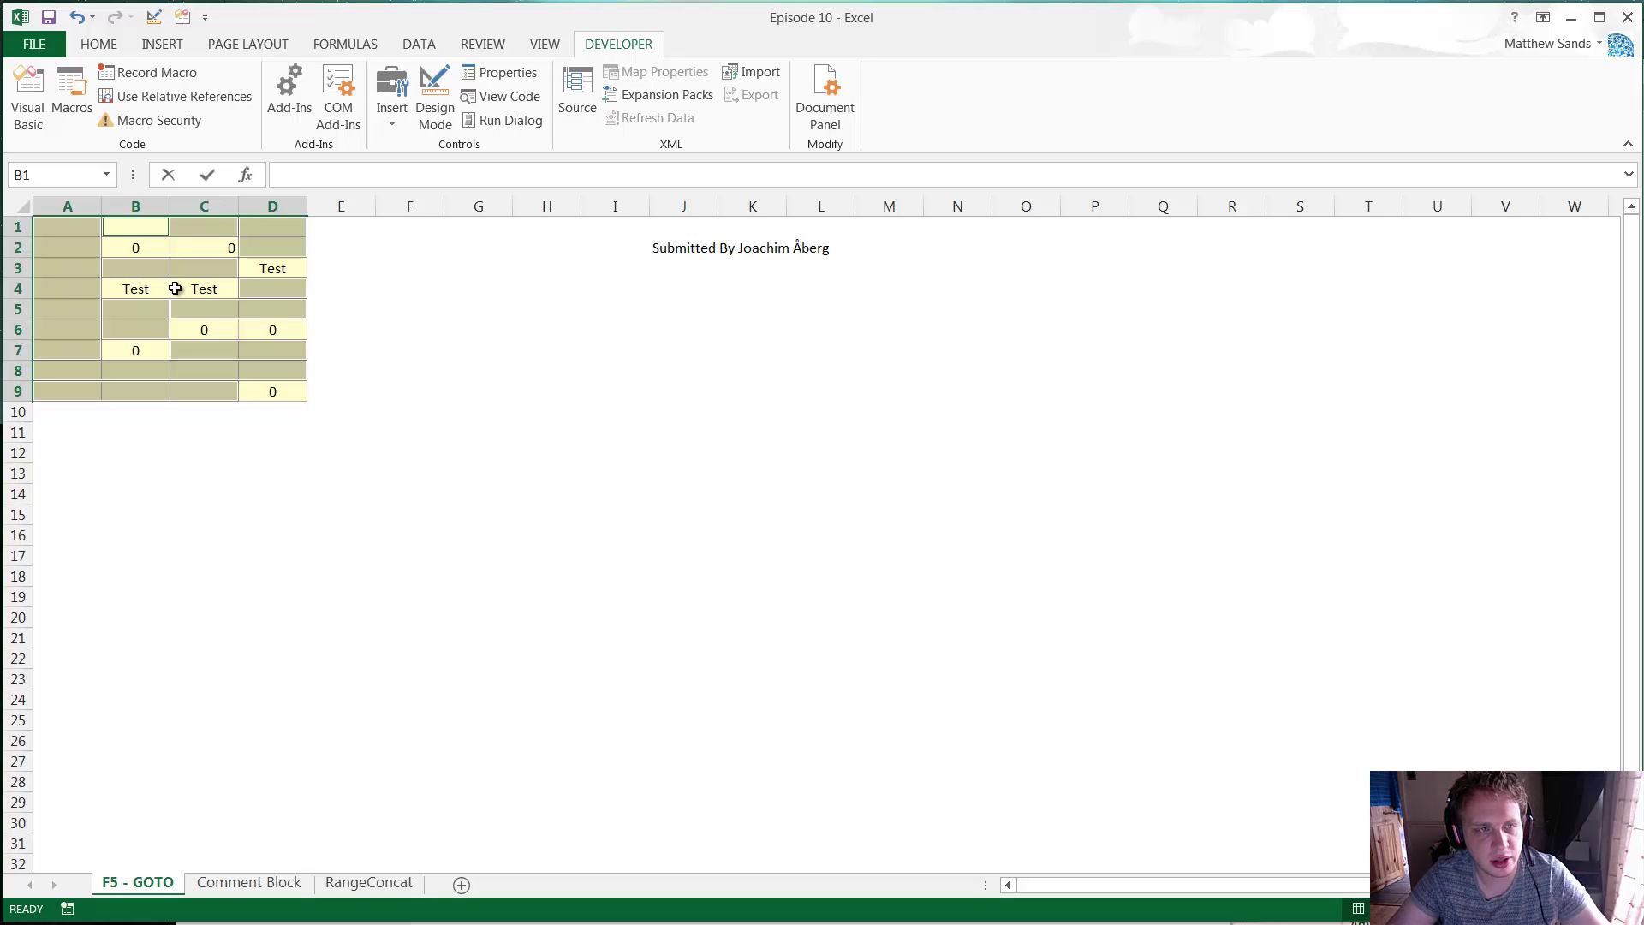
{"action": "type", "text": "1"}
{"action": "key", "text": "ctrl+Return"}
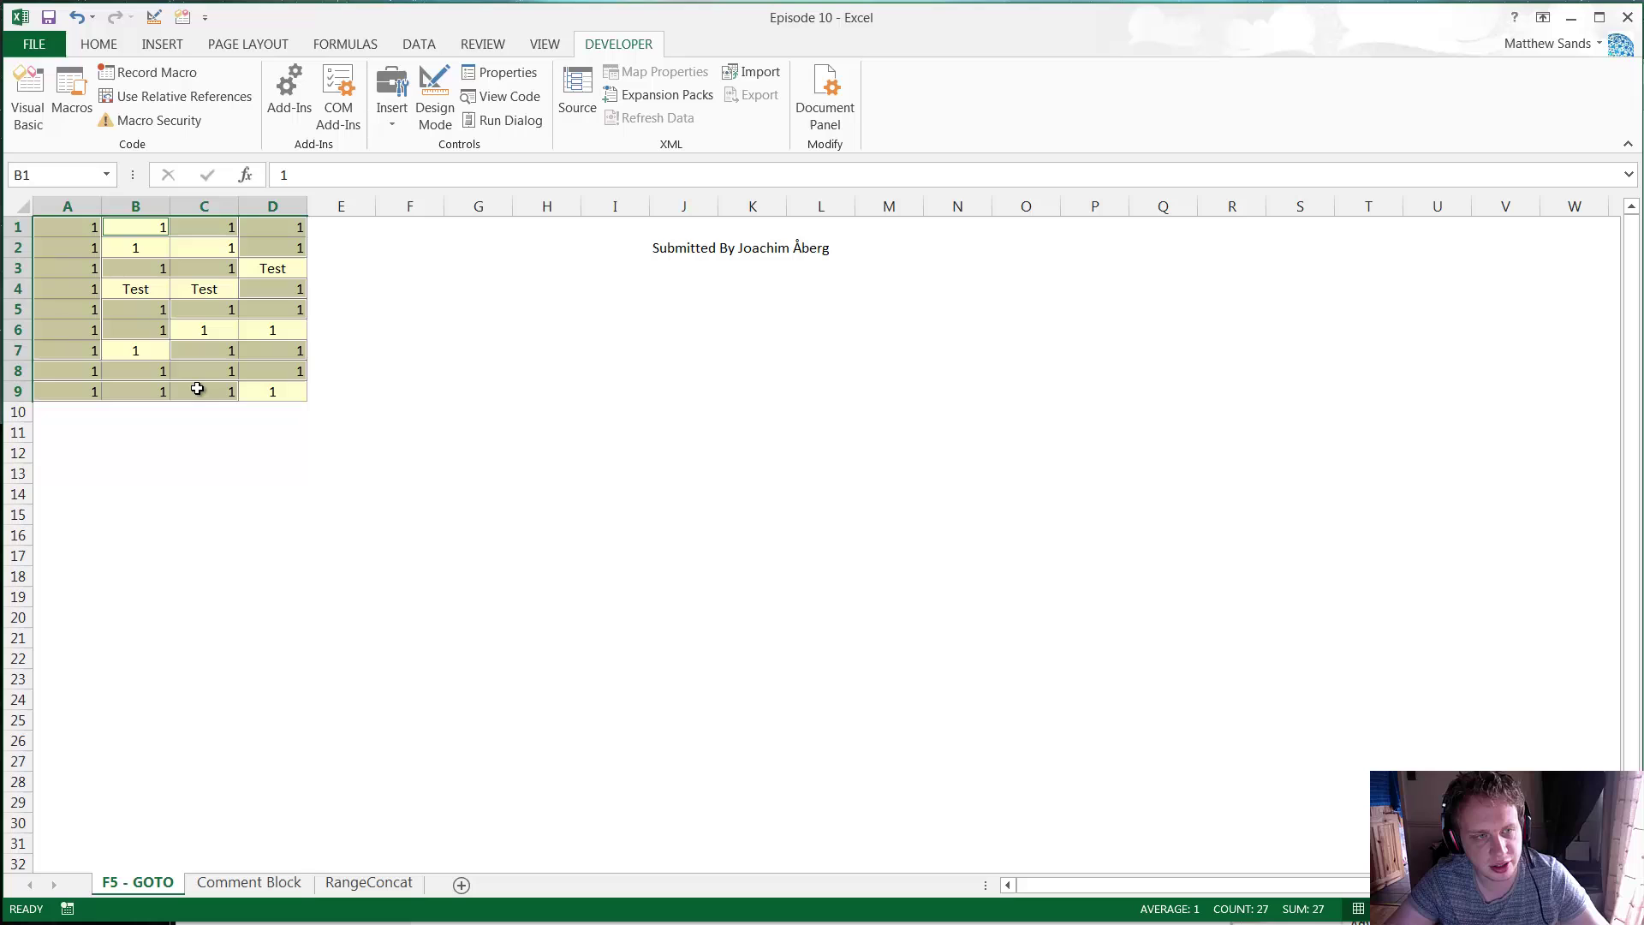
{"action": "key", "text": "Delete"}
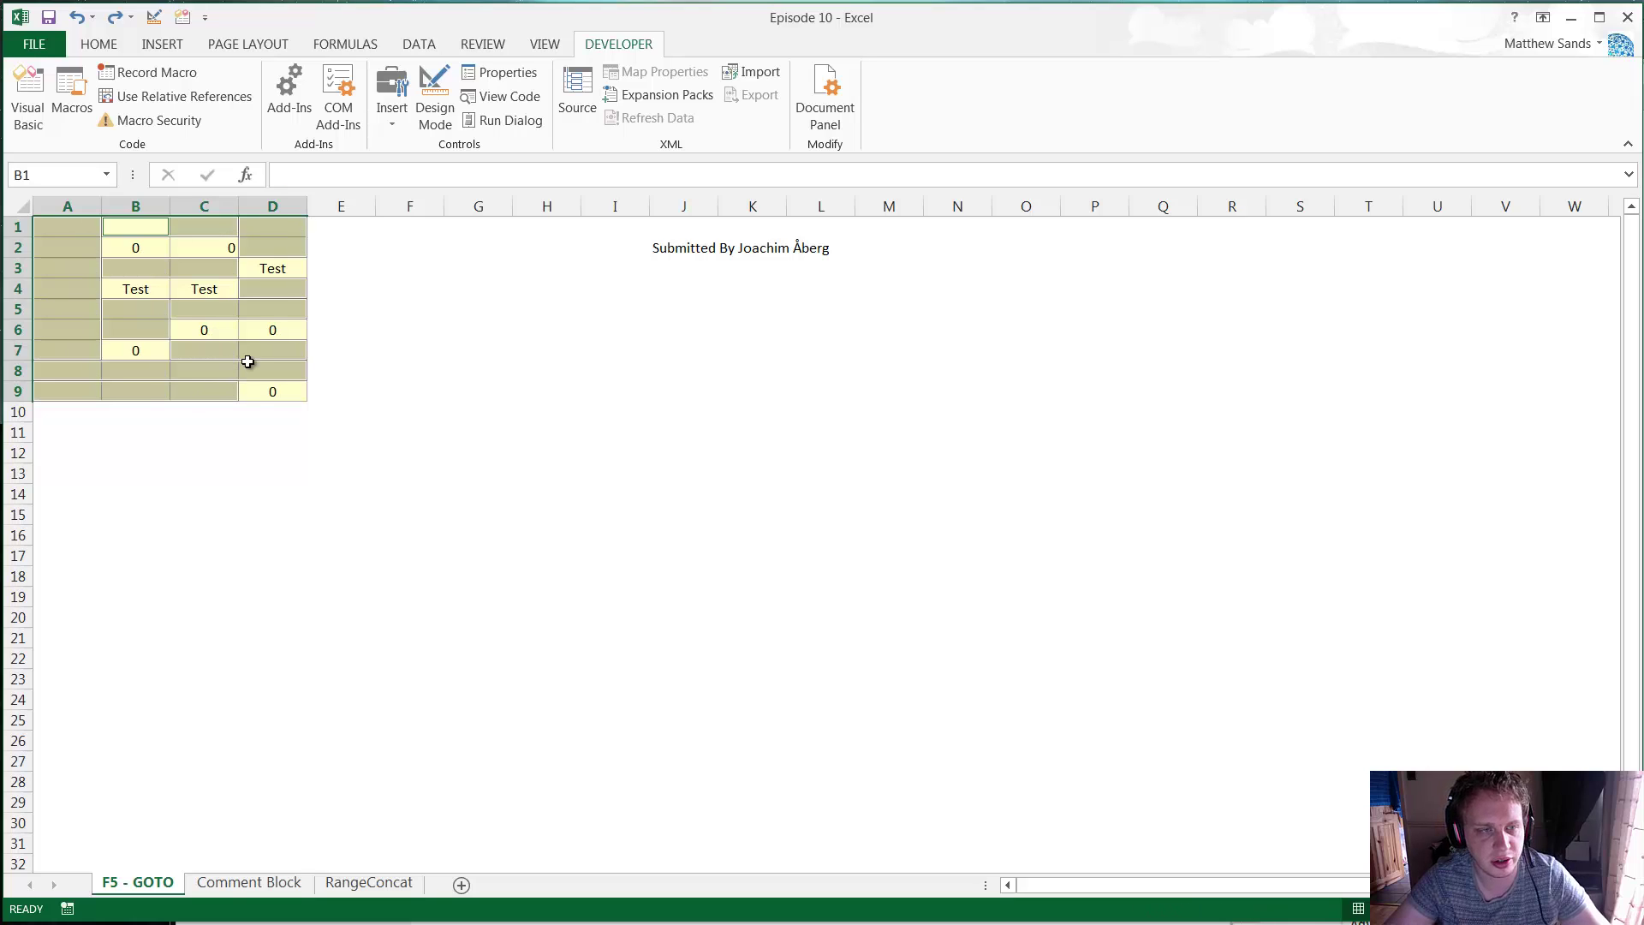
Step: Clear the Go To reference and select only A1:D9's formula cells via Go To Special, then reopen Go To
{"action": "left_click_drag", "start_coordinate": [265, 389], "coordinate": [67, 227]}
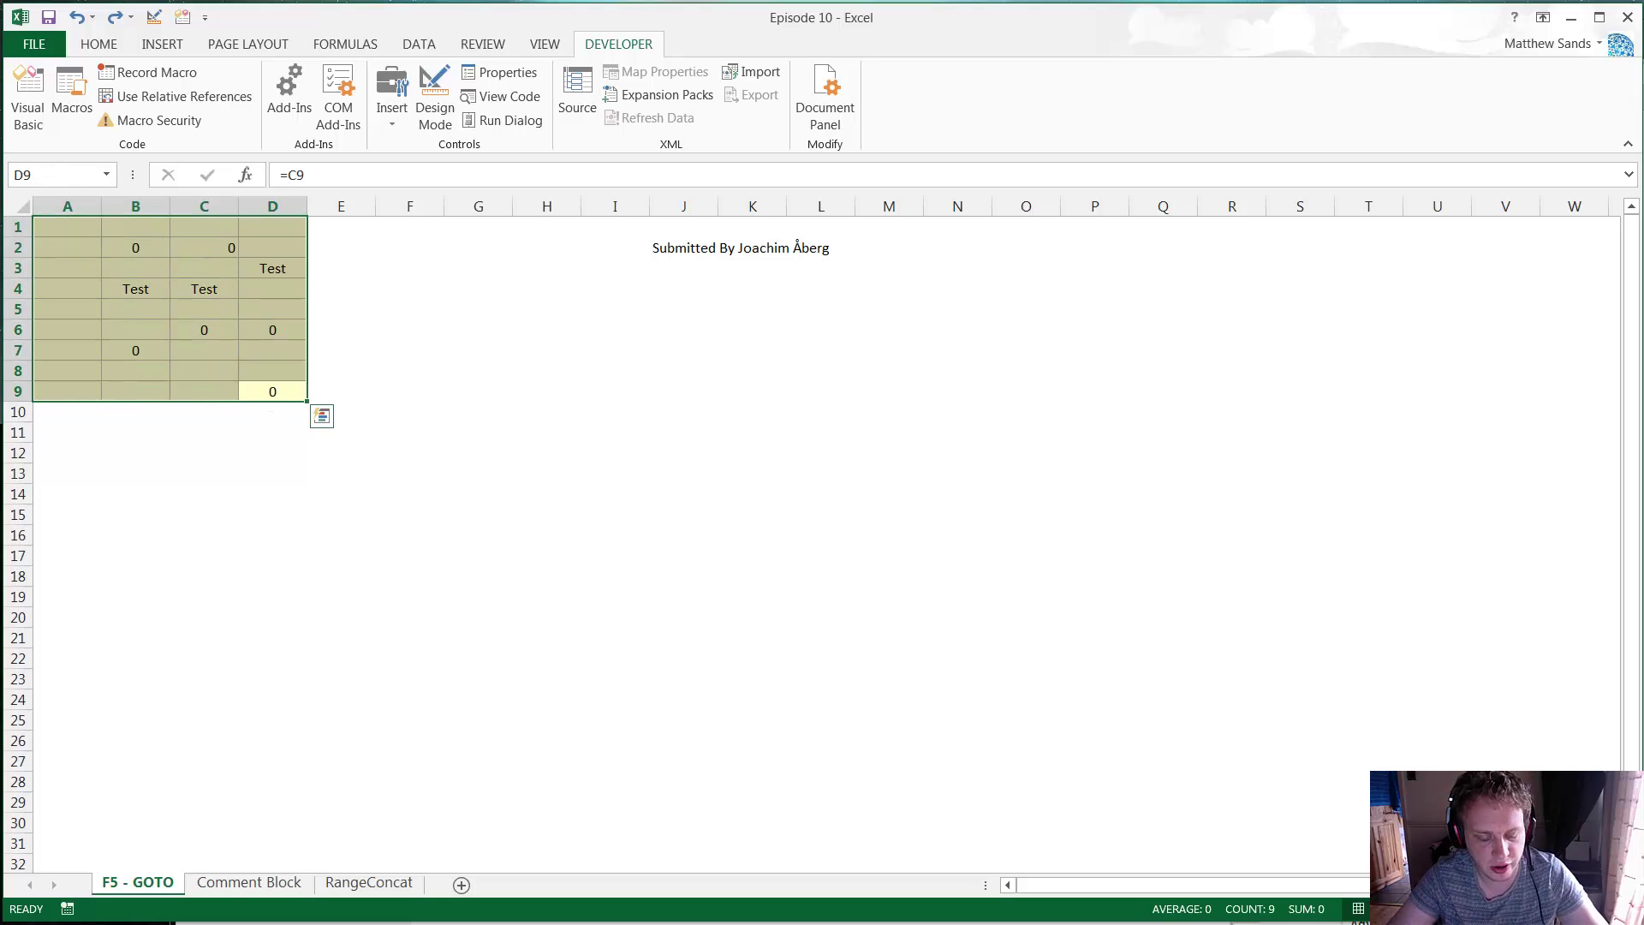
{"action": "key", "text": "F5"}
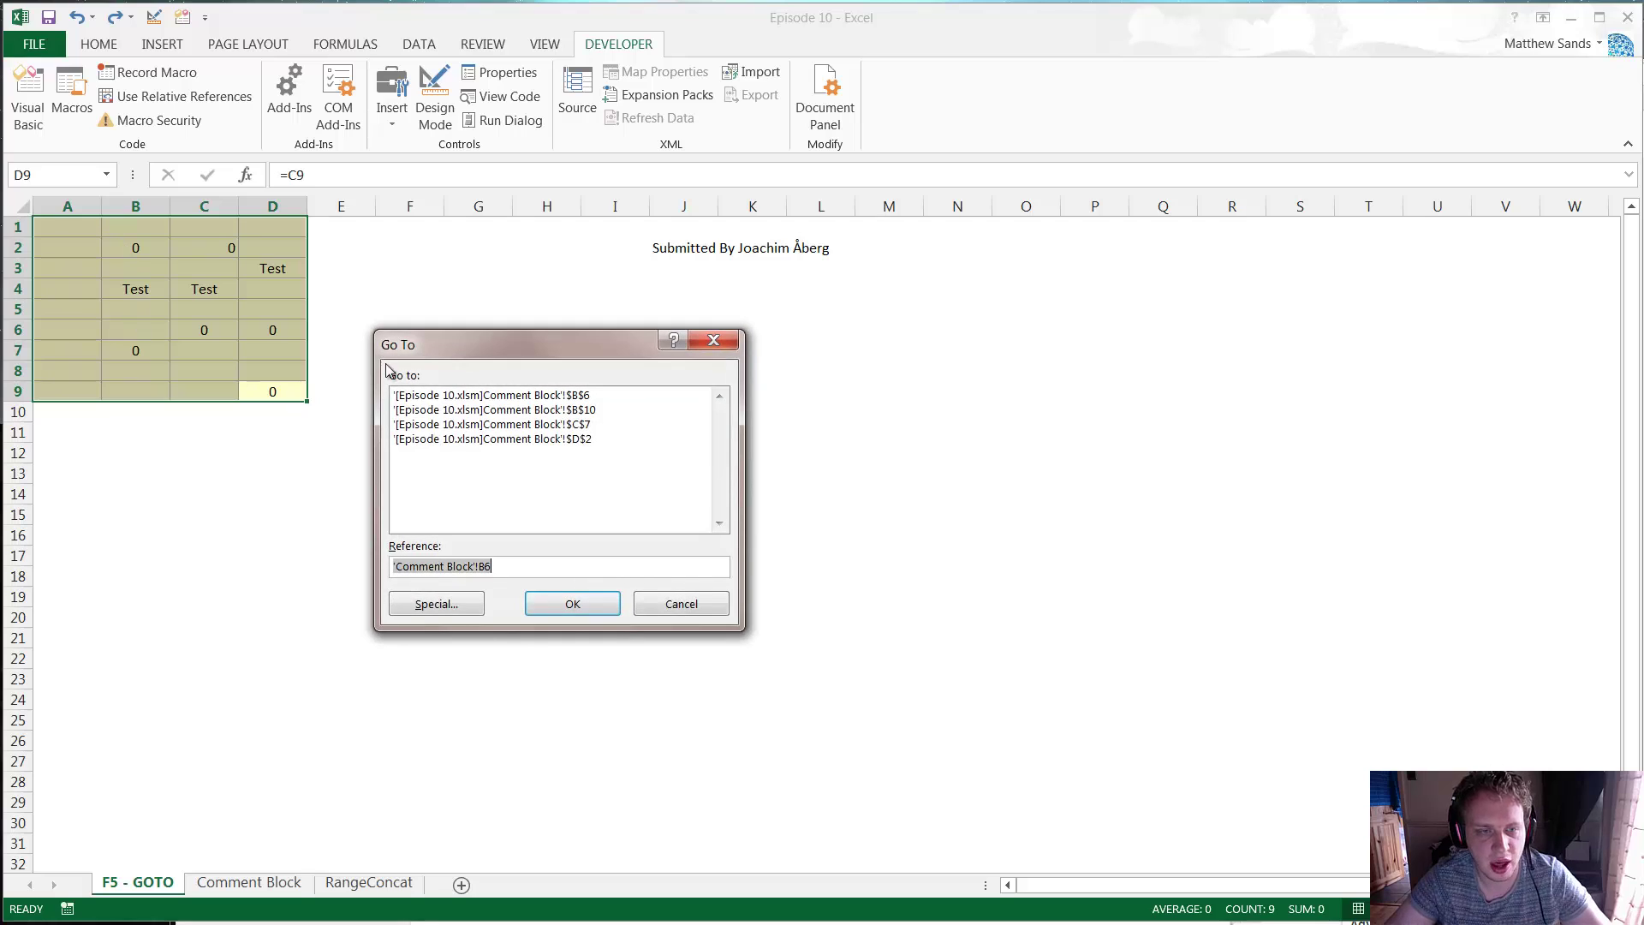
{"action": "left_click", "coordinate": [525, 563]}
{"action": "left_click_drag", "start_coordinate": [524, 563], "coordinate": [338, 569]}
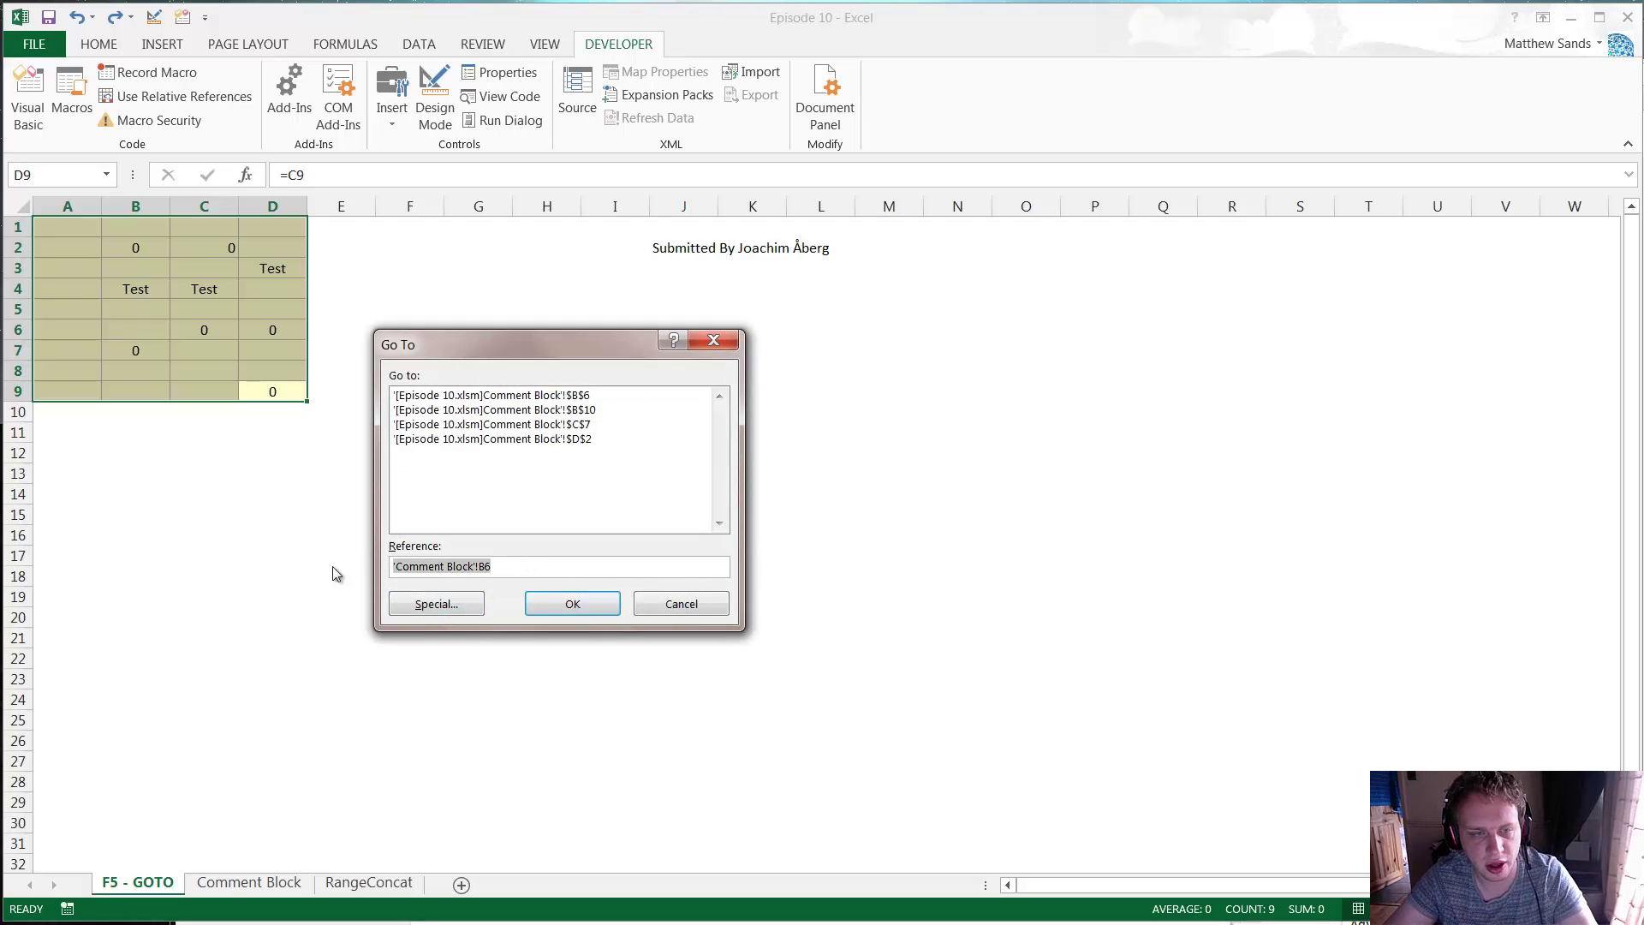
{"action": "key", "text": "BackSpace"}
{"action": "left_click", "coordinate": [432, 606]}
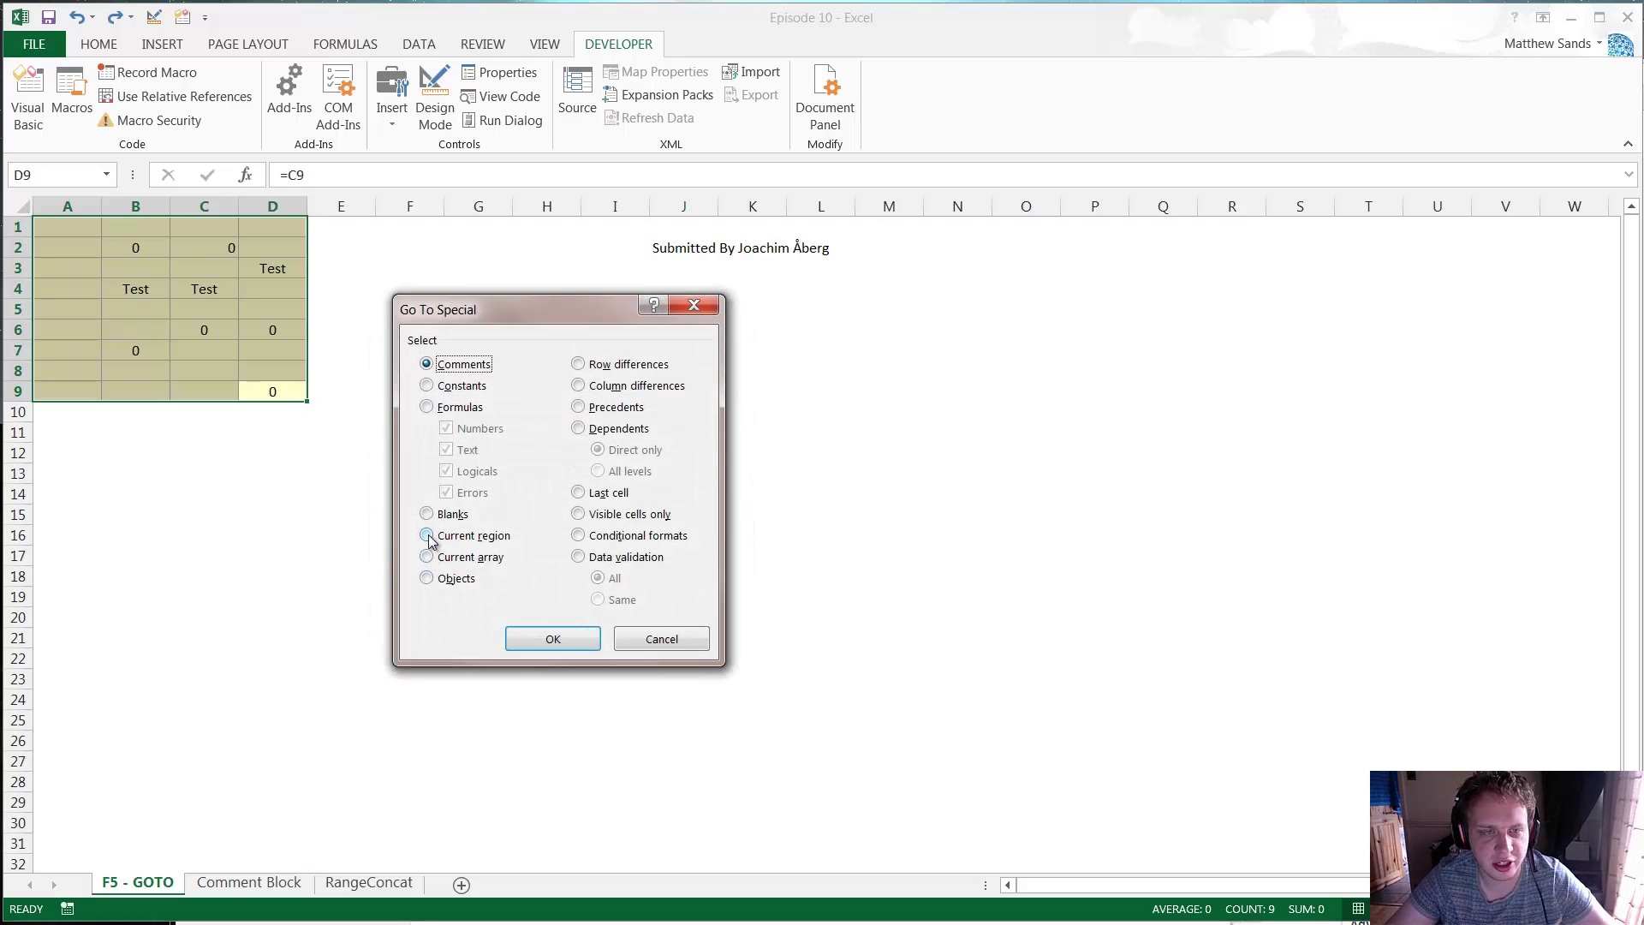
{"action": "left_click", "coordinate": [447, 402]}
{"action": "left_click", "coordinate": [554, 657]}
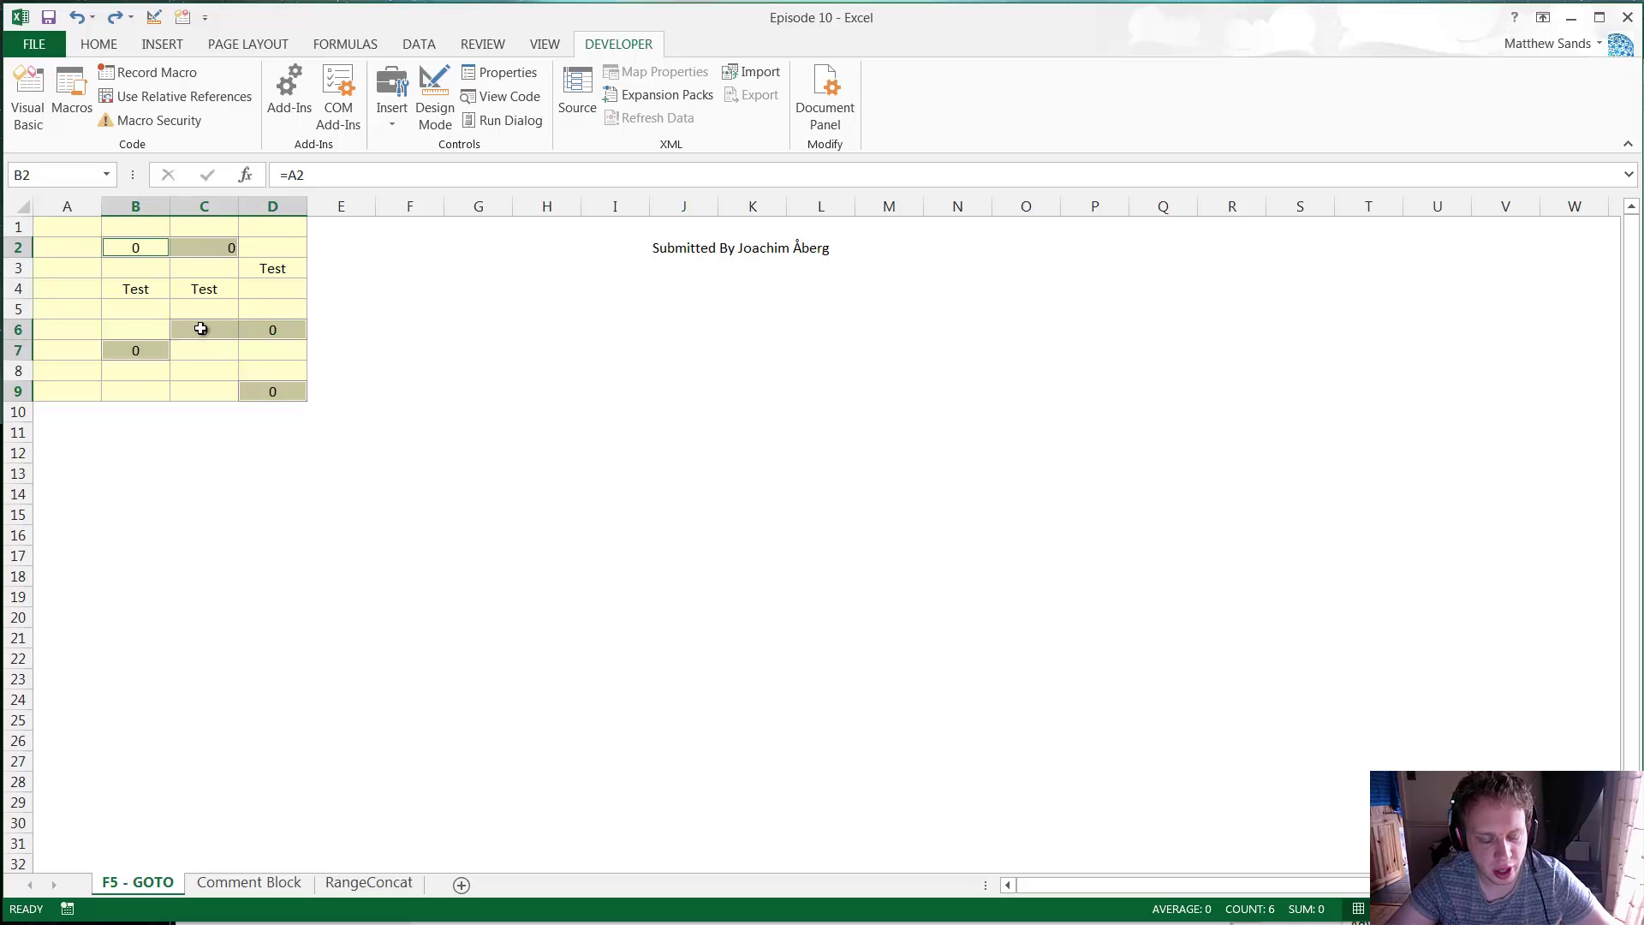
{"action": "key", "text": "F5"}
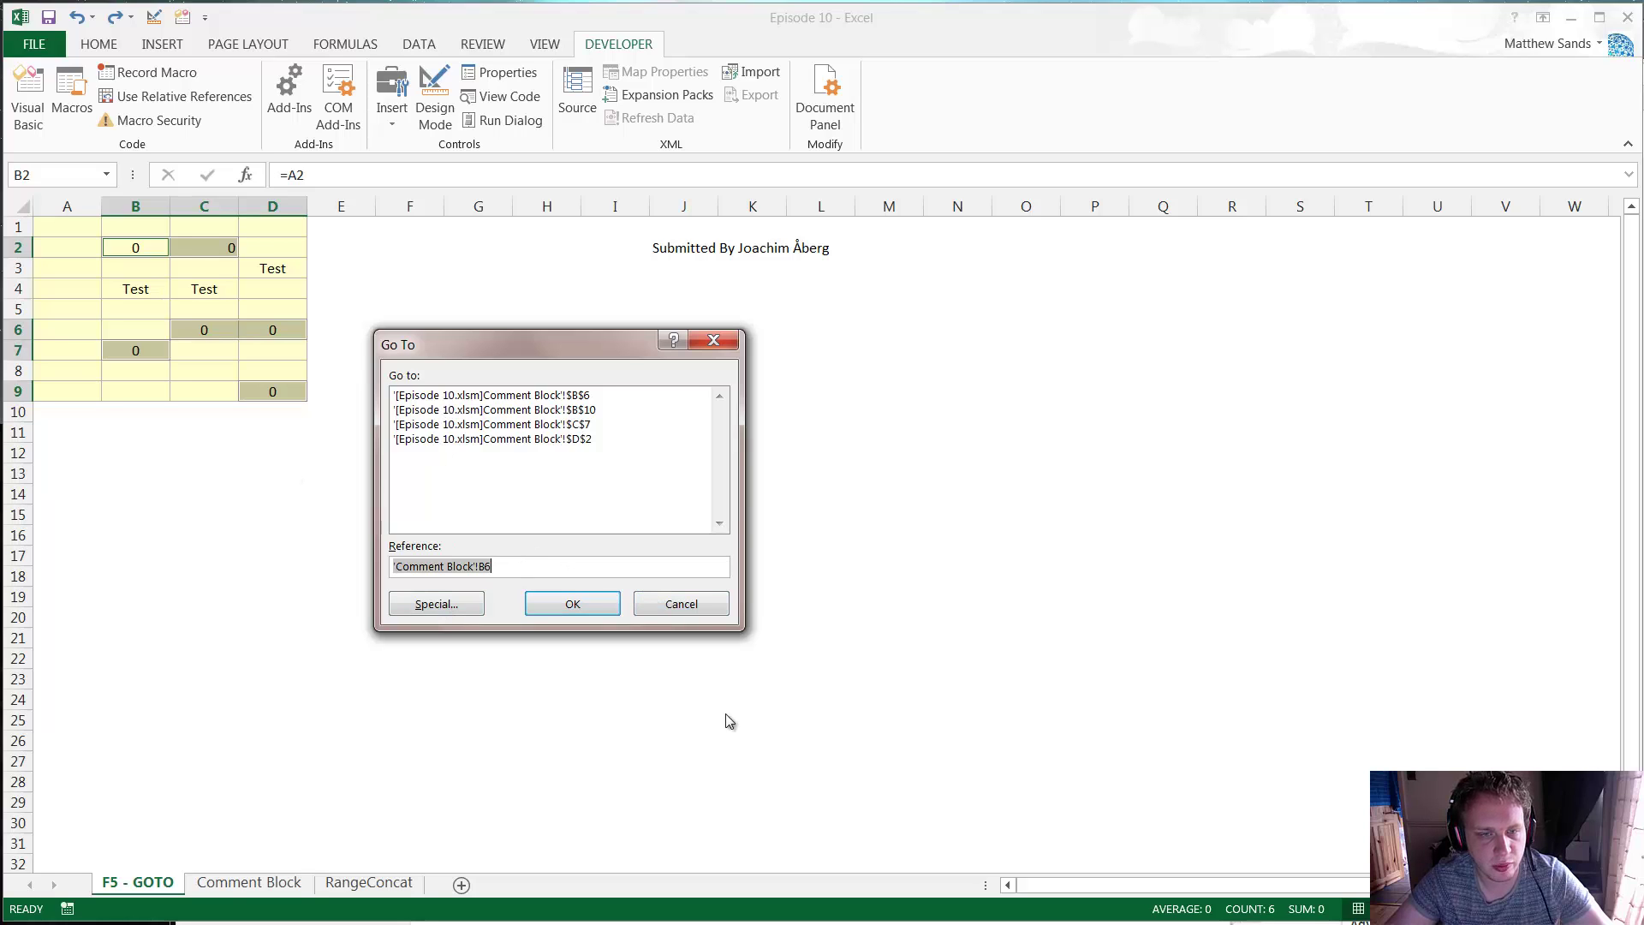
{"action": "left_click", "coordinate": [681, 603]}
{"action": "left_click_drag", "start_coordinate": [267, 389], "coordinate": [52, 225]}
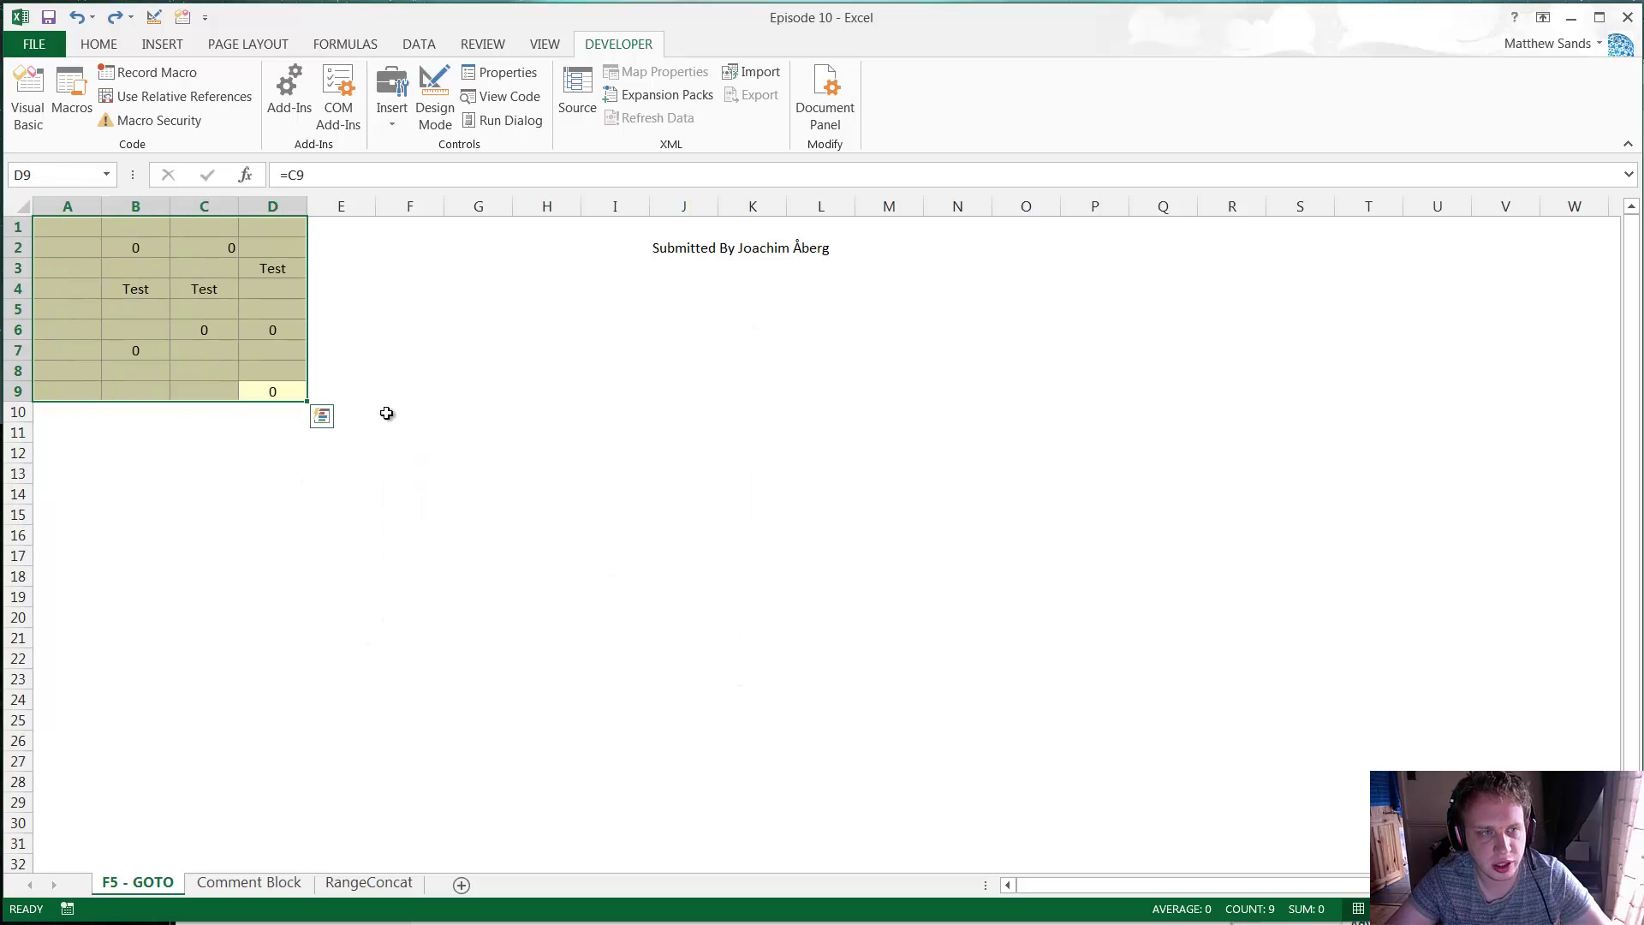
{"action": "key", "text": "F5"}
{"action": "left_click", "coordinate": [429, 603]}
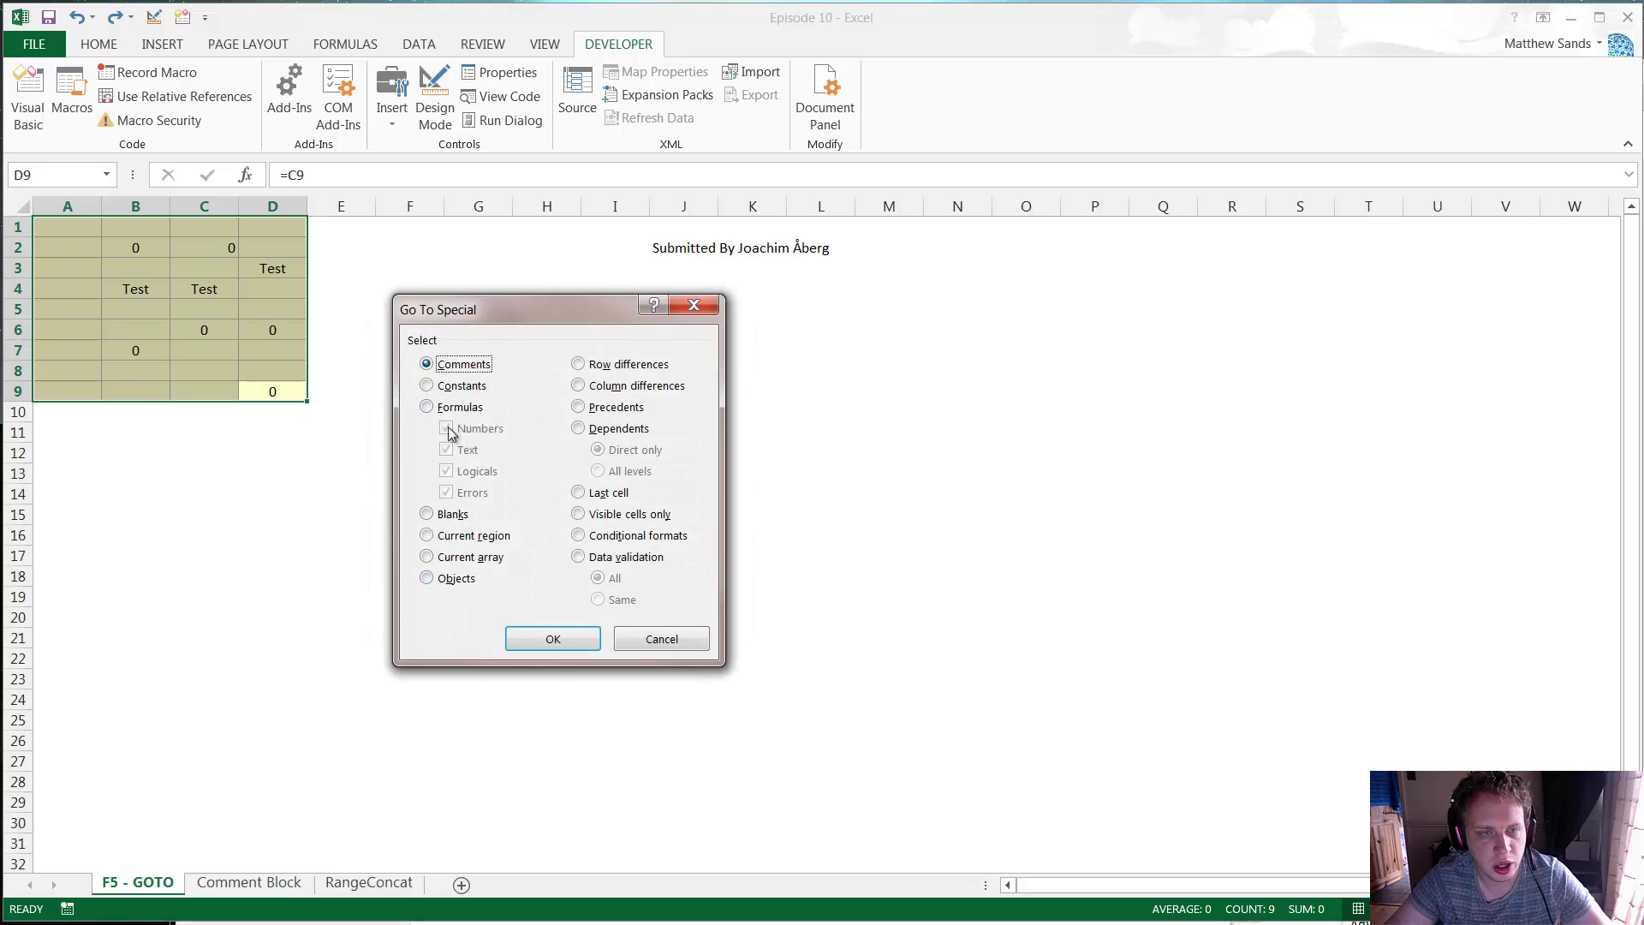
{"action": "left_click", "coordinate": [436, 385]}
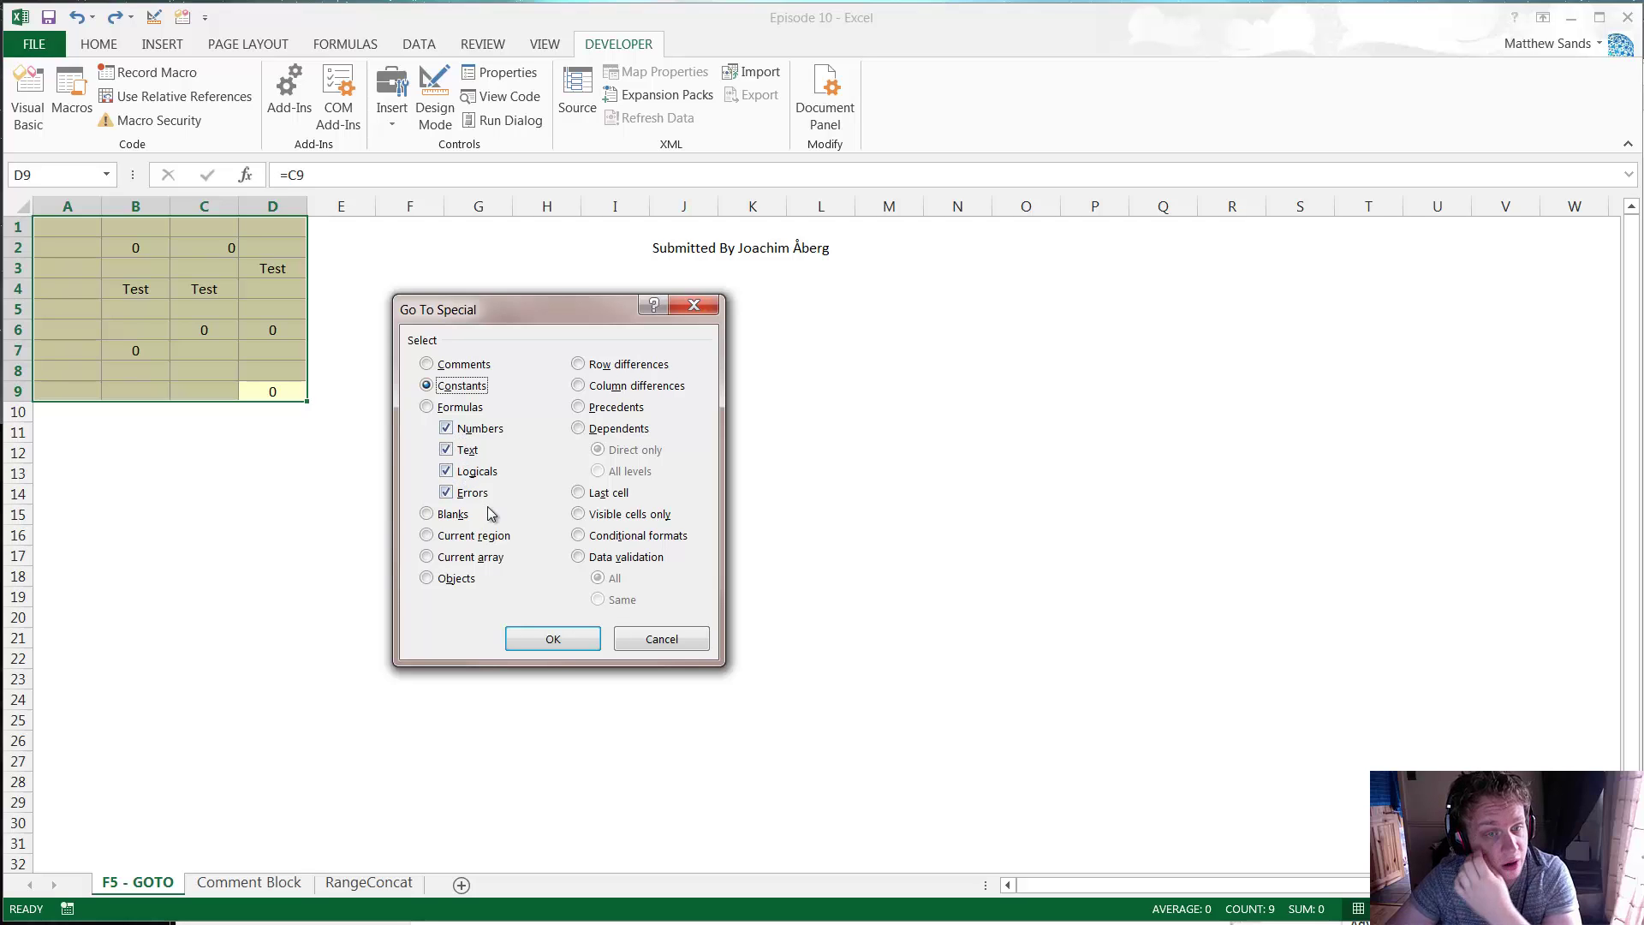
{"action": "left_click", "coordinate": [535, 631]}
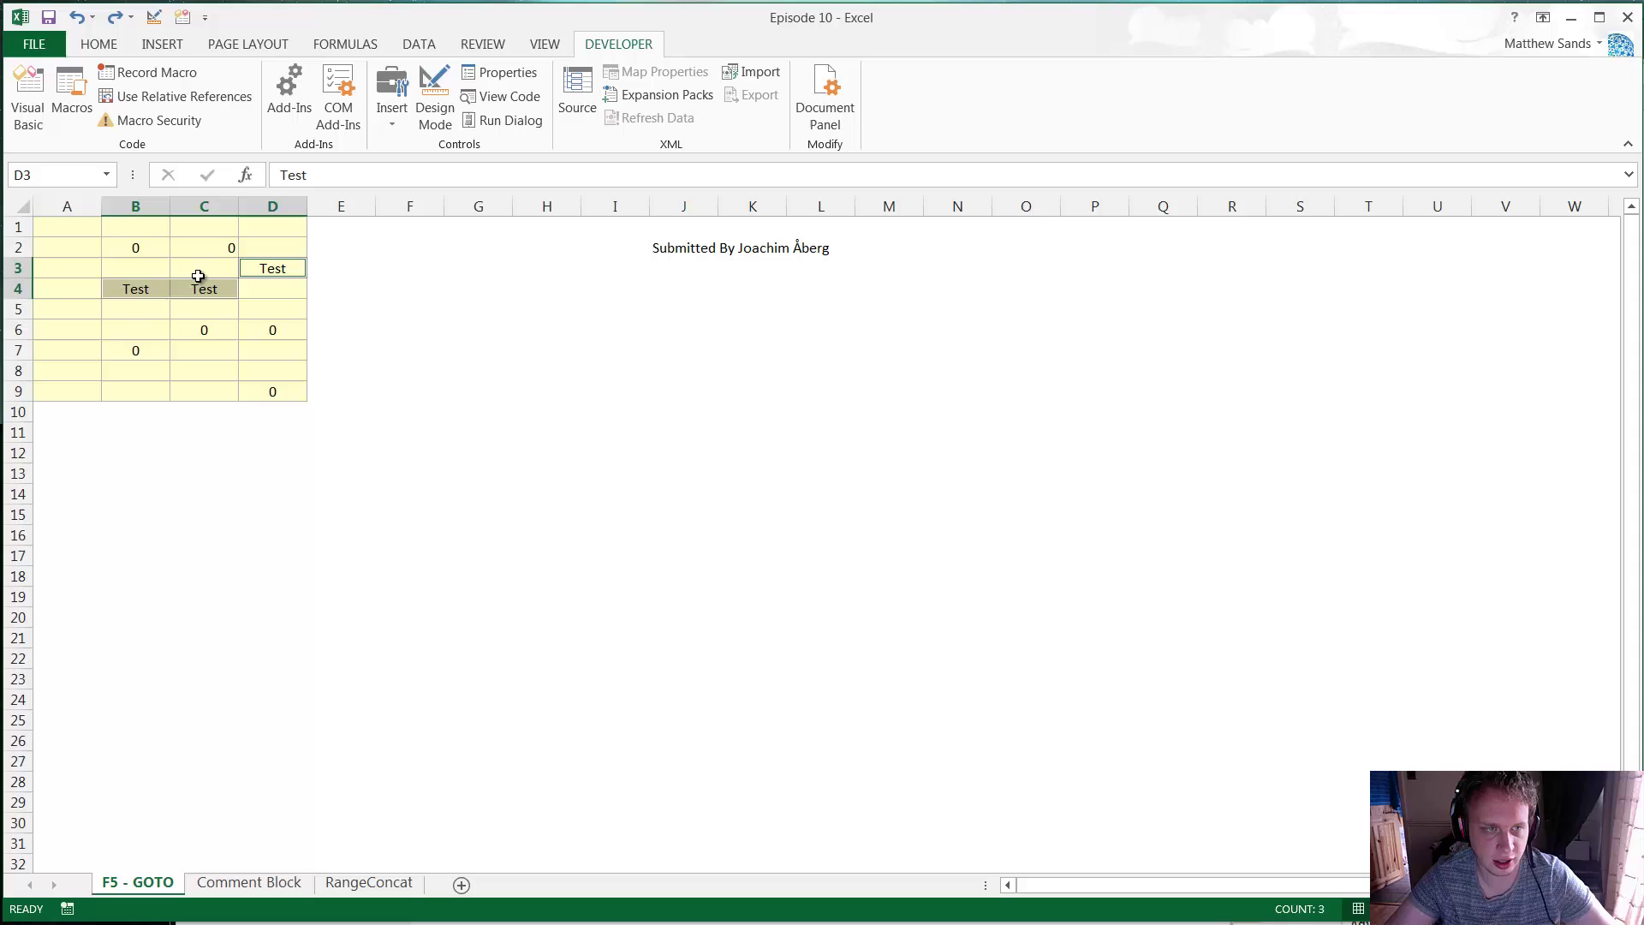
{"action": "left_click_drag", "start_coordinate": [291, 389], "coordinate": [60, 226]}
{"action": "left_click", "coordinate": [289, 306]}
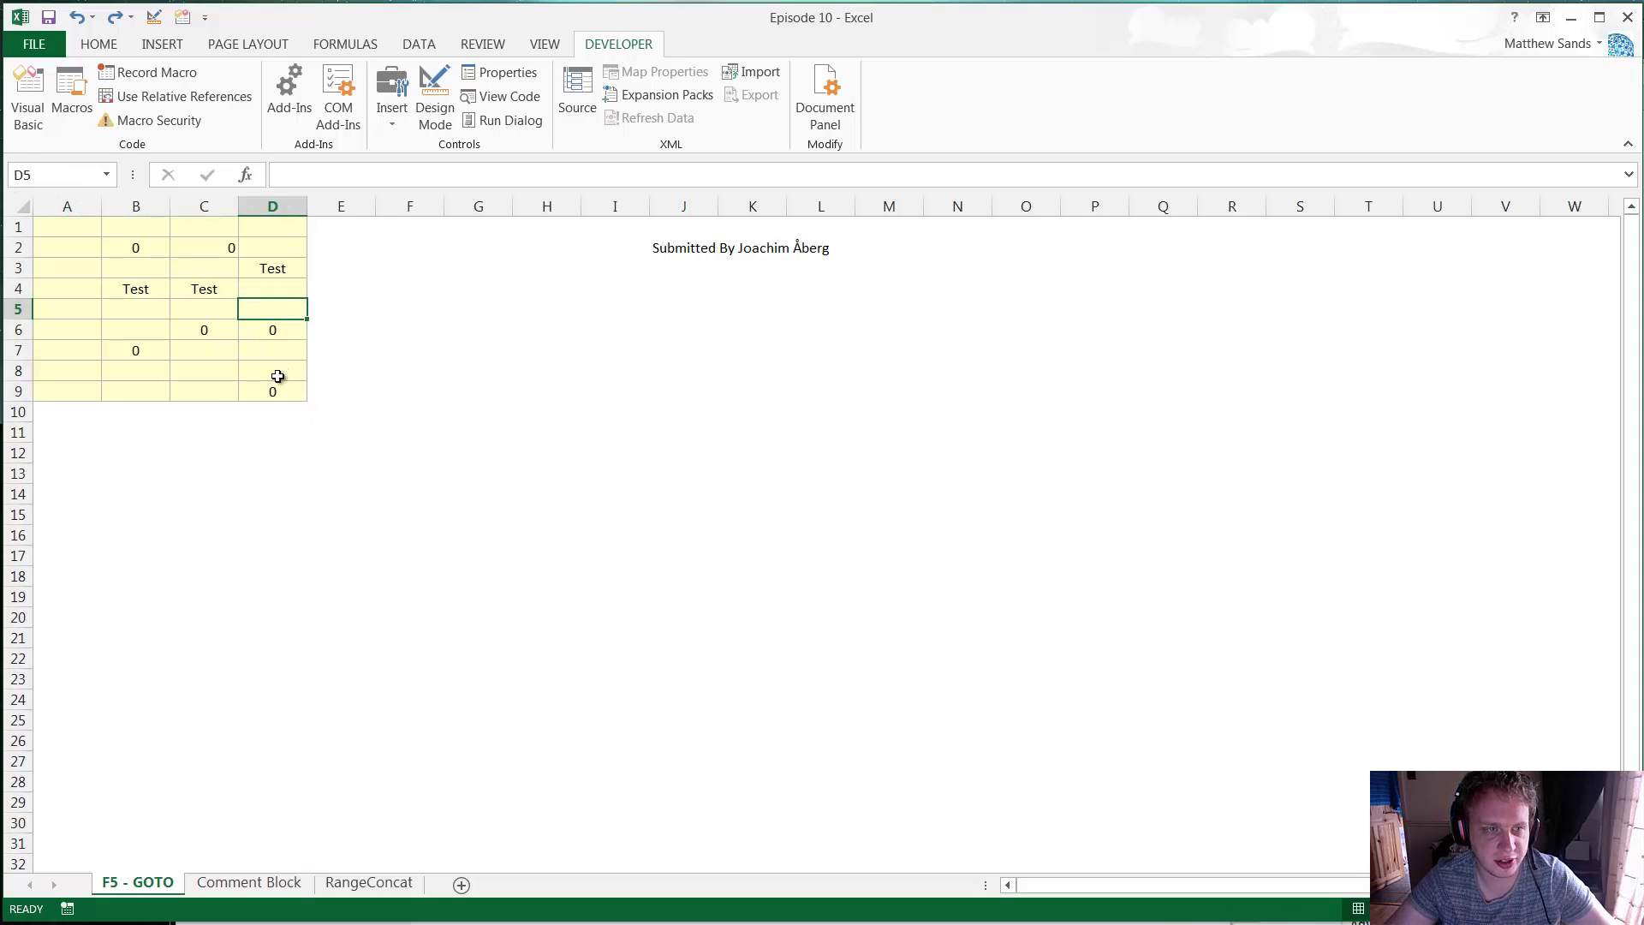
{"action": "left_click_drag", "start_coordinate": [287, 387], "coordinate": [53, 226]}
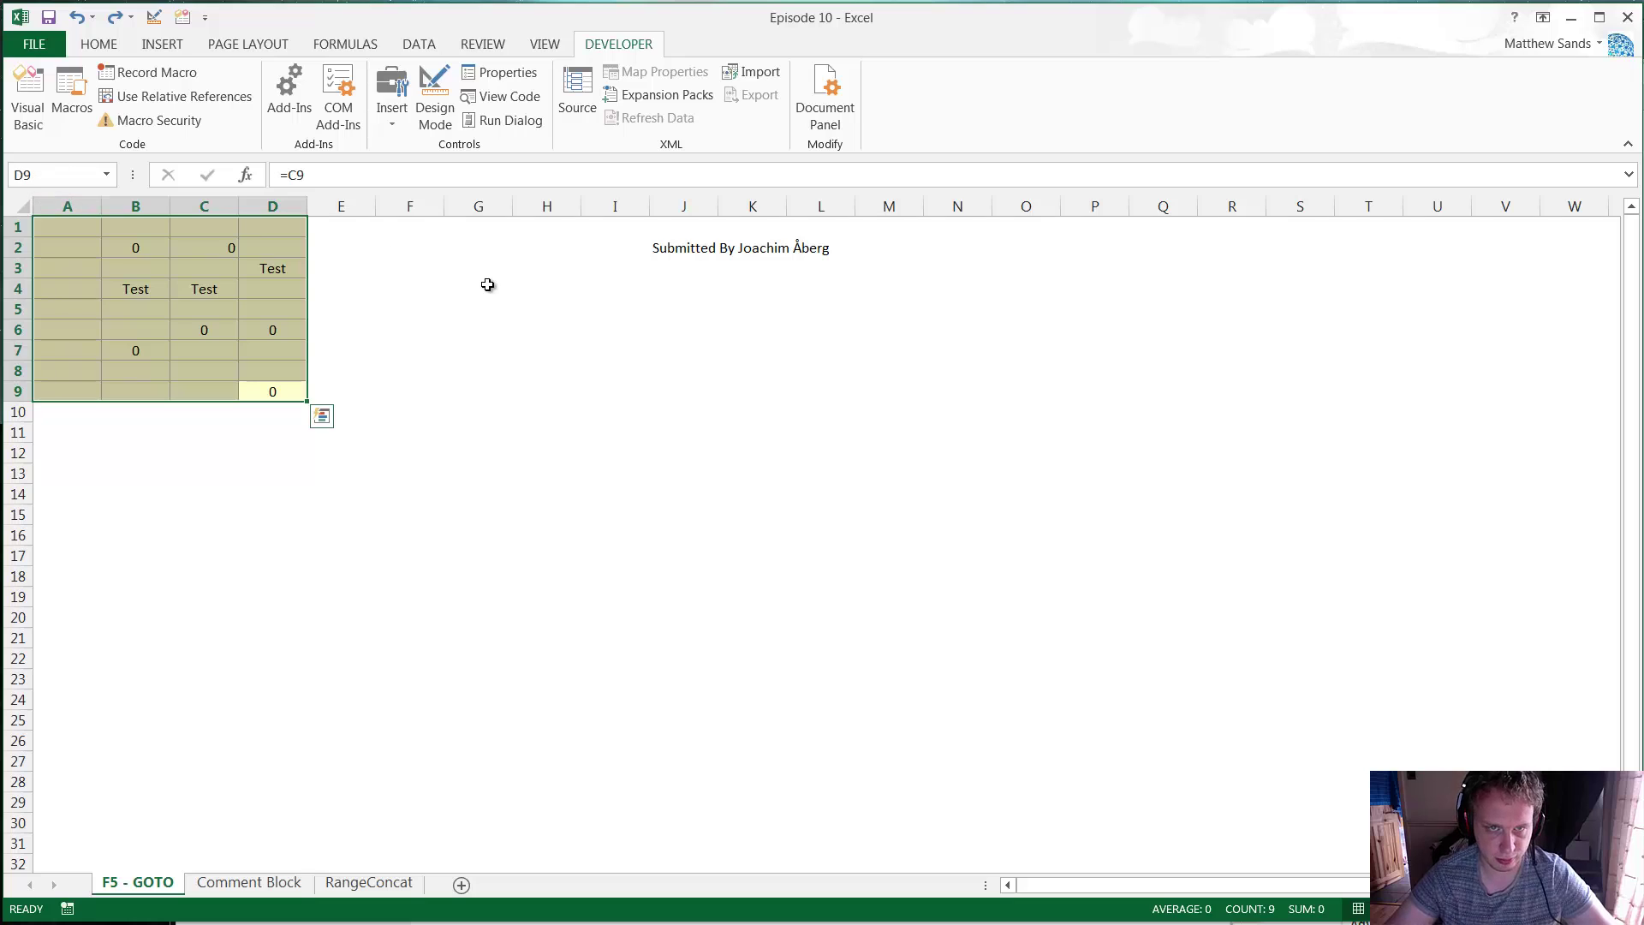
{"action": "left_click", "coordinate": [252, 351]}
{"action": "left_click", "coordinate": [265, 374]}
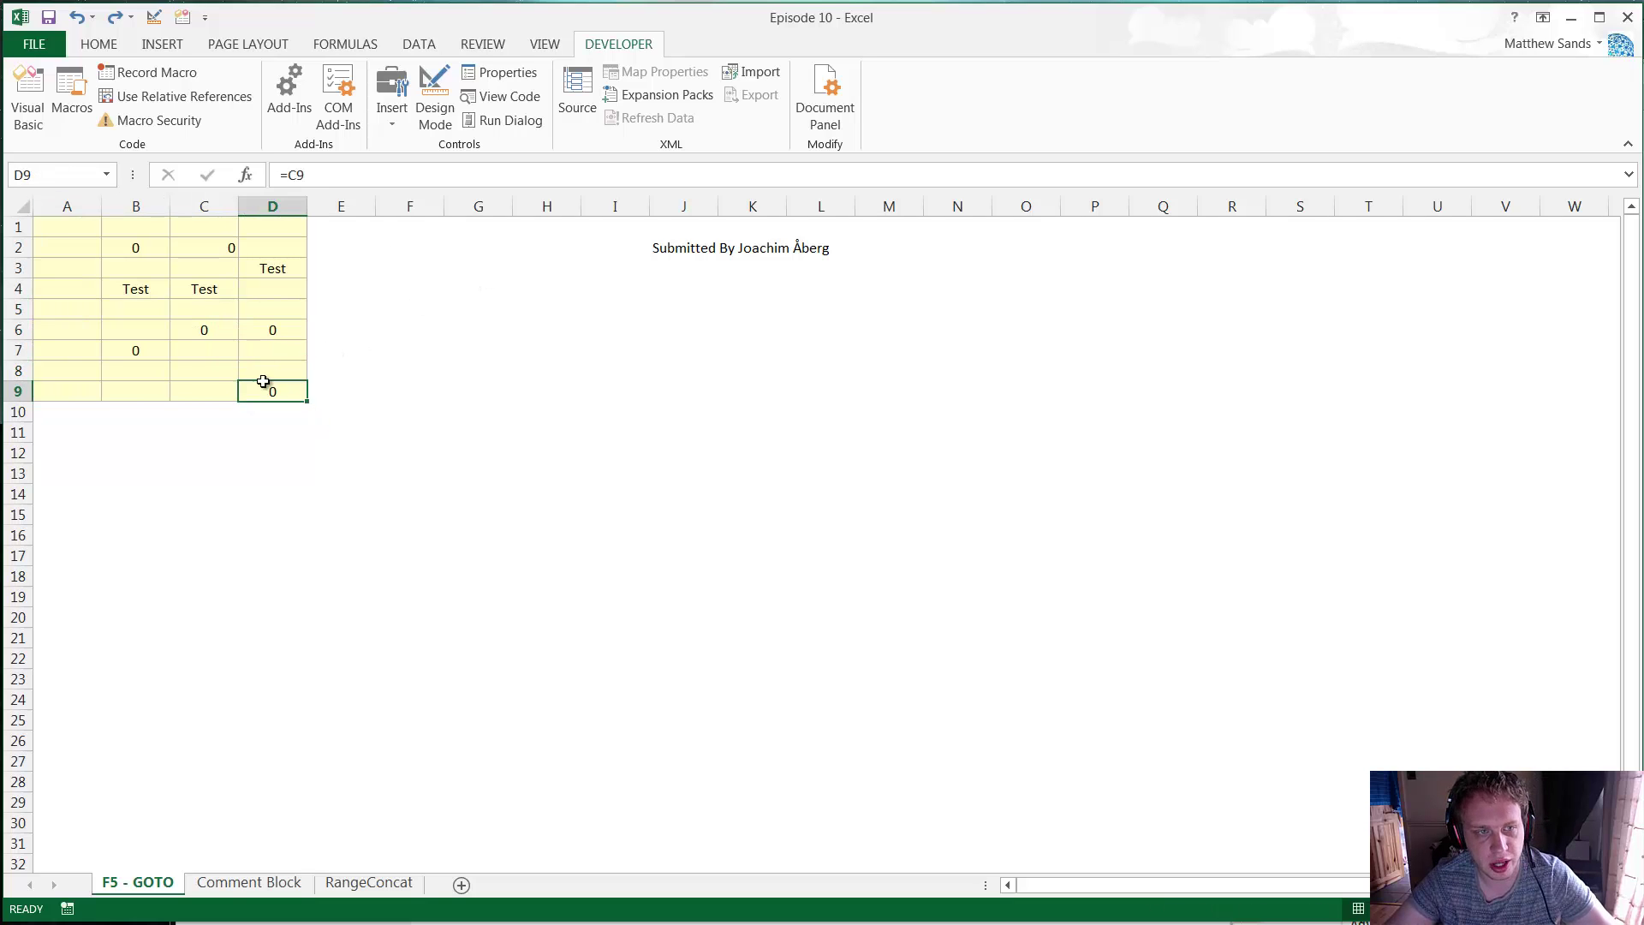
Step: Pick a cell in column F and step up to F2
{"action": "left_click", "coordinate": [396, 366]}
{"action": "key", "text": "Up"}
{"action": "key", "text": "Up"}
{"action": "key", "text": "Up"}
{"action": "key", "text": "Up"}
{"action": "key", "text": "Up"}
{"action": "key", "text": "Up"}
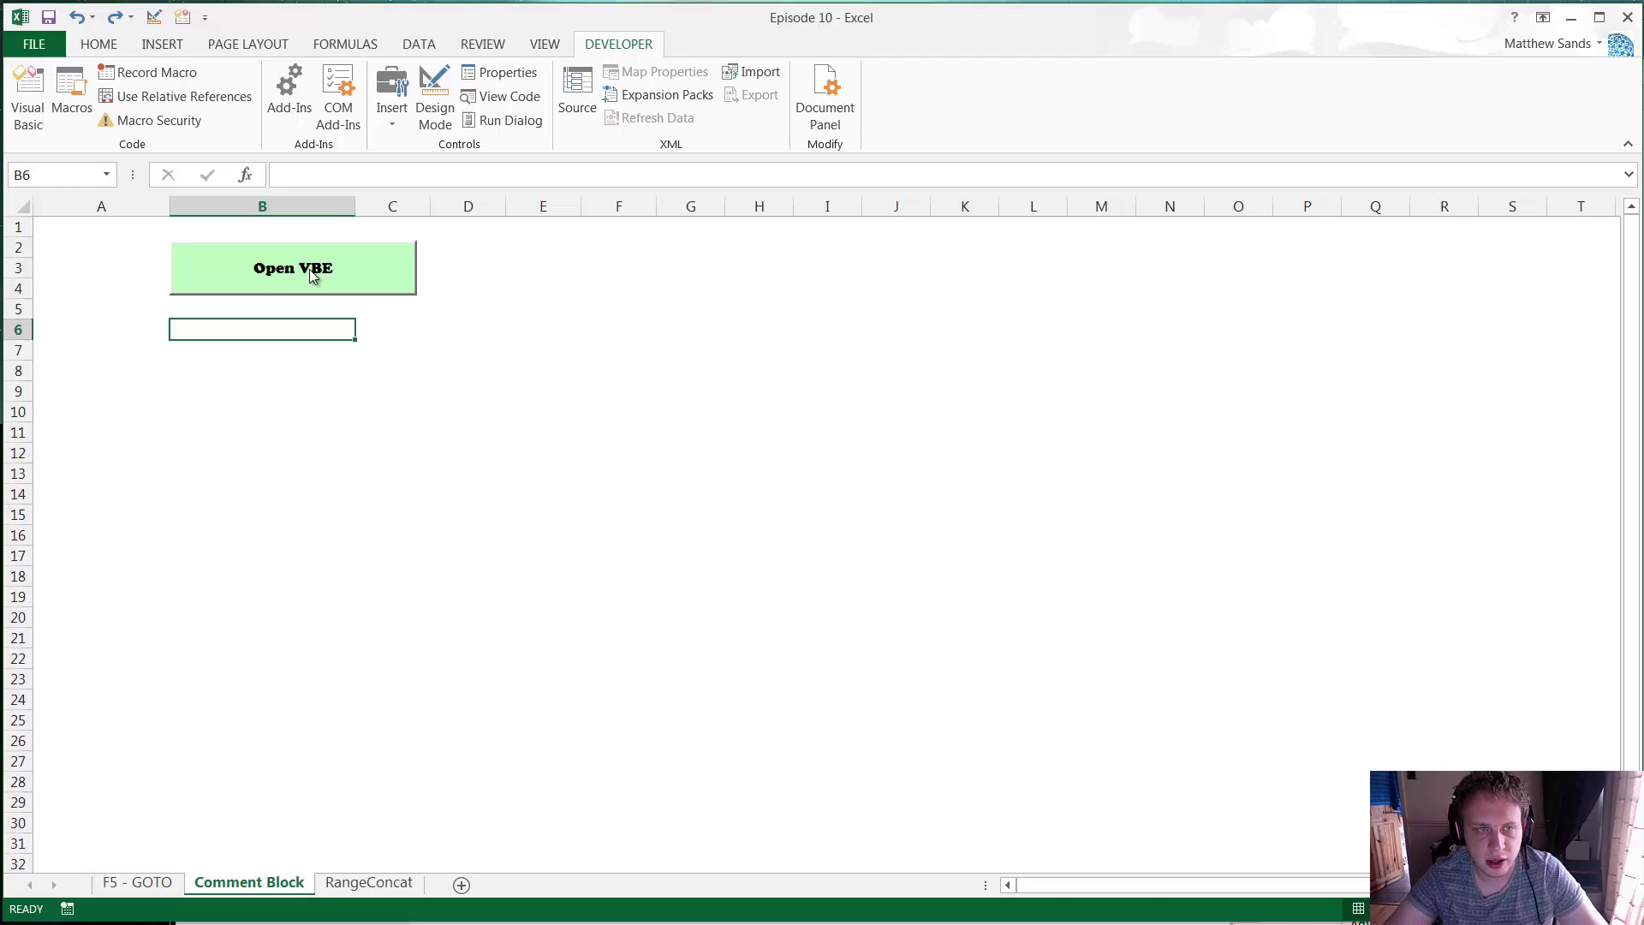
Step: Open the VBA editor with the Open VBE button and go to the end of rangeConcat's description comments
{"action": "left_click", "coordinate": [311, 269]}
{"action": "left_click", "coordinate": [409, 261]}
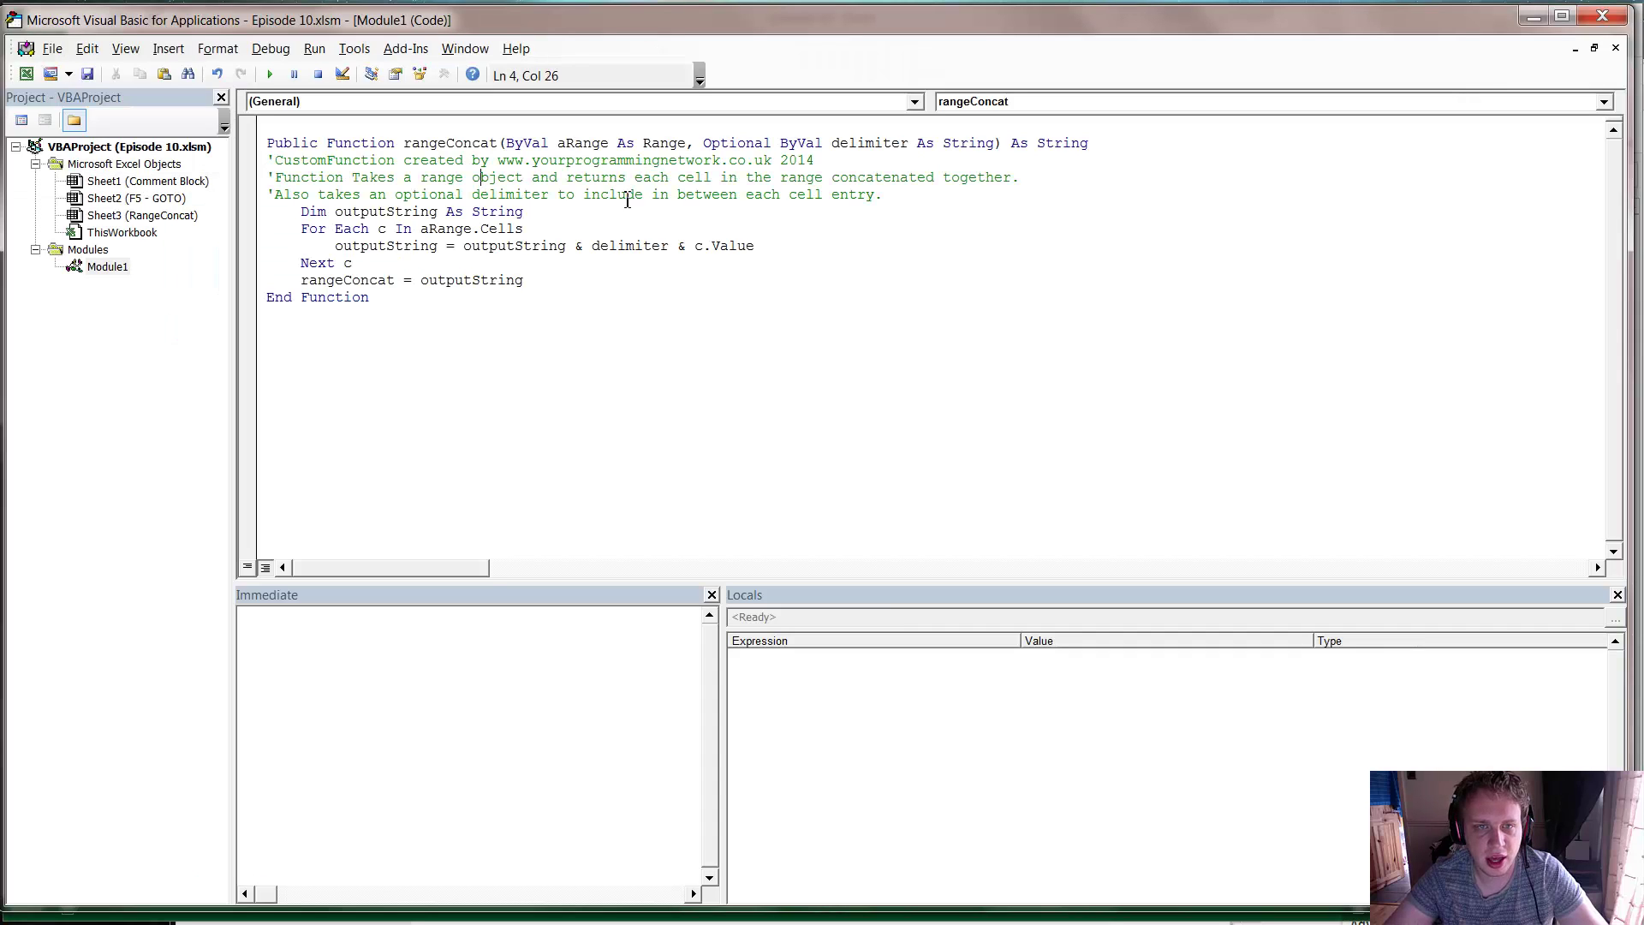
{"action": "left_click_drag", "start_coordinate": [859, 190], "coordinate": [261, 160]}
{"action": "left_click", "coordinate": [644, 180]}
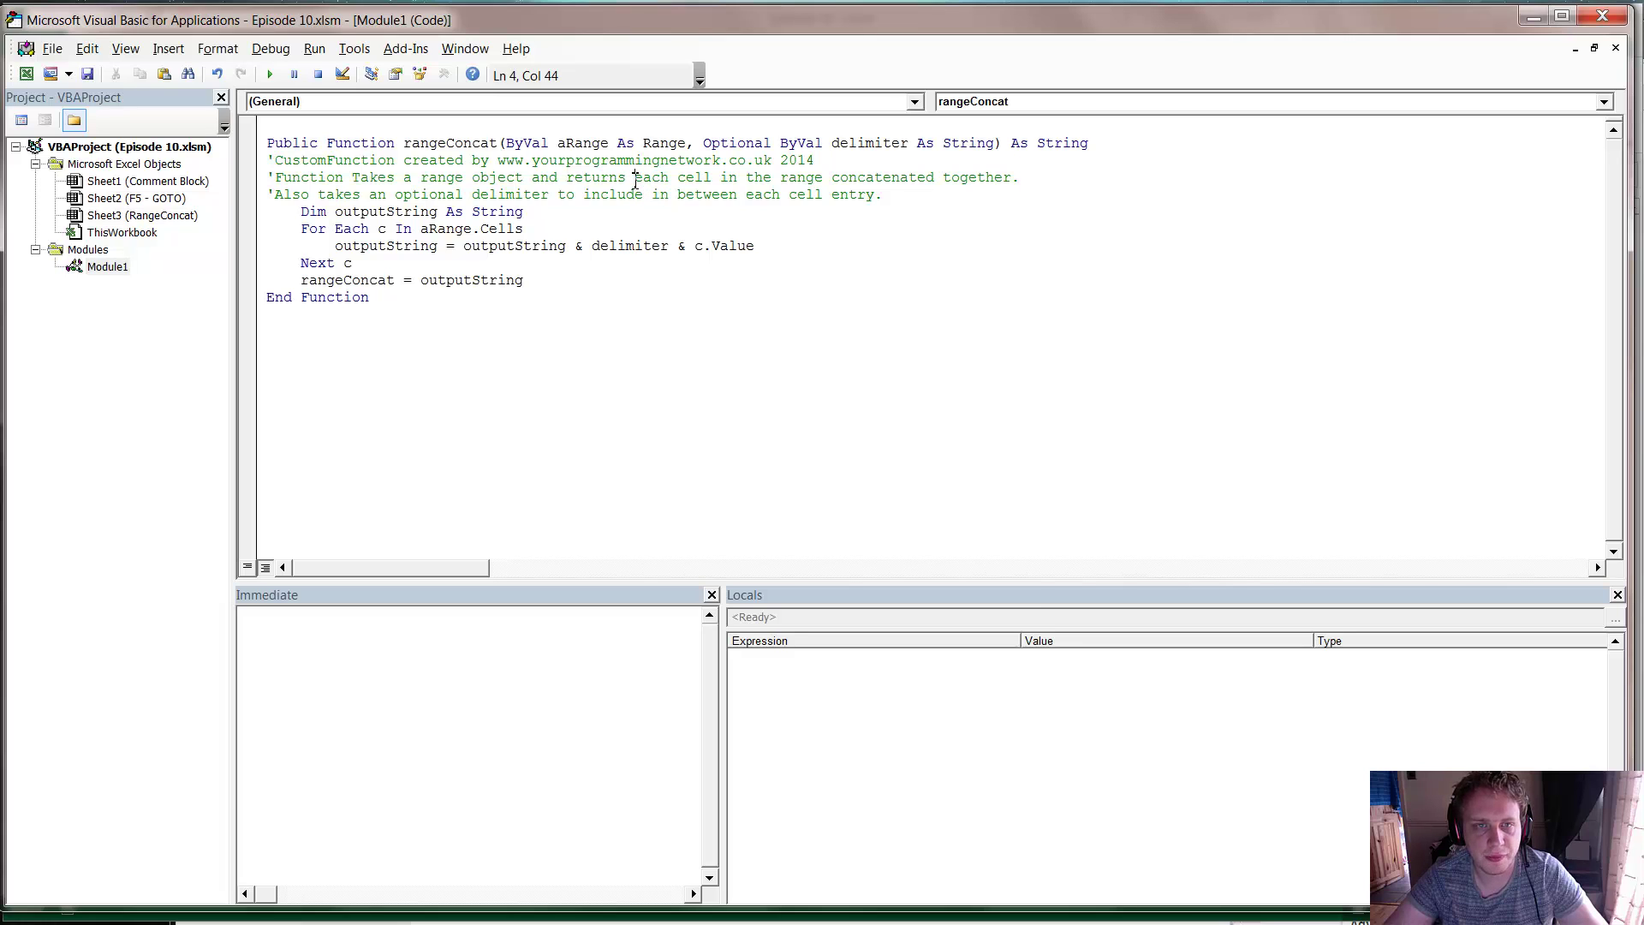
{"action": "left_click_drag", "start_coordinate": [269, 156], "coordinate": [916, 197]}
{"action": "left_click", "coordinate": [910, 201]}
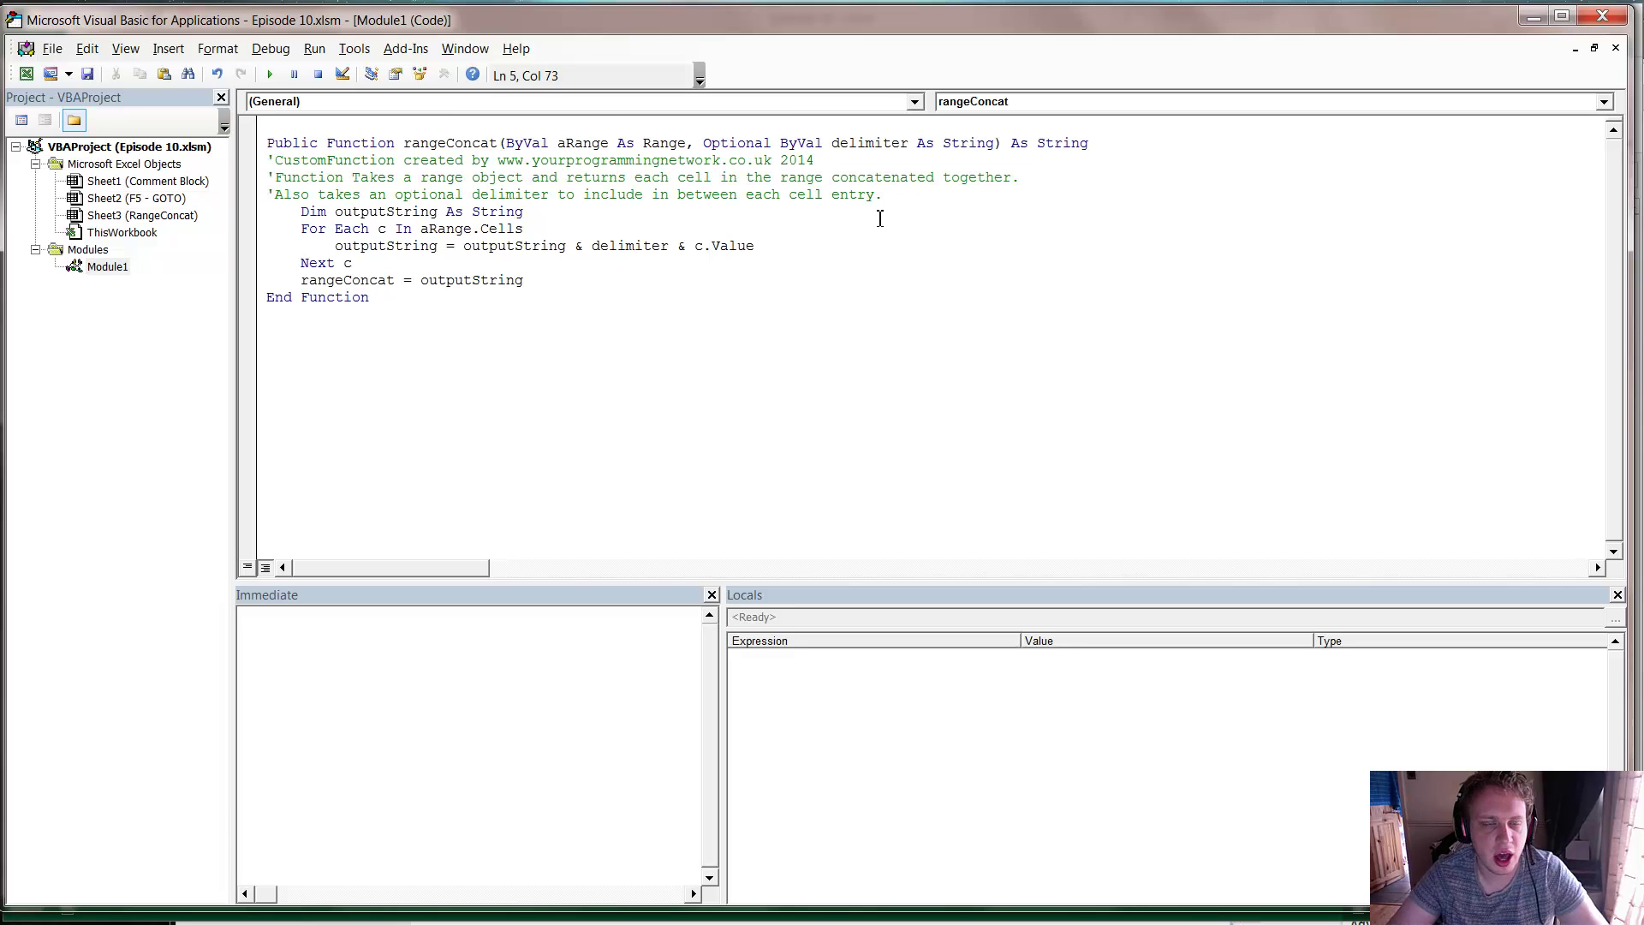
Step: Add three filler comment lines: 'fujsdjbhdfbdb, 'gufhbueuhbehube and 'vnrejibnie
{"action": "key", "text": "Return"}
{"action": "type", "text": "'fujsdjbhdfbdb"}
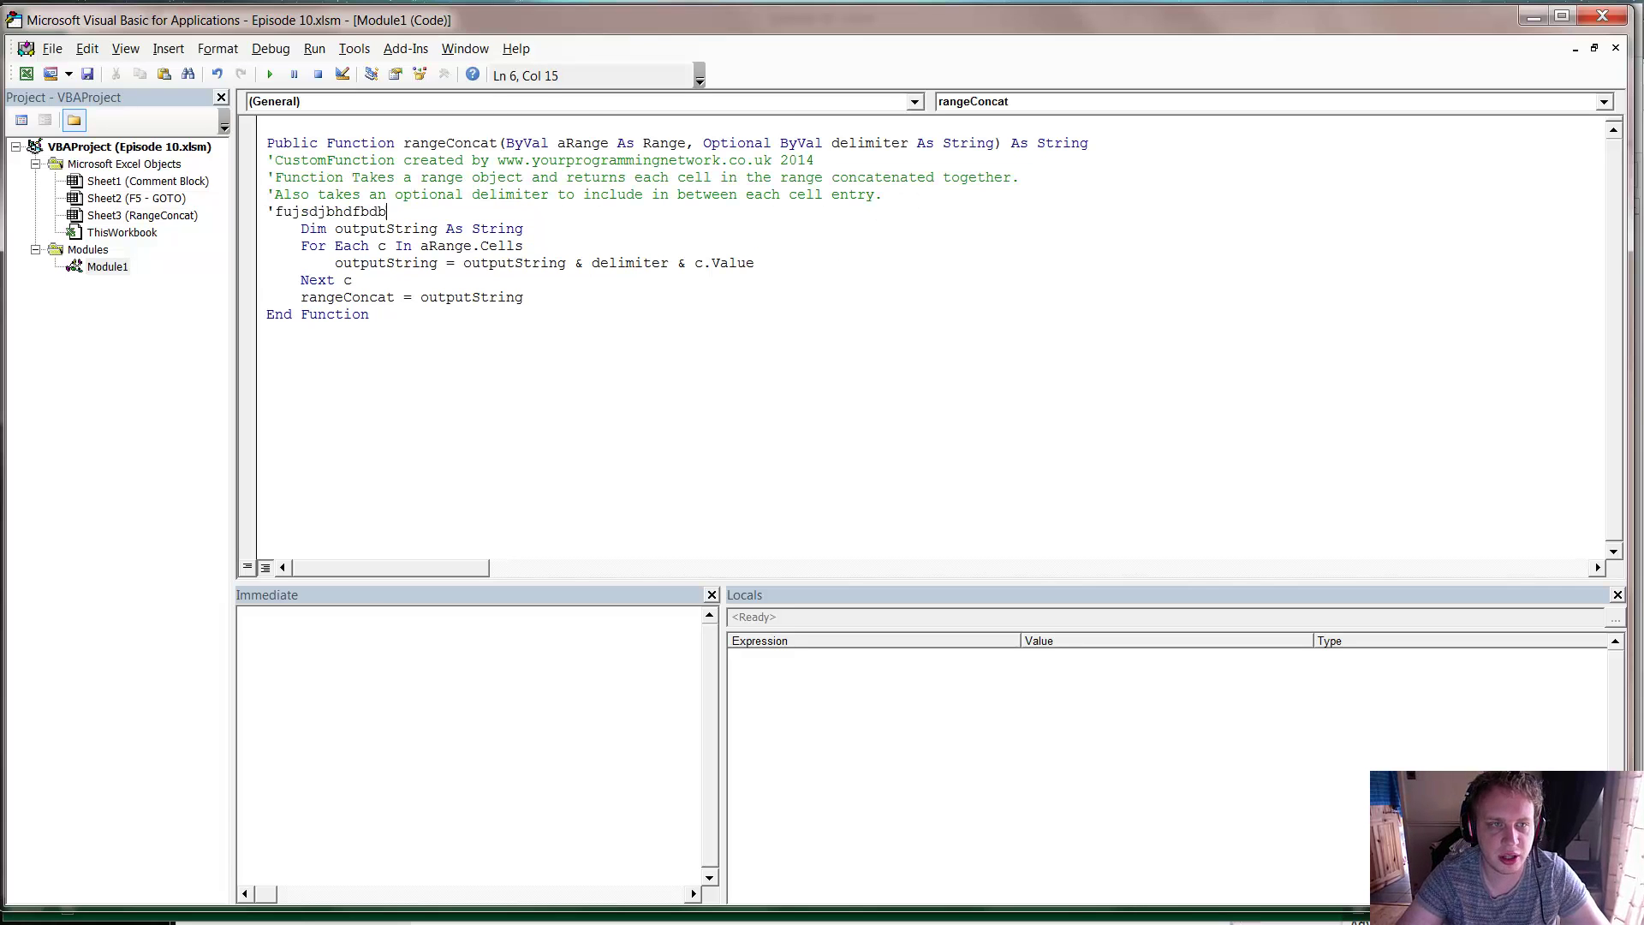
{"action": "key", "text": "Return"}
{"action": "type", "text": "'gufhbueuhbehube"}
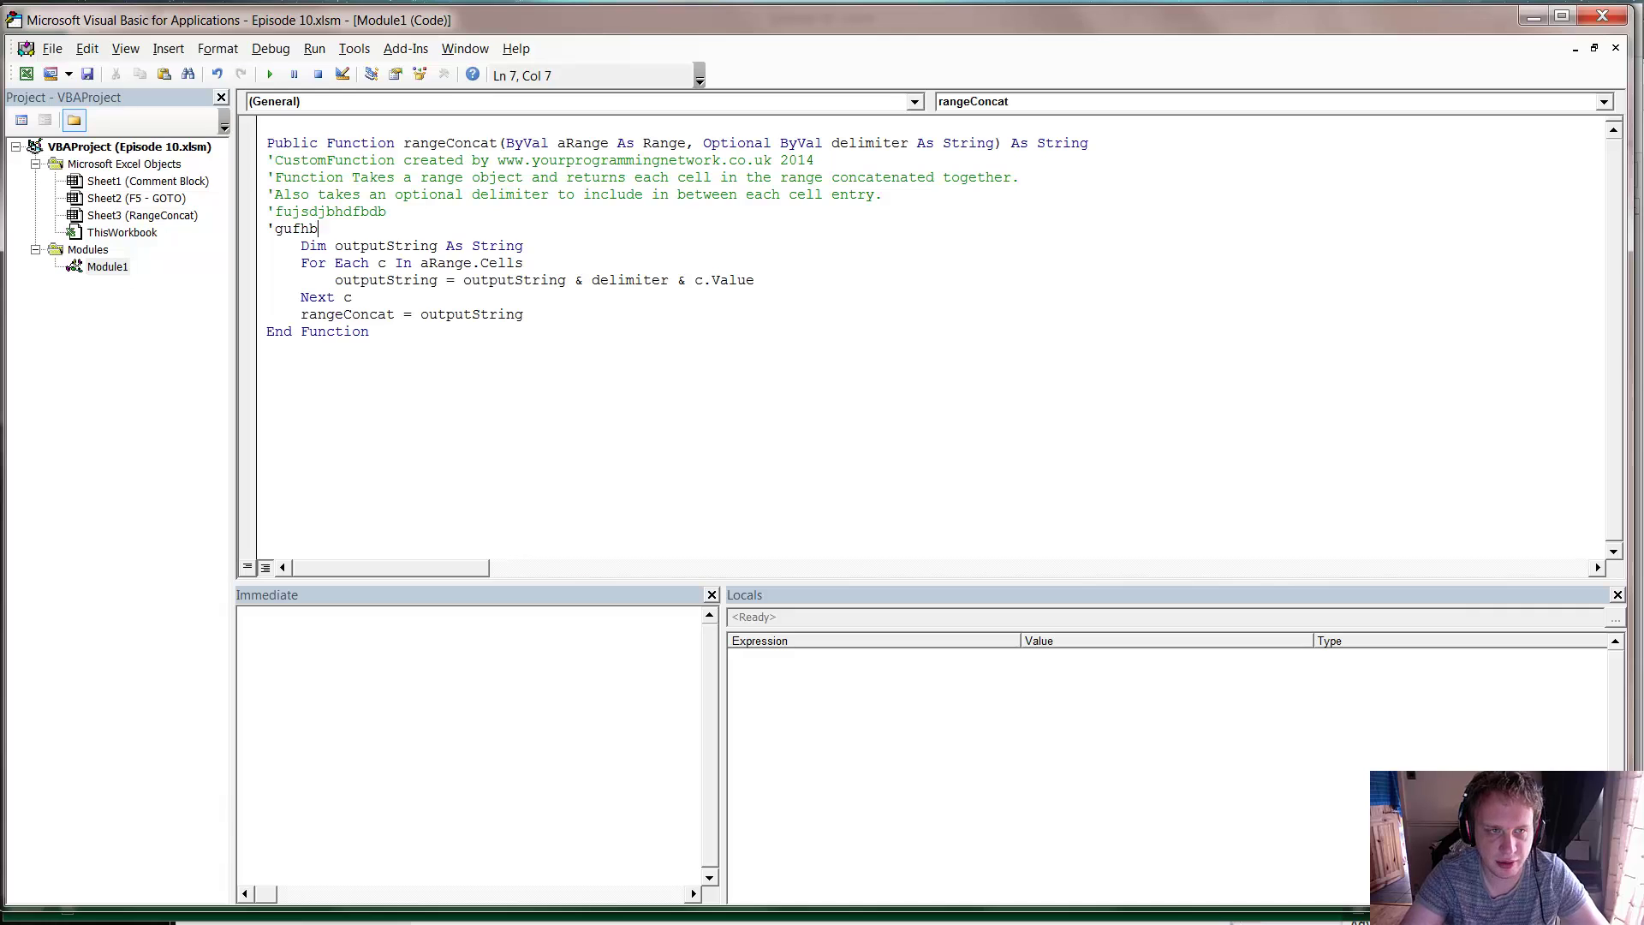
{"action": "key", "text": "Return"}
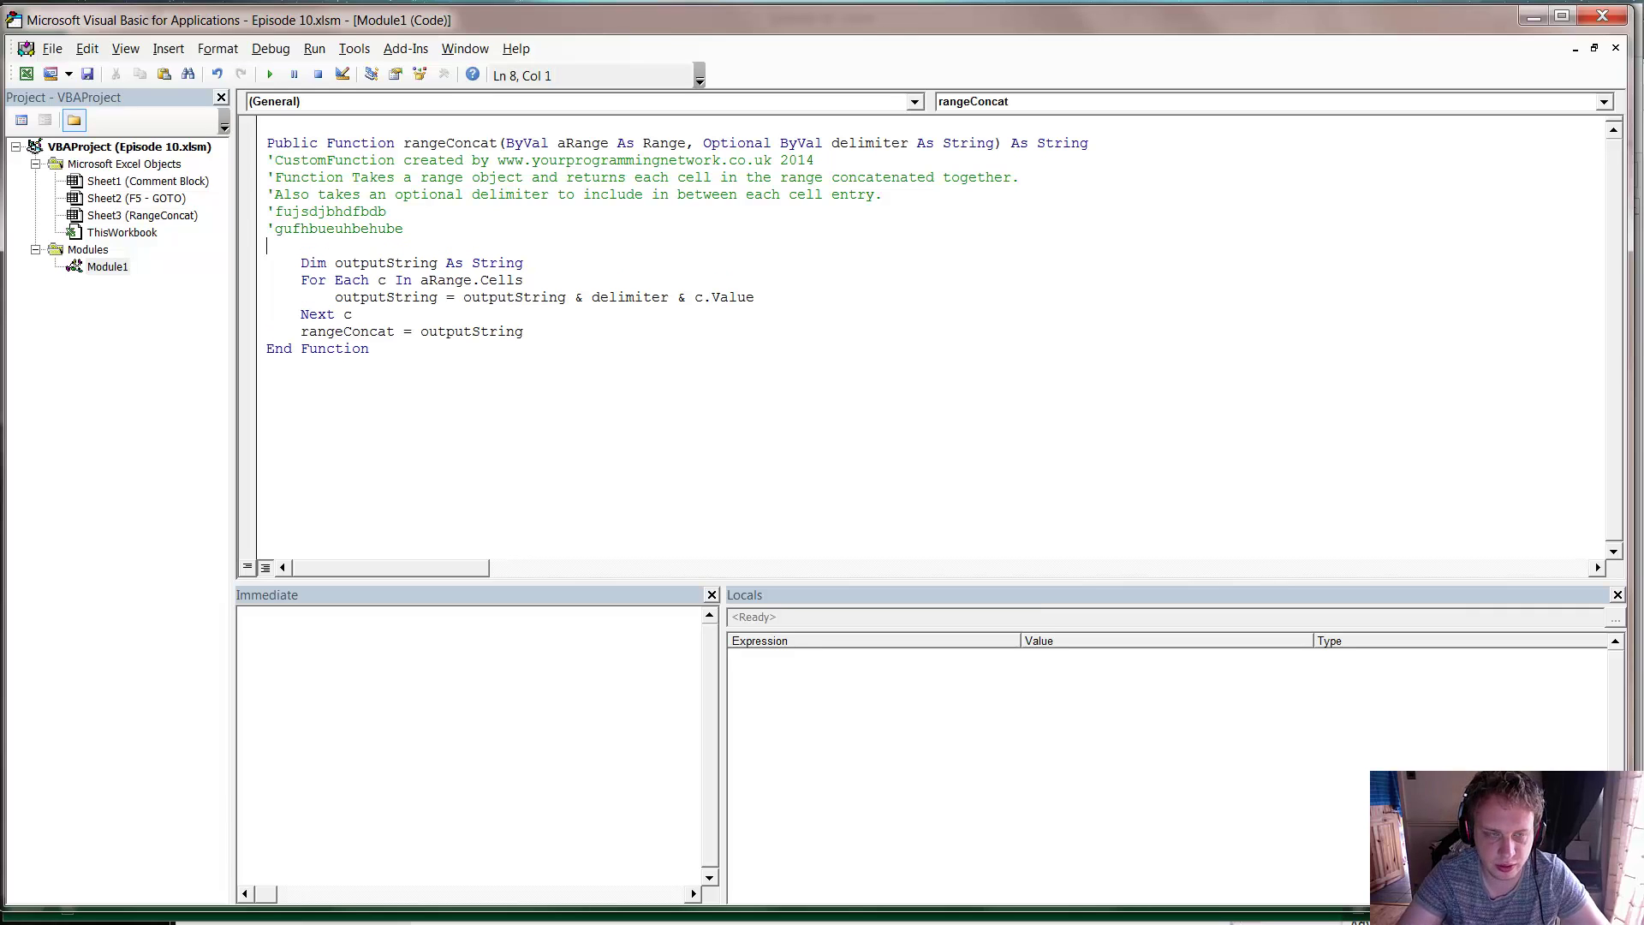
{"action": "type", "text": "'vnrejibnie"}
{"action": "key", "text": "Return"}
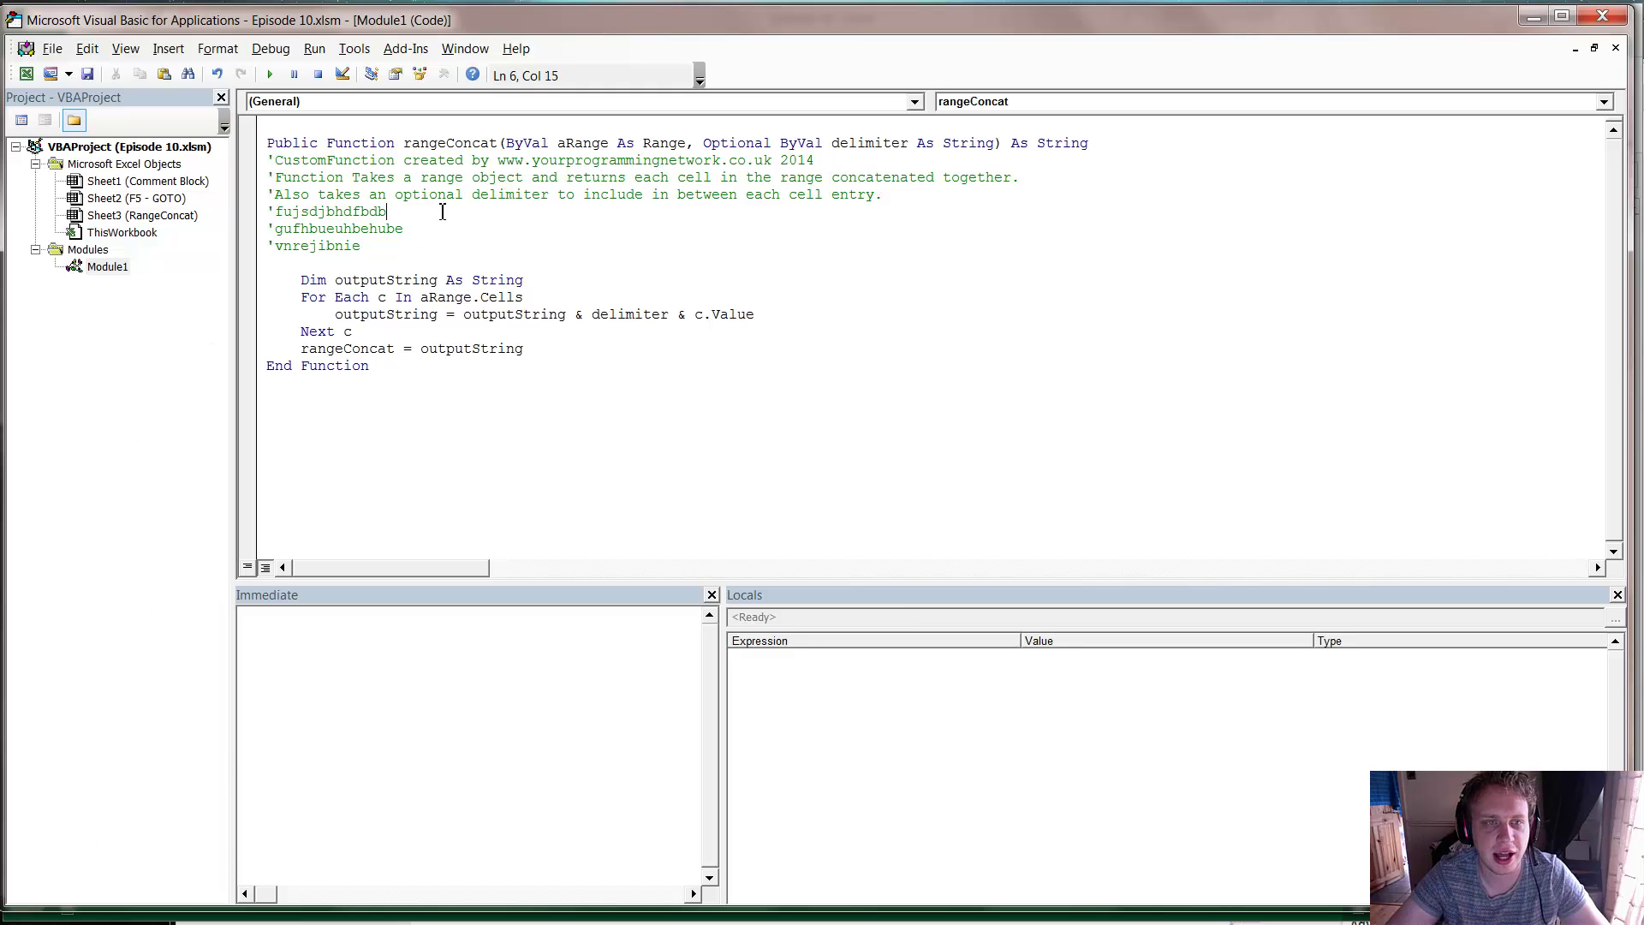
{"action": "left_click", "coordinate": [1017, 181]}
{"action": "key", "text": "Up"}
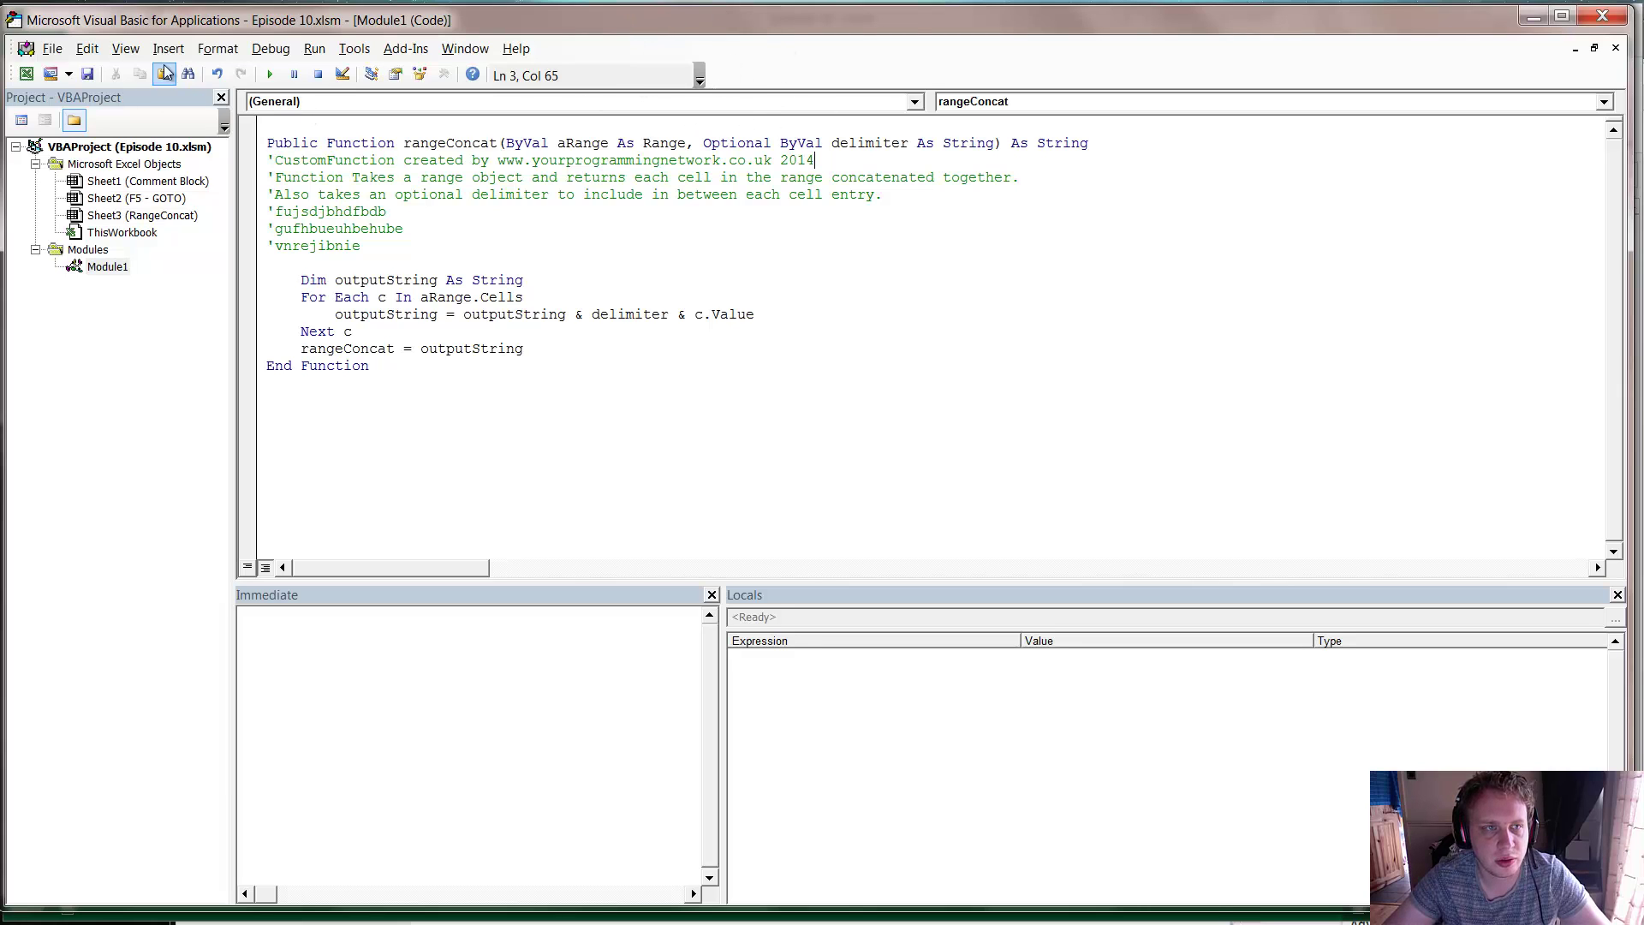
Step: Show the Edit toolbar with its Comment Block and Uncomment Block tools
{"action": "left_click", "coordinate": [125, 48]}
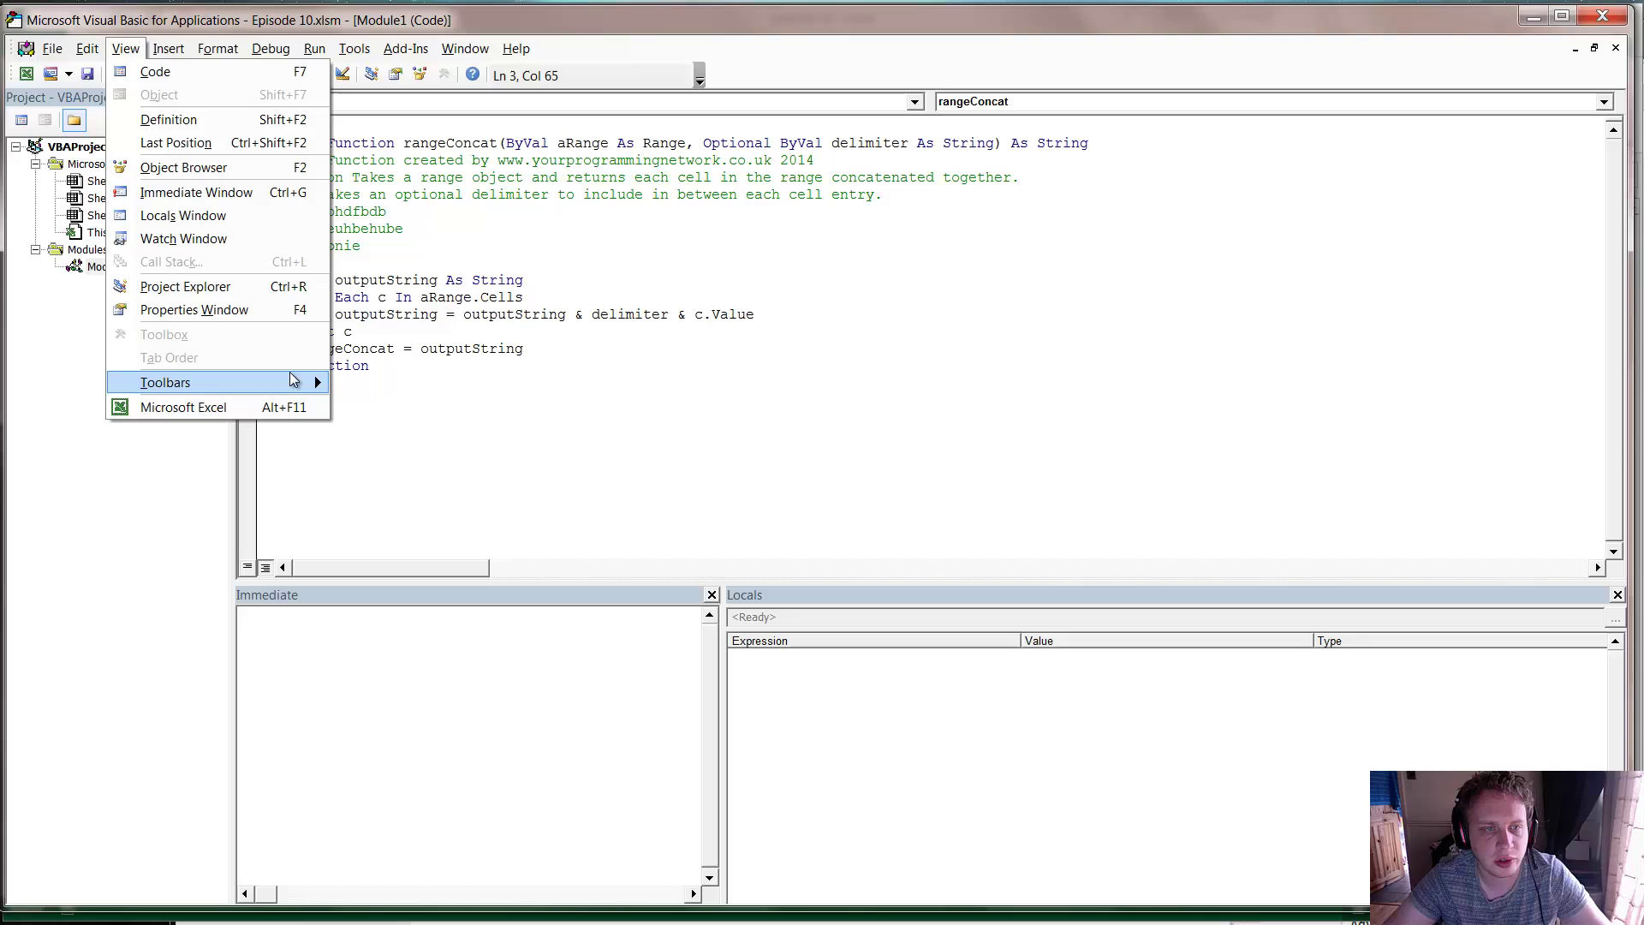
{"action": "mouse_move", "coordinate": [316, 382]}
{"action": "left_click", "coordinate": [425, 408]}
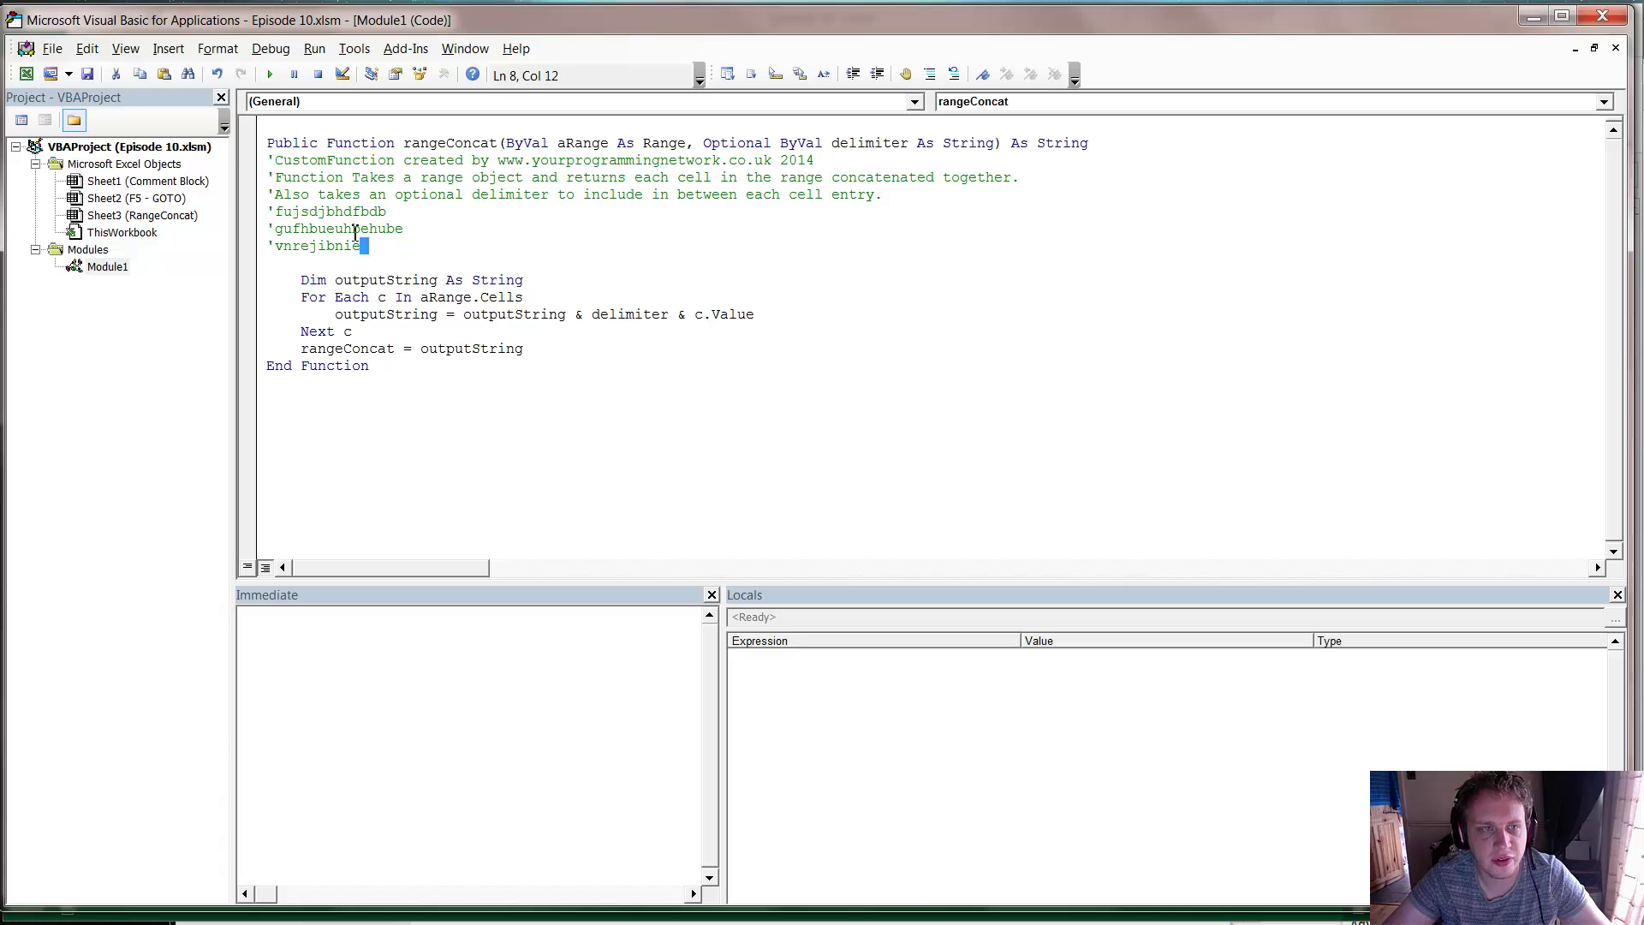
Step: Uncomment the six comment lines, then comment them out again
{"action": "left_click_drag", "start_coordinate": [393, 257], "coordinate": [259, 163]}
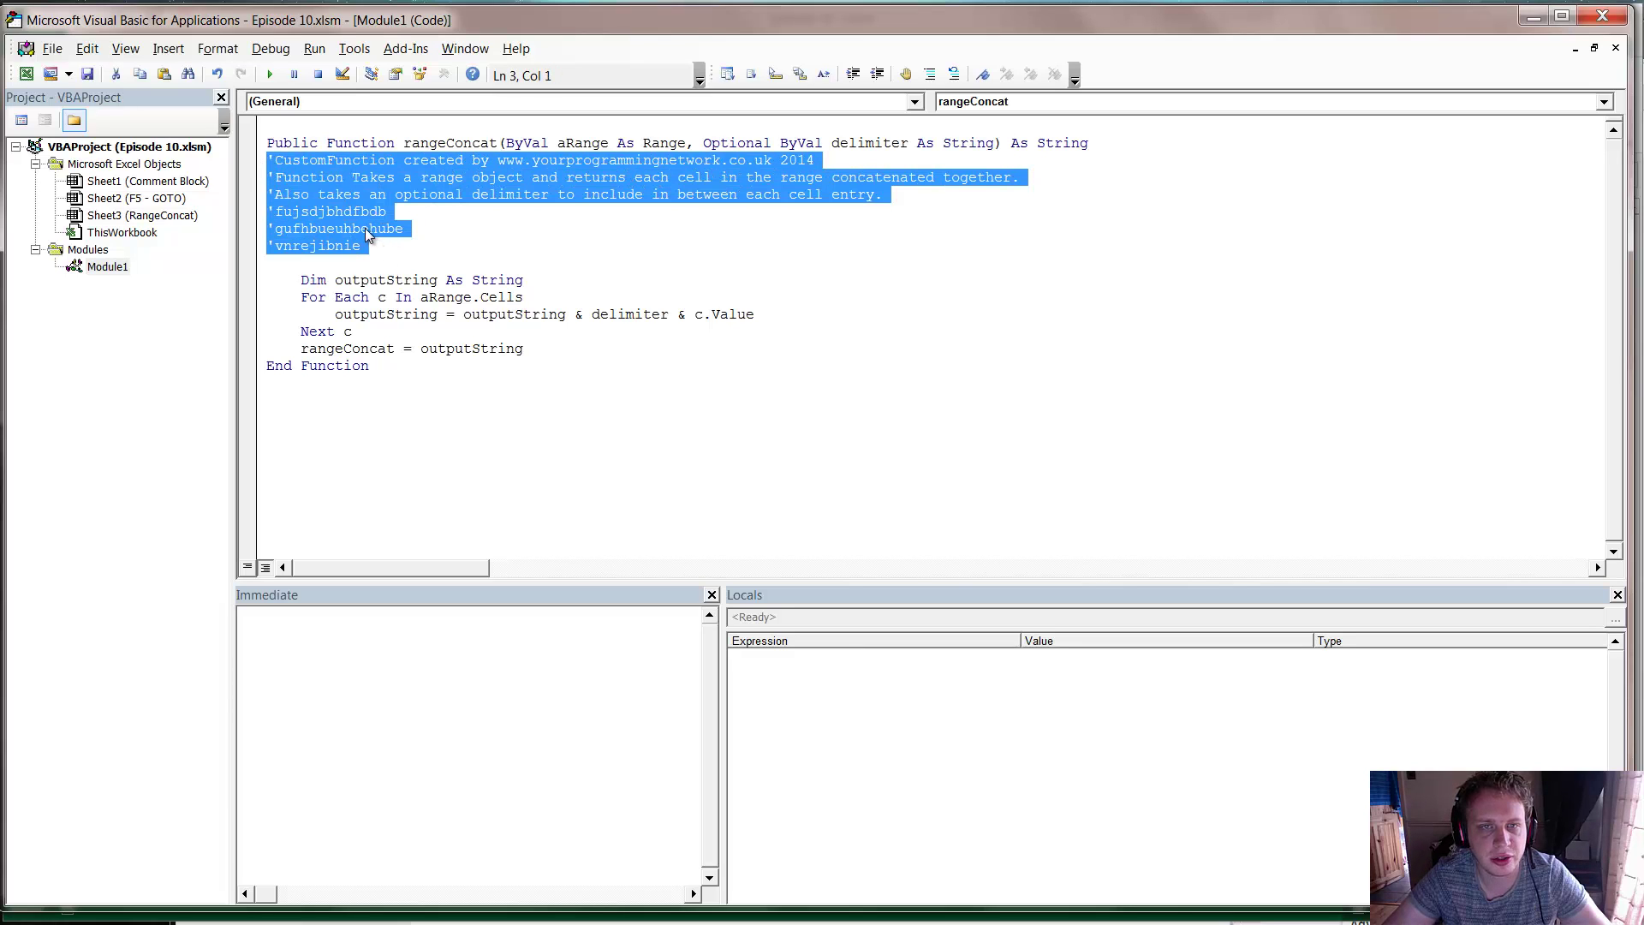
{"action": "left_click", "coordinate": [954, 74]}
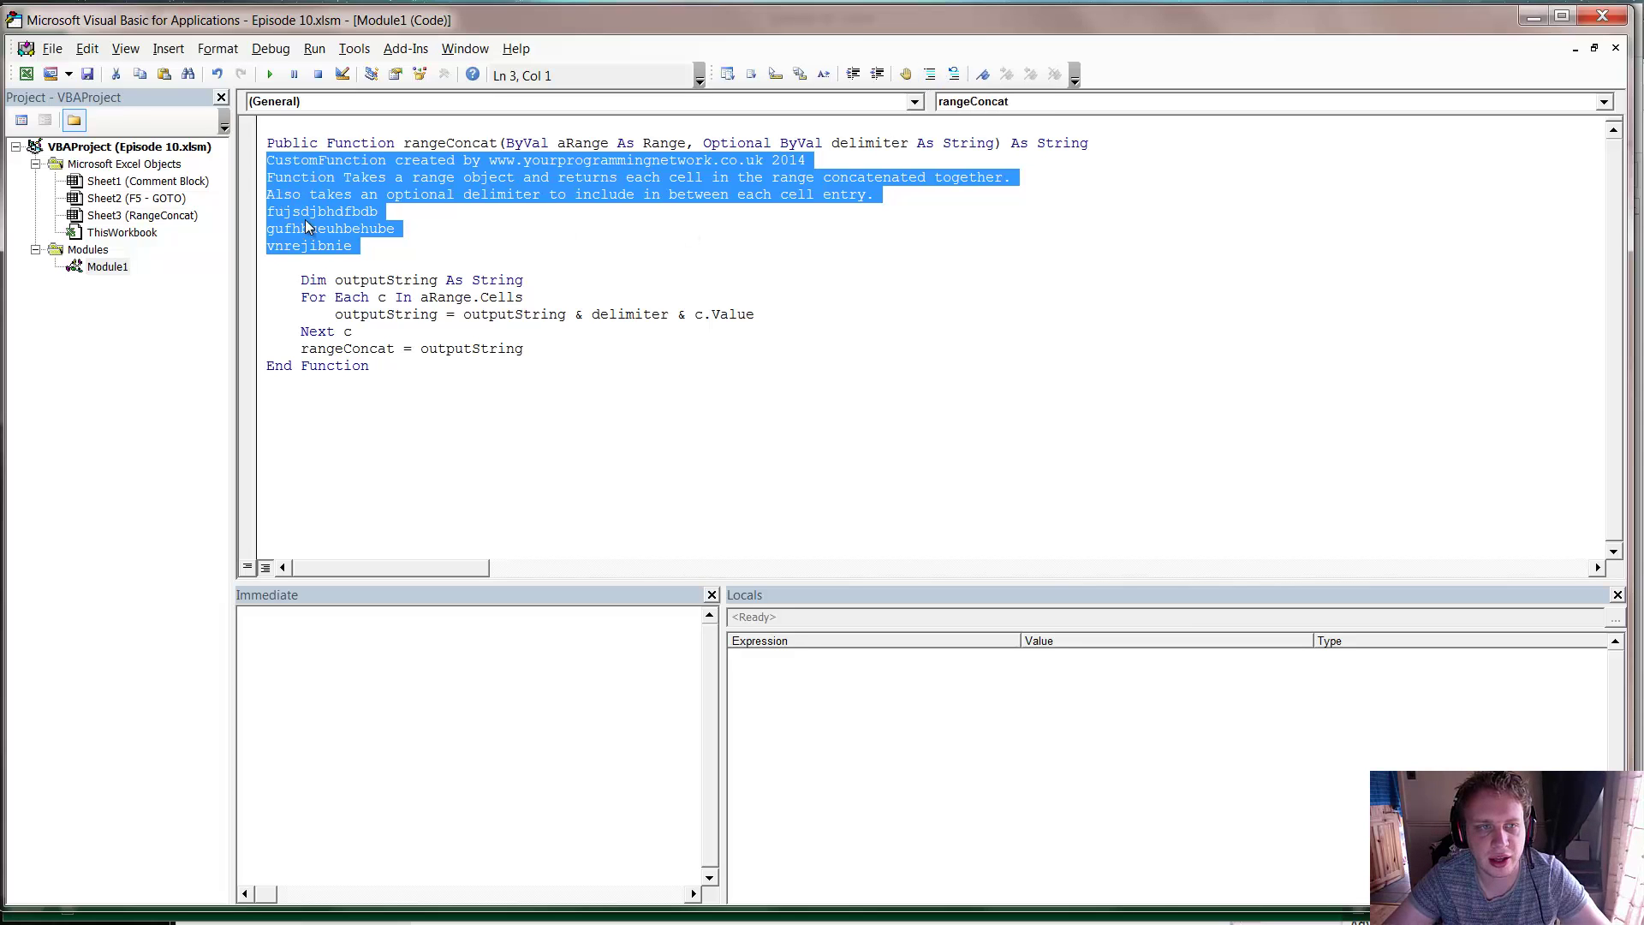
{"action": "left_click", "coordinate": [929, 75]}
{"action": "left_click", "coordinate": [474, 254]}
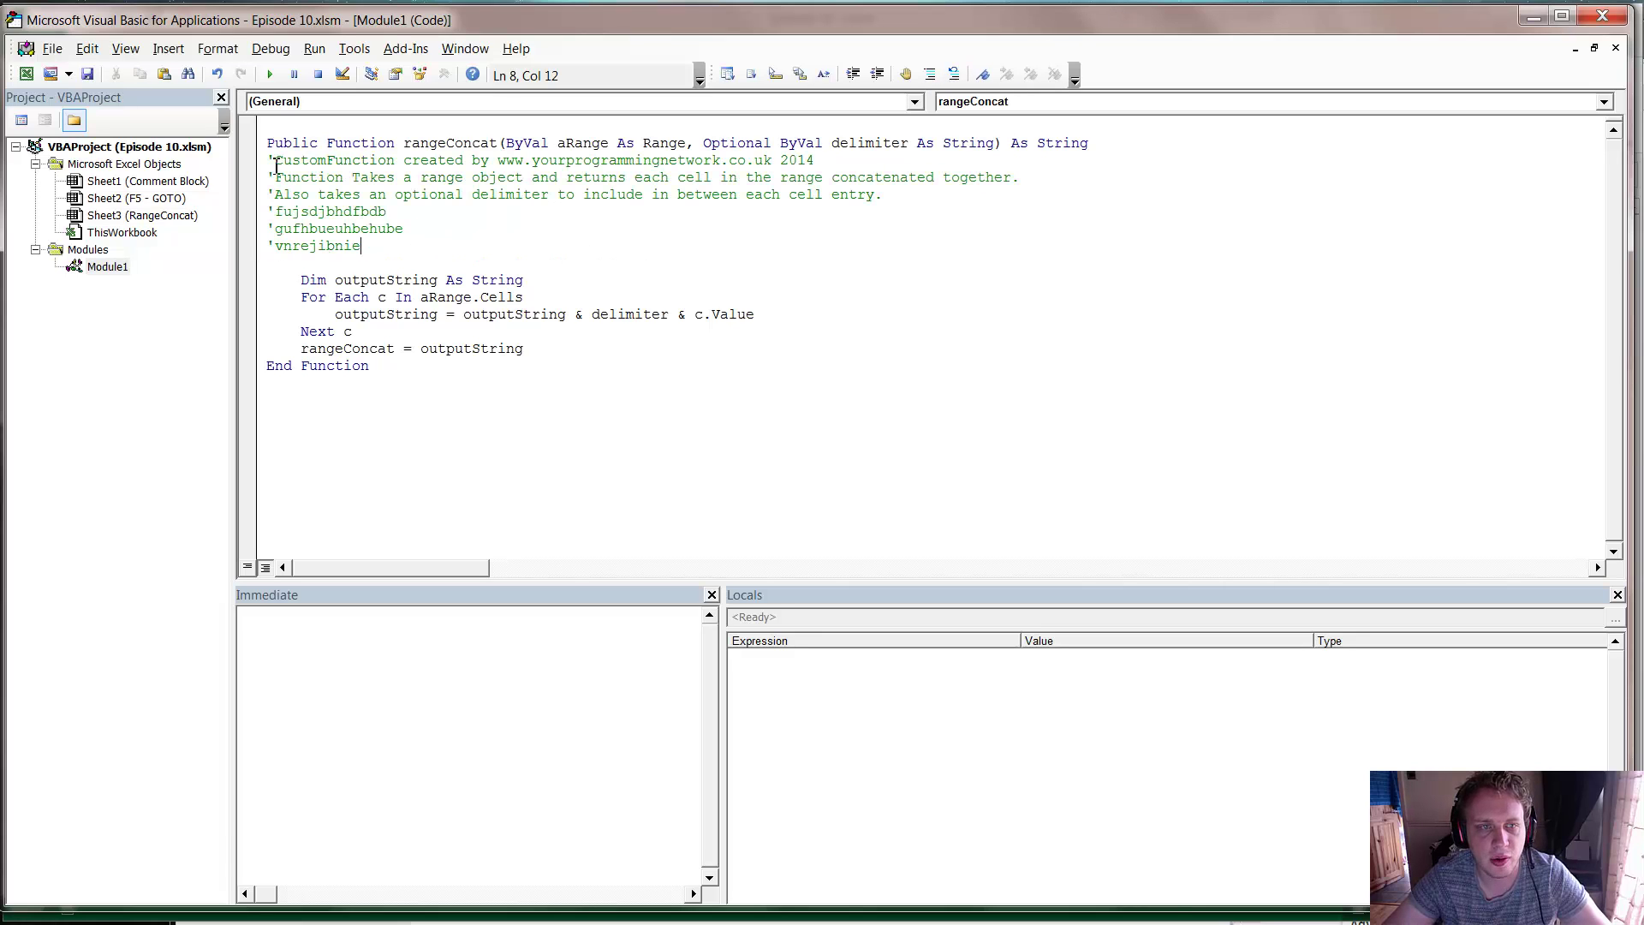
{"action": "left_click_drag", "start_coordinate": [396, 244], "coordinate": [257, 158]}
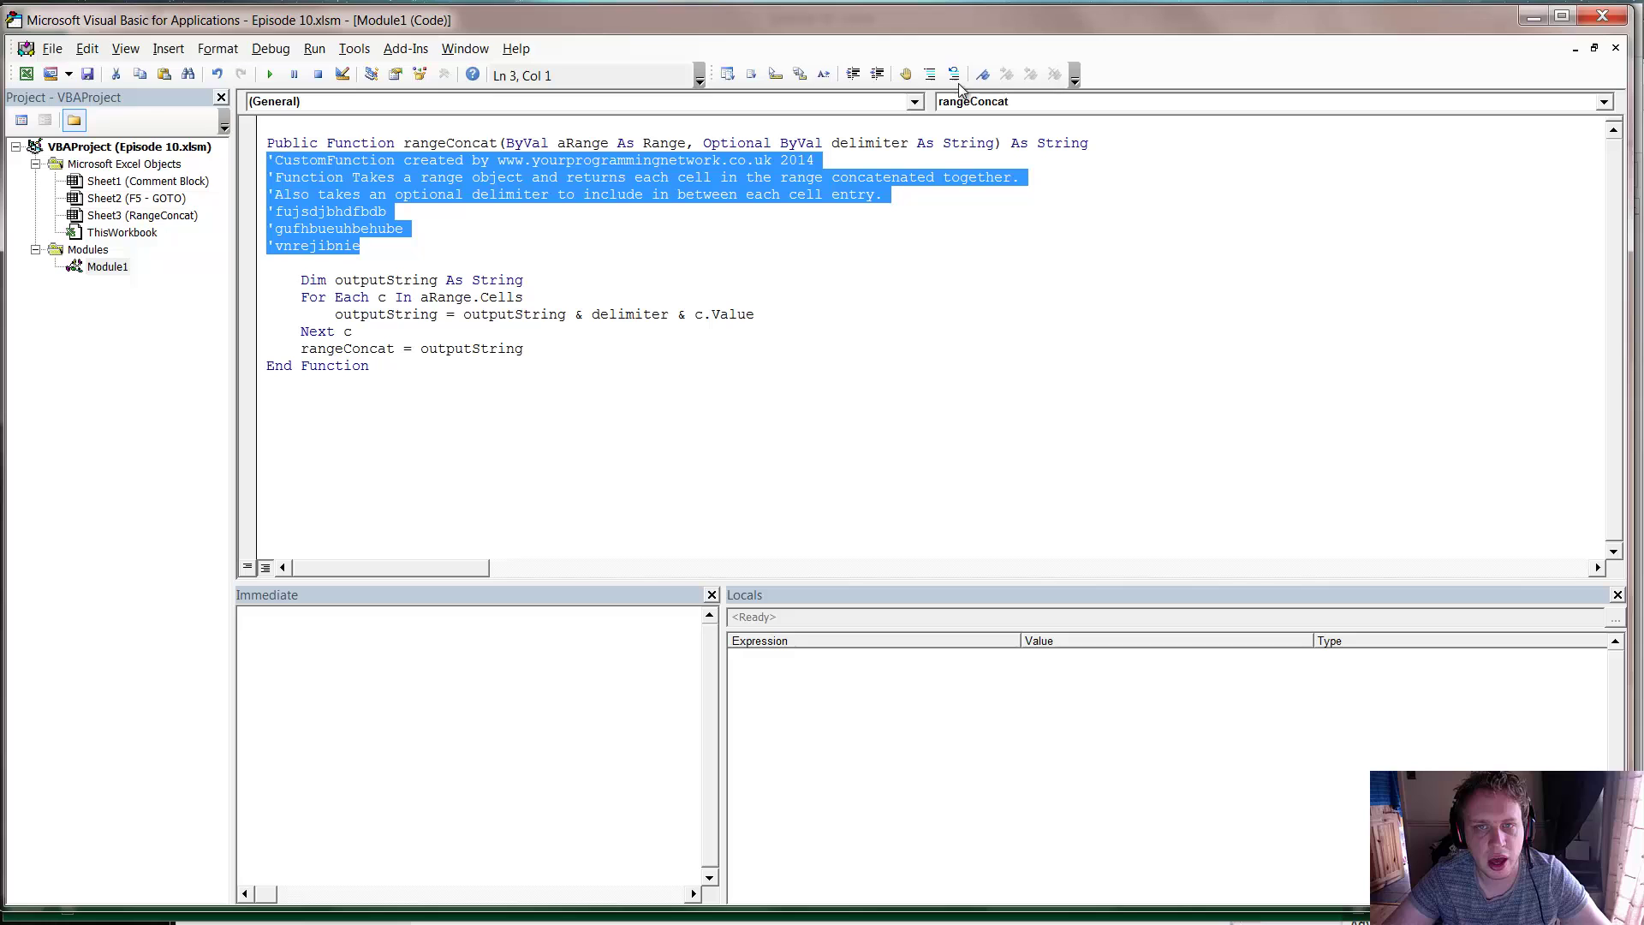
{"action": "left_click", "coordinate": [432, 255]}
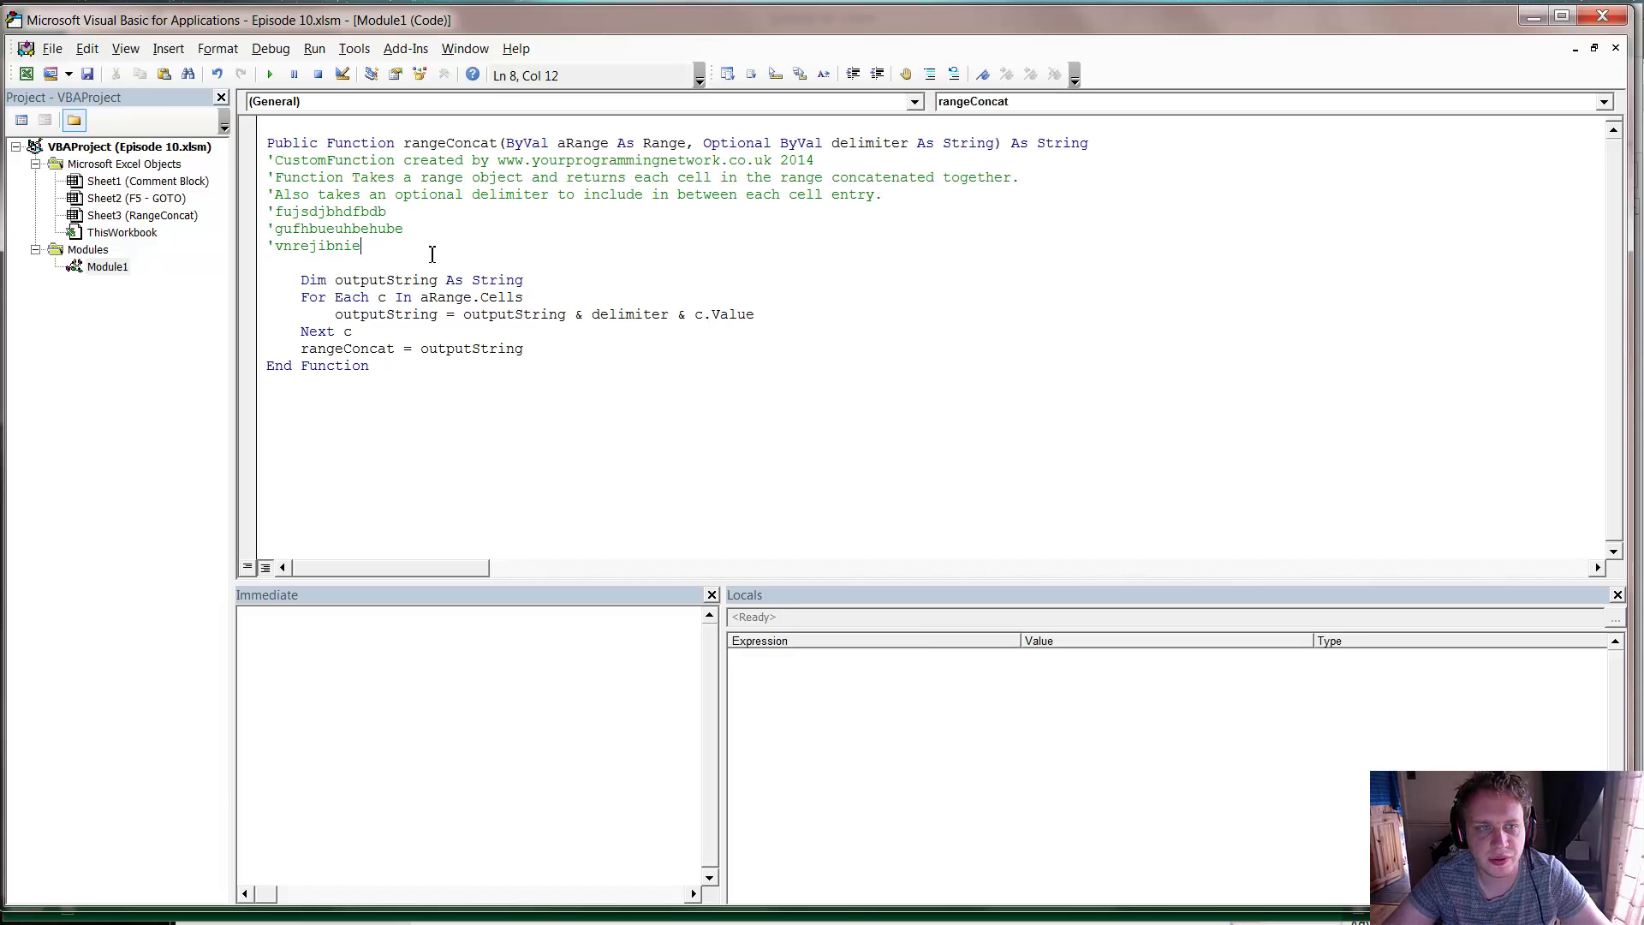
{"action": "left_click_drag", "start_coordinate": [403, 250], "coordinate": [262, 213]}
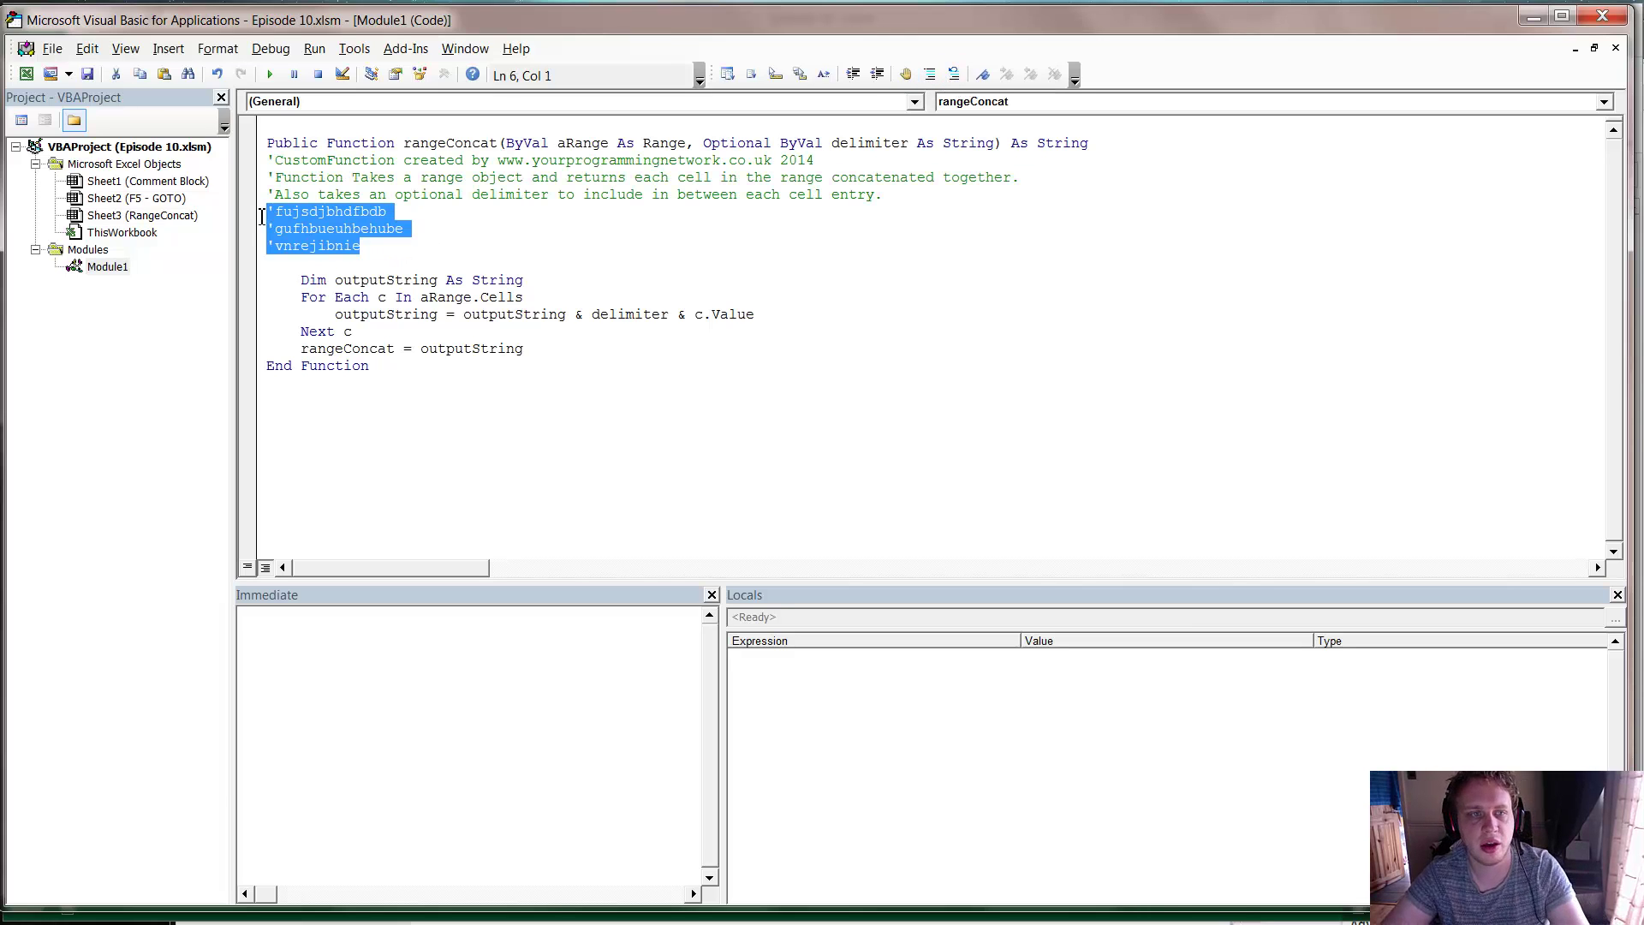
{"action": "key", "text": "Delete"}
{"action": "key", "text": "Down"}
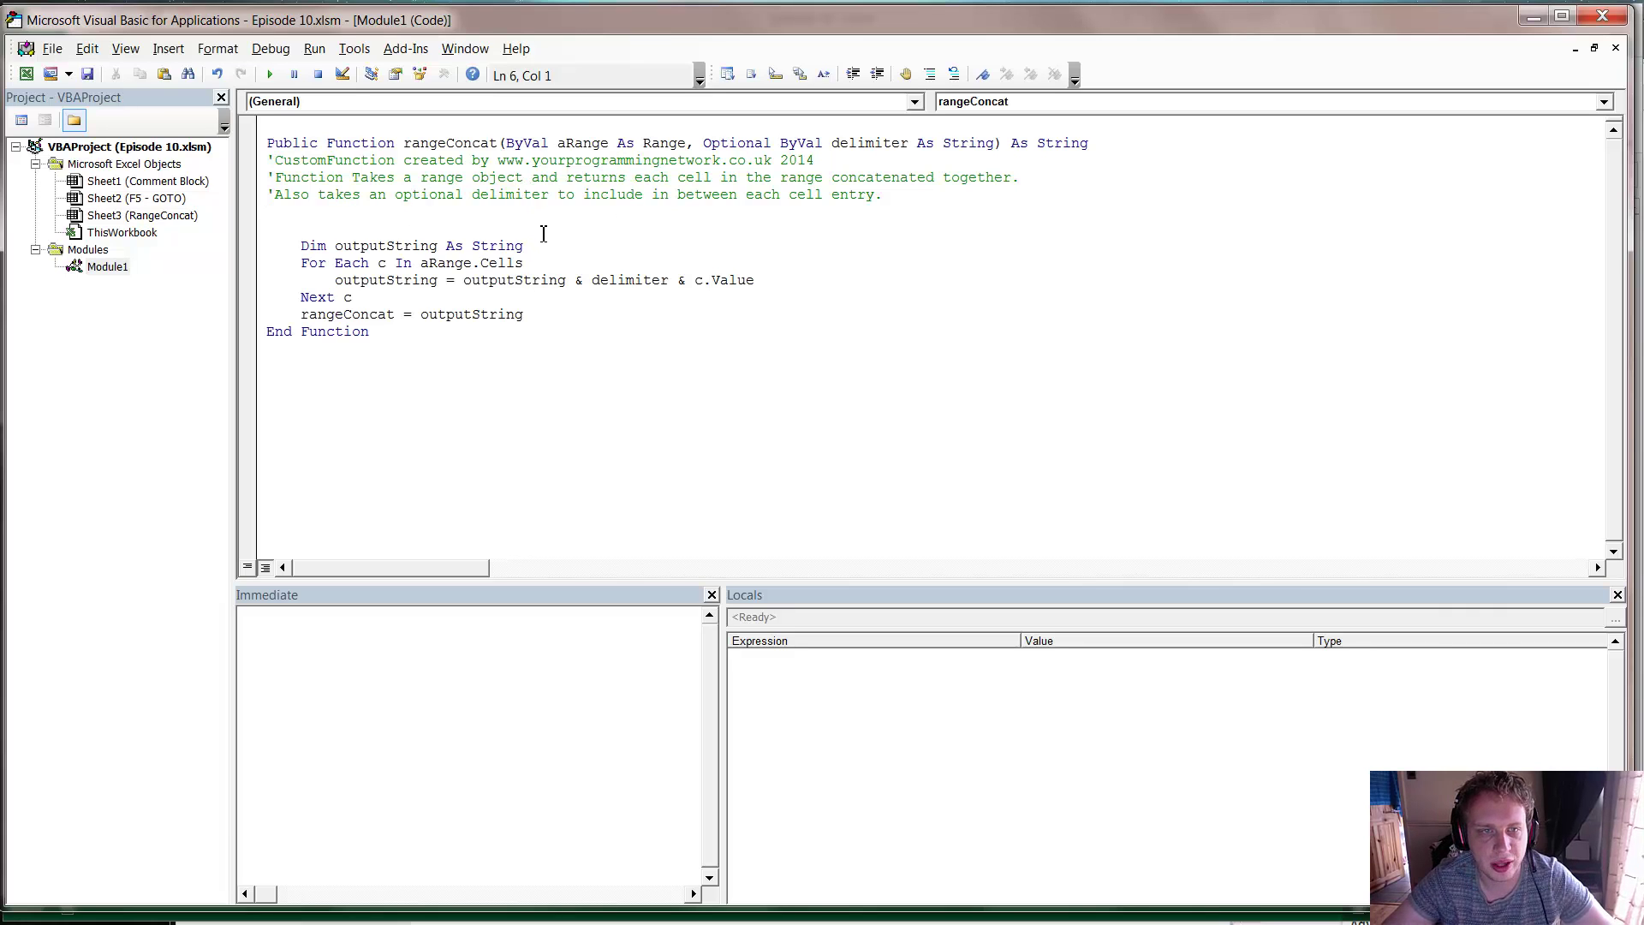
{"action": "left_click", "coordinate": [973, 197]}
{"action": "key", "text": "Delete"}
{"action": "key", "text": "Delete"}
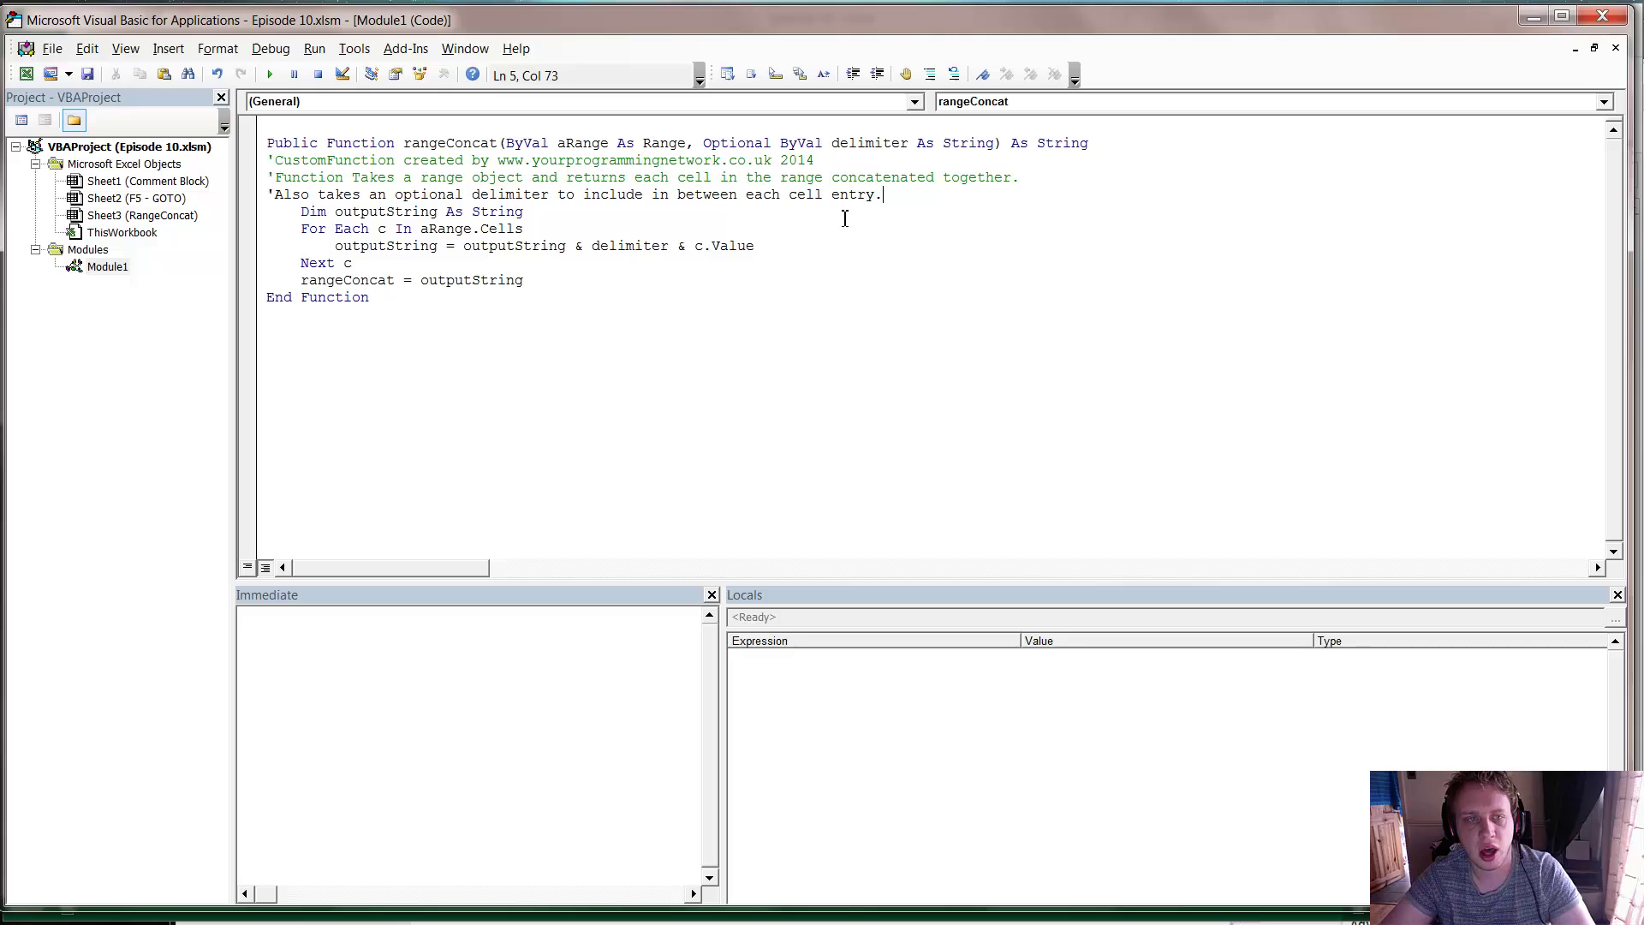
{"action": "key", "text": "Down"}
{"action": "key", "text": "Down"}
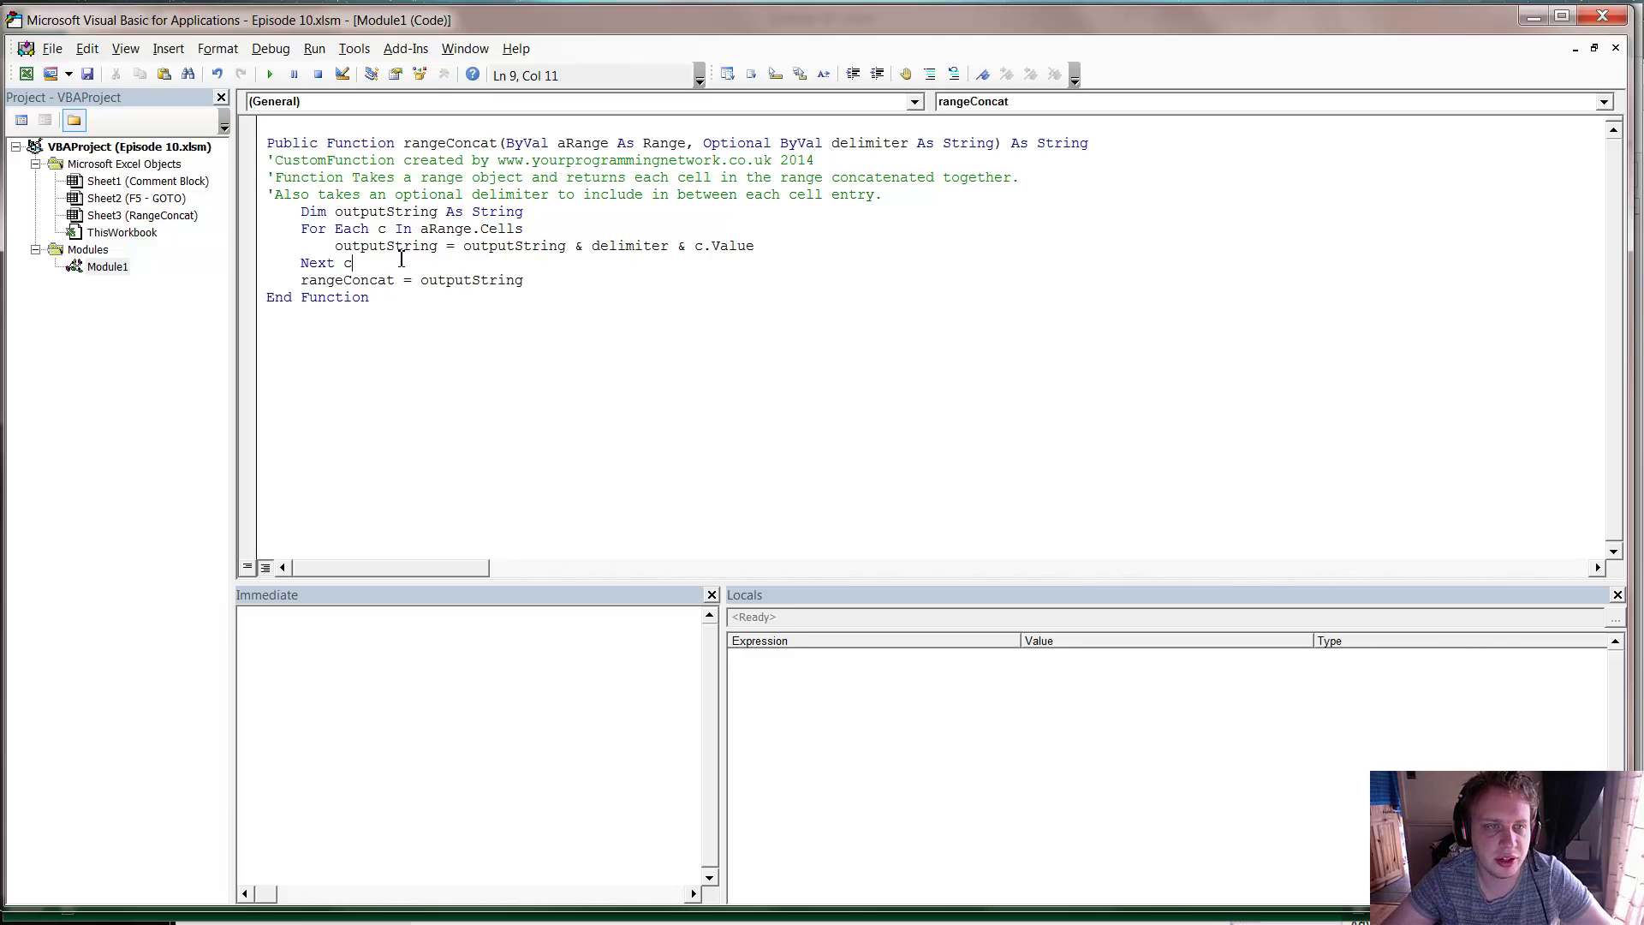
{"action": "left_click_drag", "start_coordinate": [400, 258], "coordinate": [304, 233]}
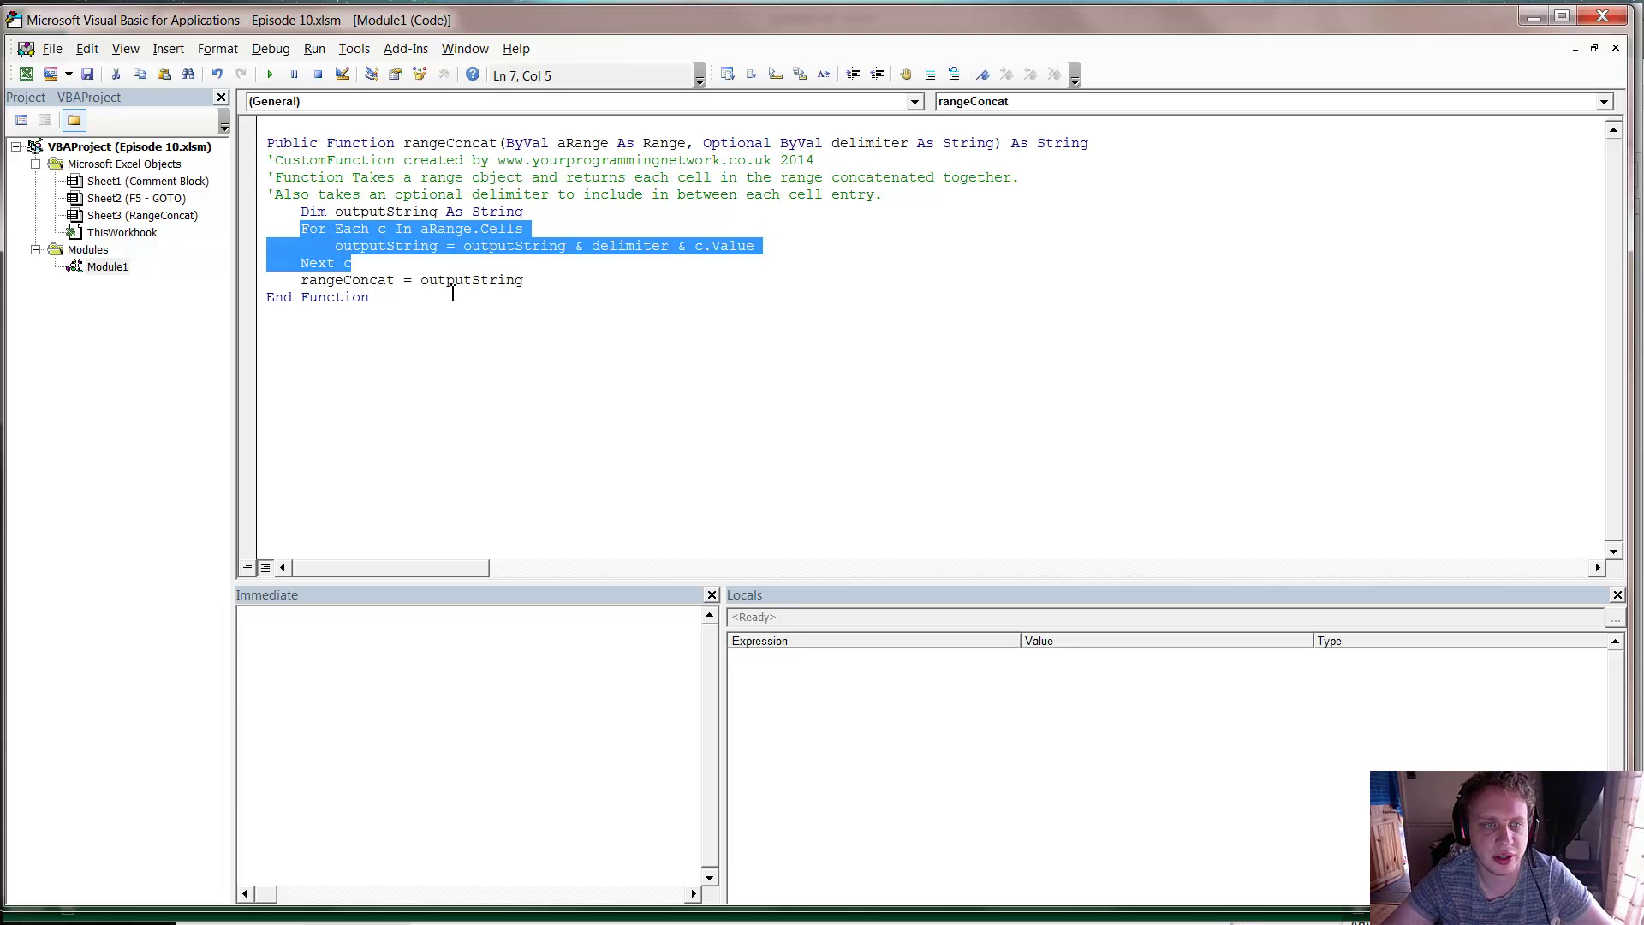
{"action": "left_click", "coordinate": [426, 261]}
{"action": "left_click_drag", "start_coordinate": [425, 265], "coordinate": [304, 229]}
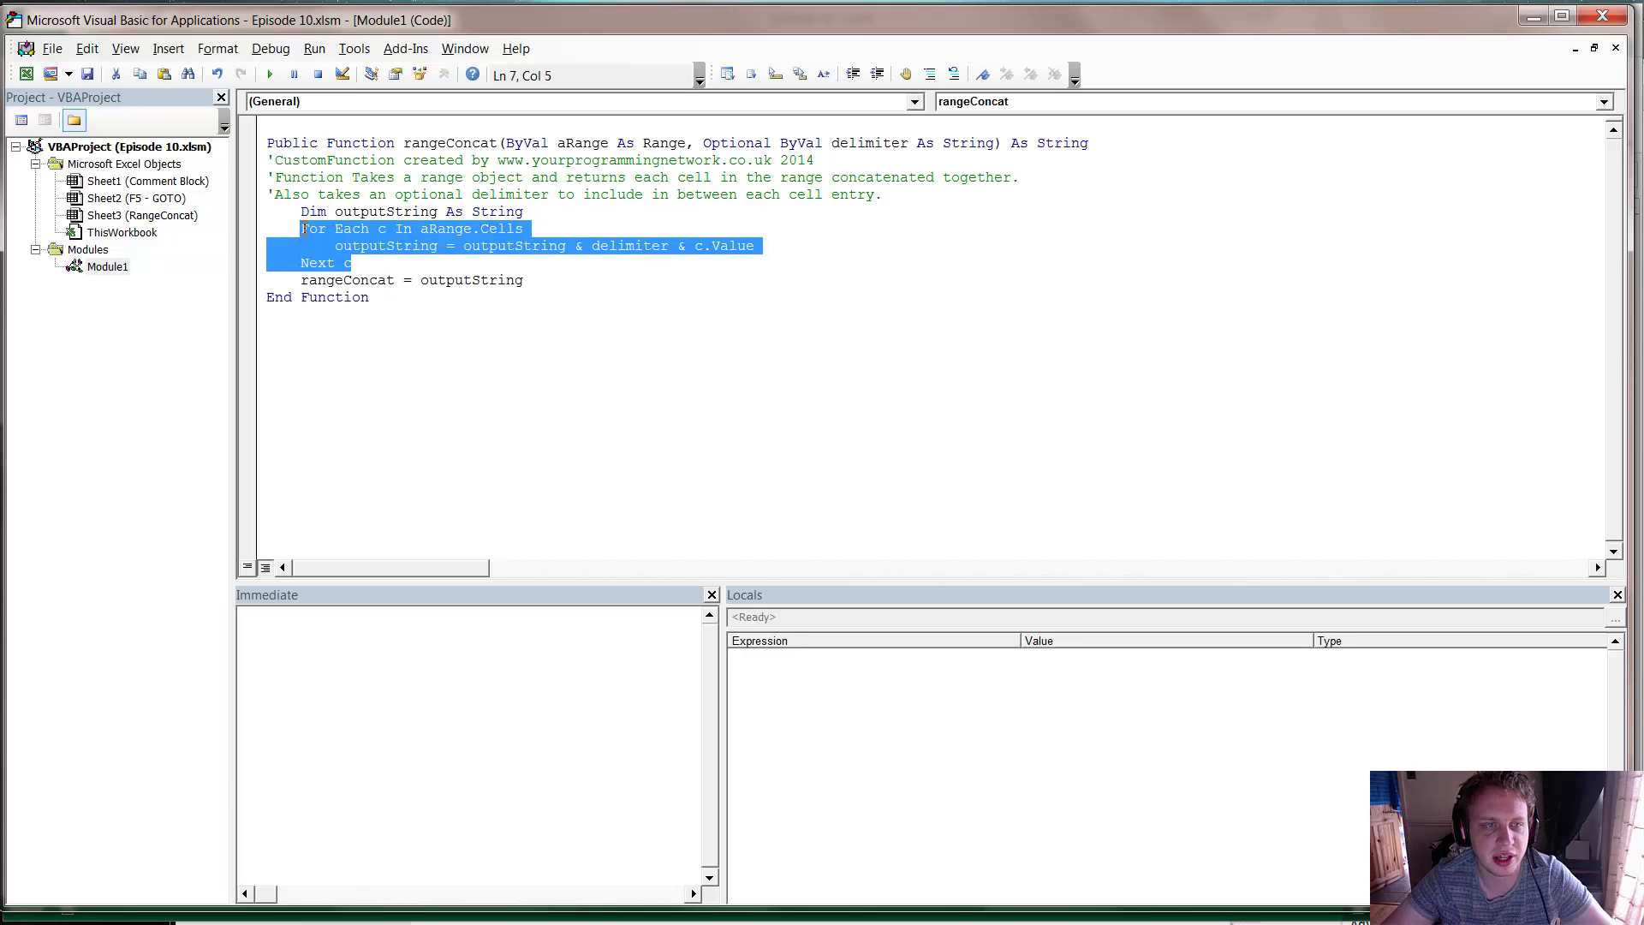
{"action": "left_click", "coordinate": [930, 74]}
{"action": "left_click", "coordinate": [720, 218]}
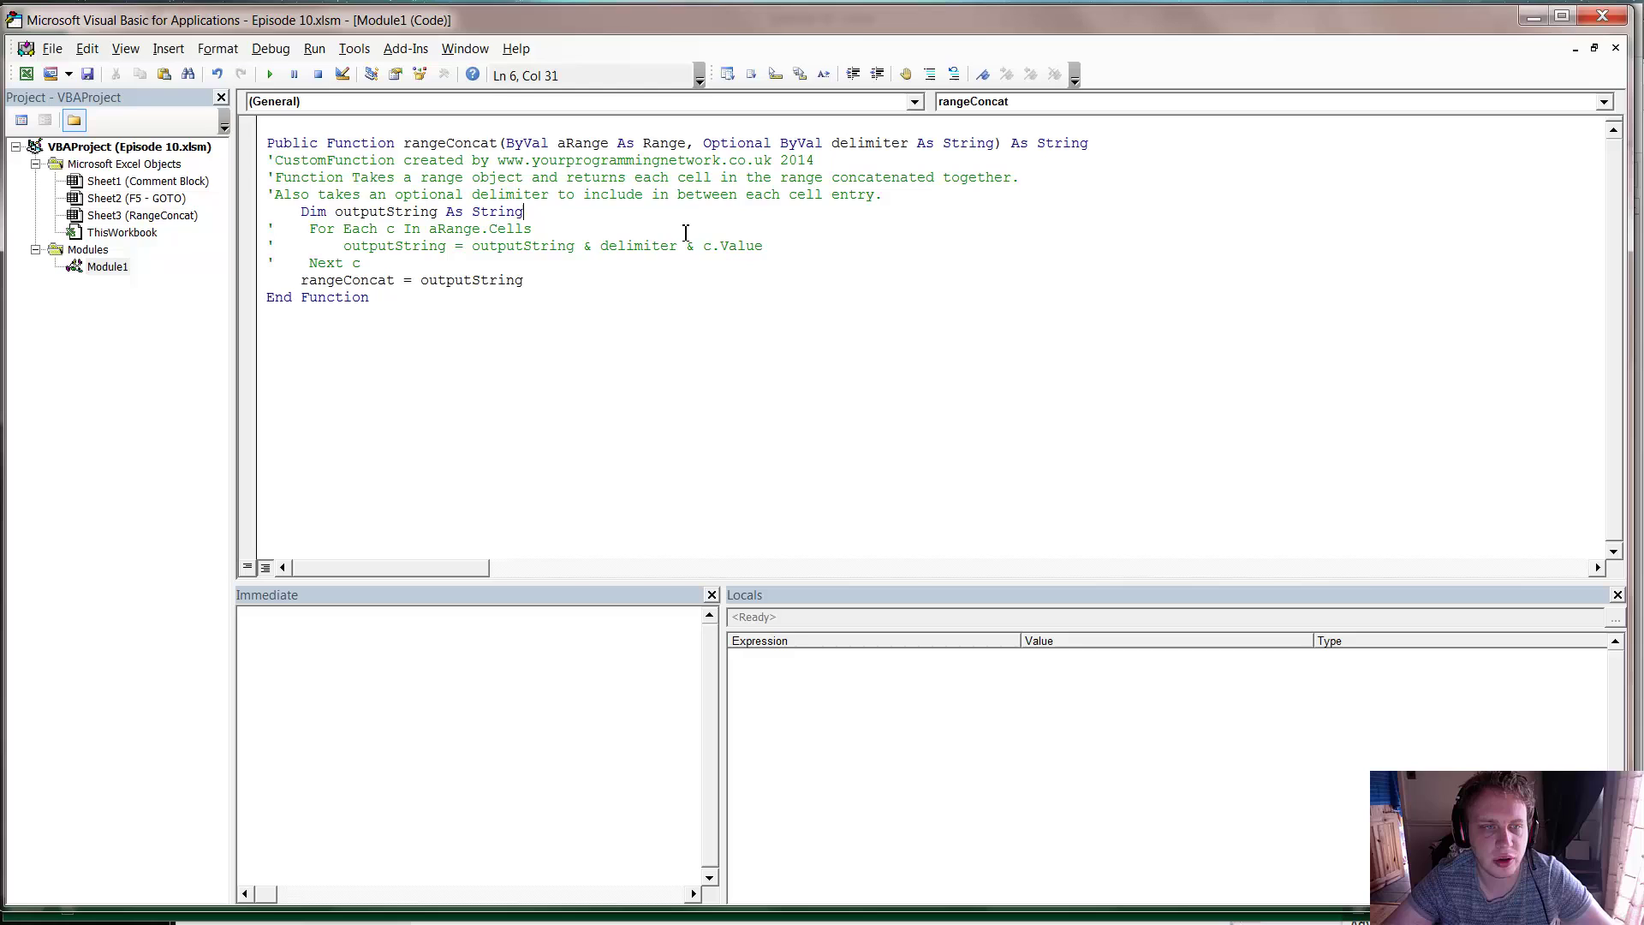
{"action": "left_click_drag", "start_coordinate": [414, 259], "coordinate": [317, 239]}
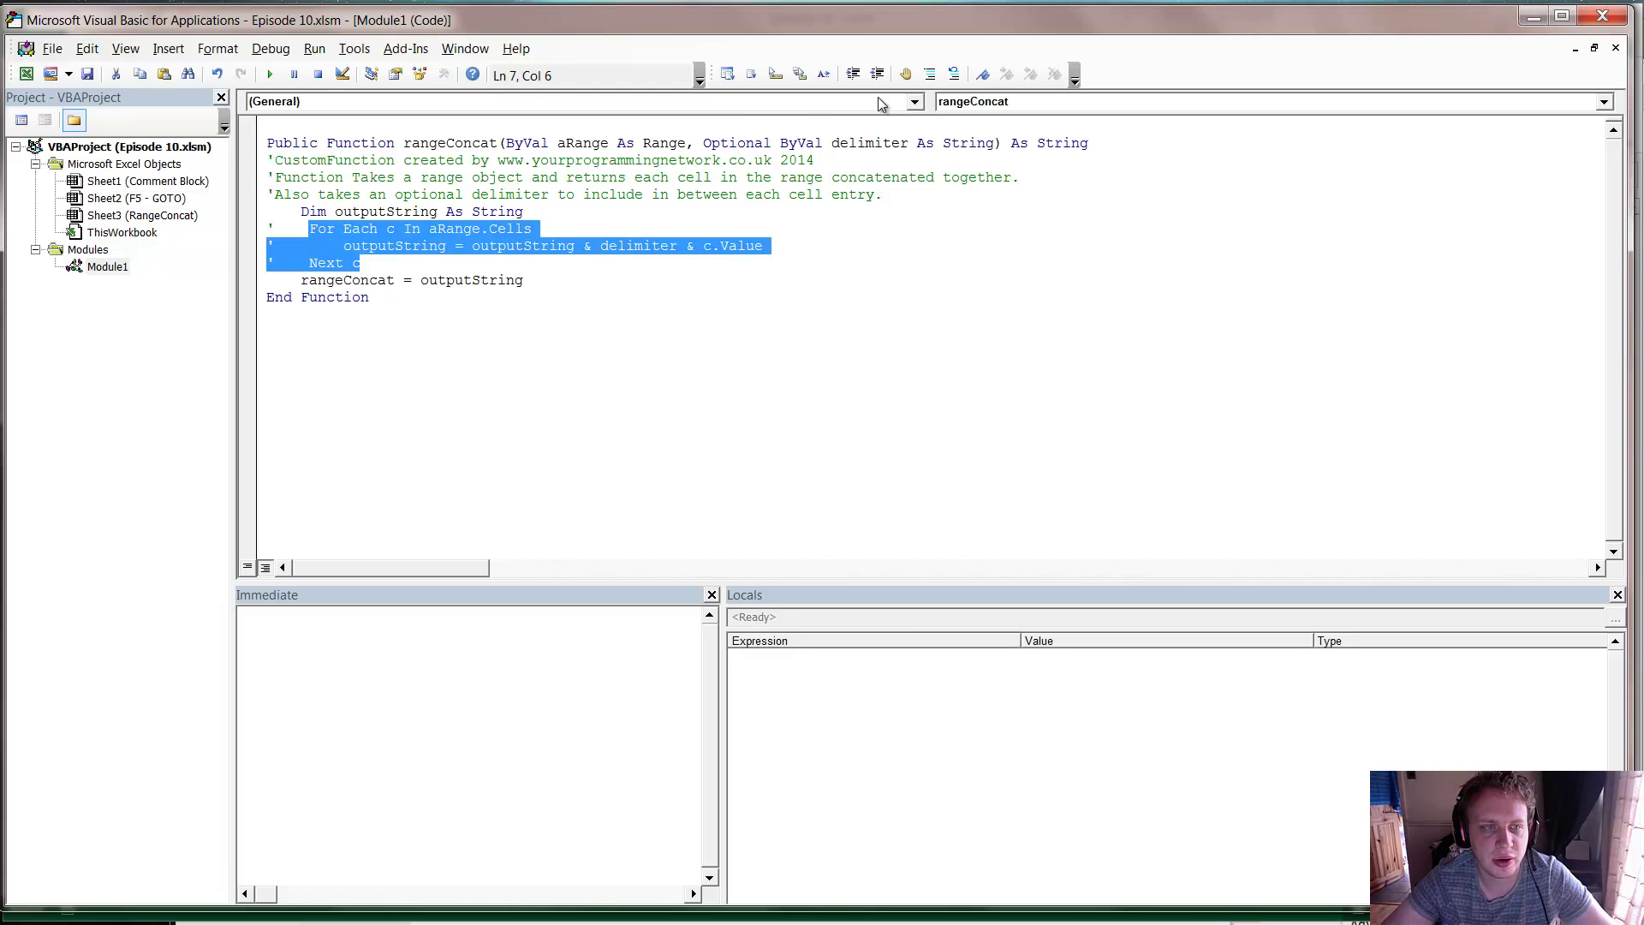
{"action": "left_click", "coordinate": [954, 74]}
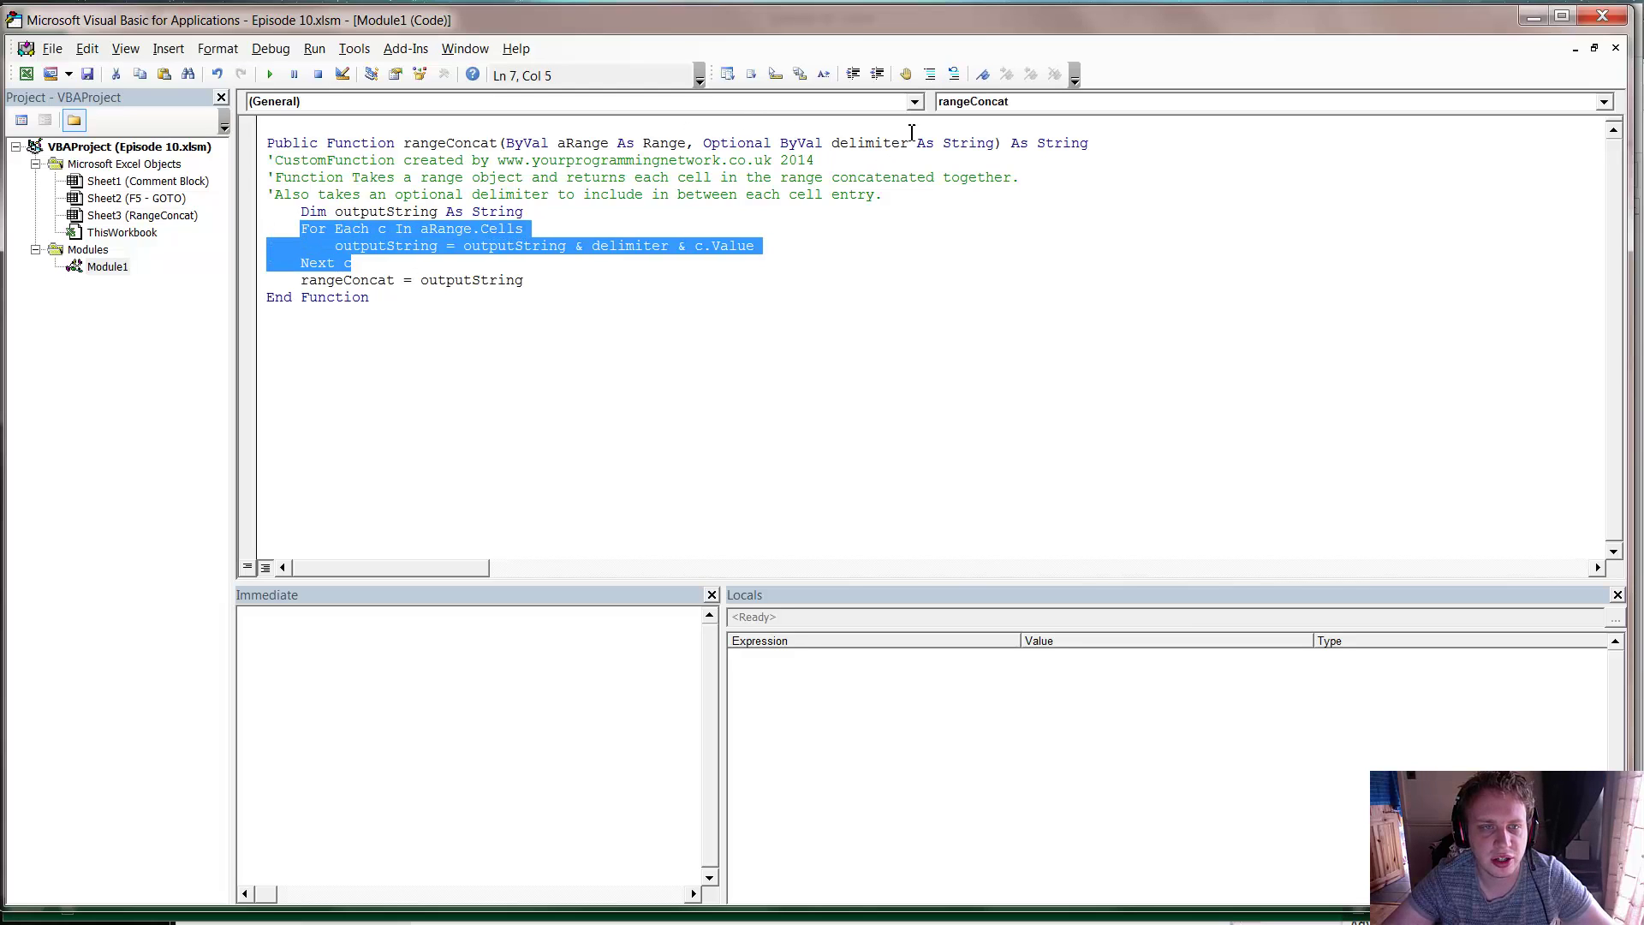
{"action": "left_click", "coordinate": [604, 249]}
{"action": "left_click_drag", "start_coordinate": [430, 265], "coordinate": [483, 267]}
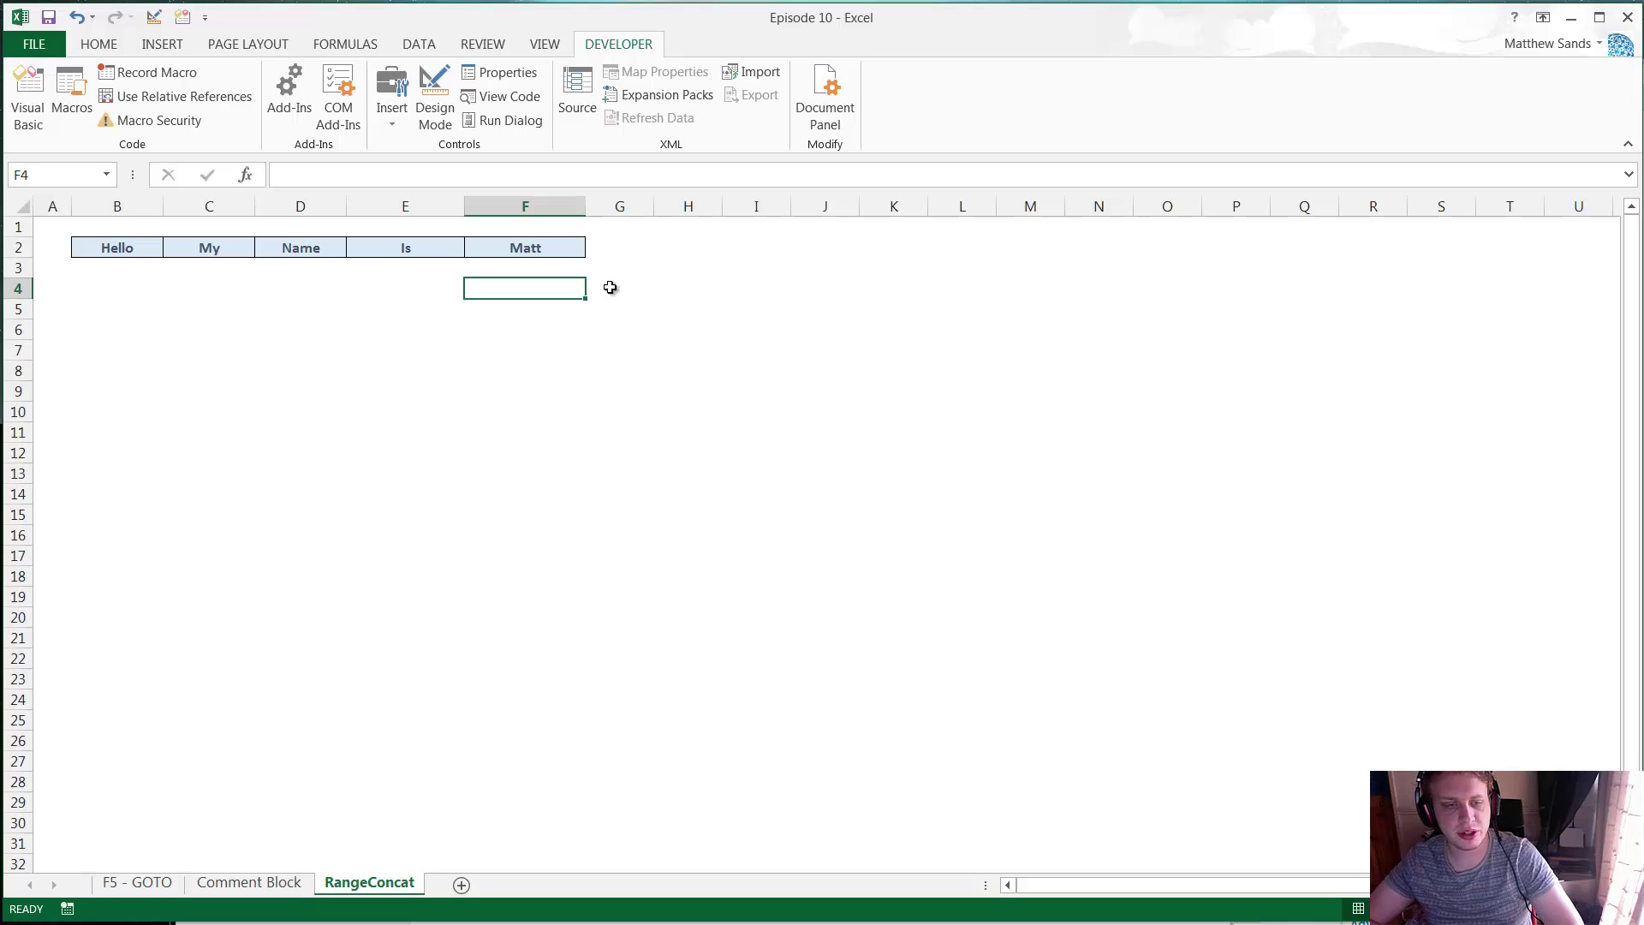
Step: Select the empty cell G2 beside the words Hello, My, Name, Is, Matt
{"action": "left_click", "coordinate": [625, 247]}
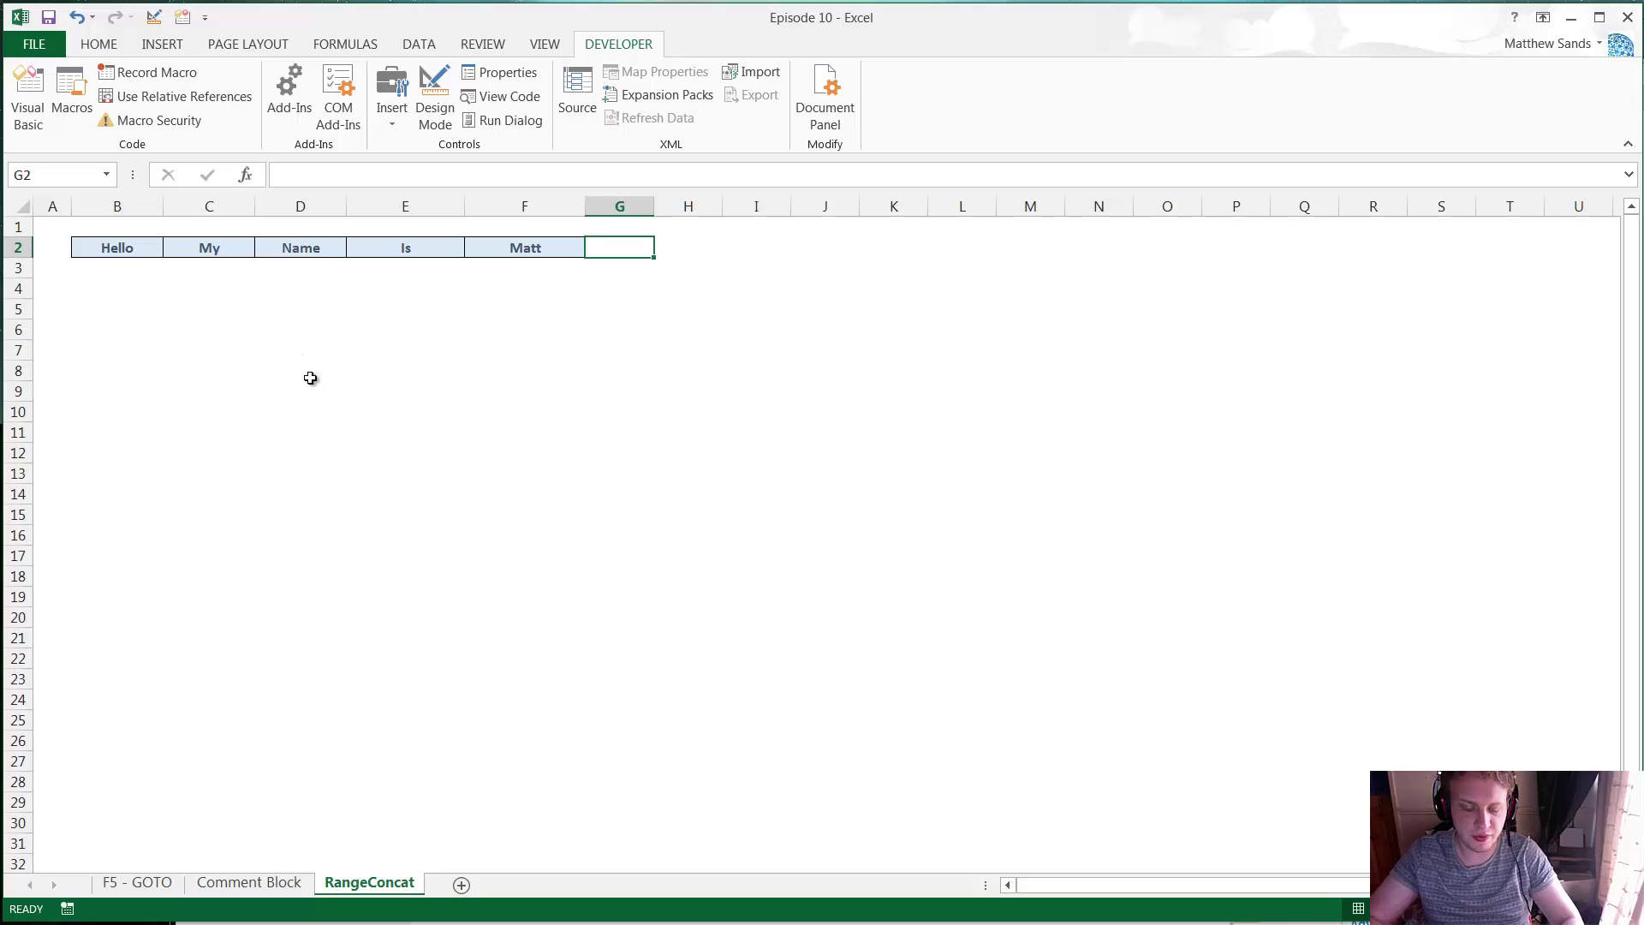
{"action": "type", "text": "=con"}
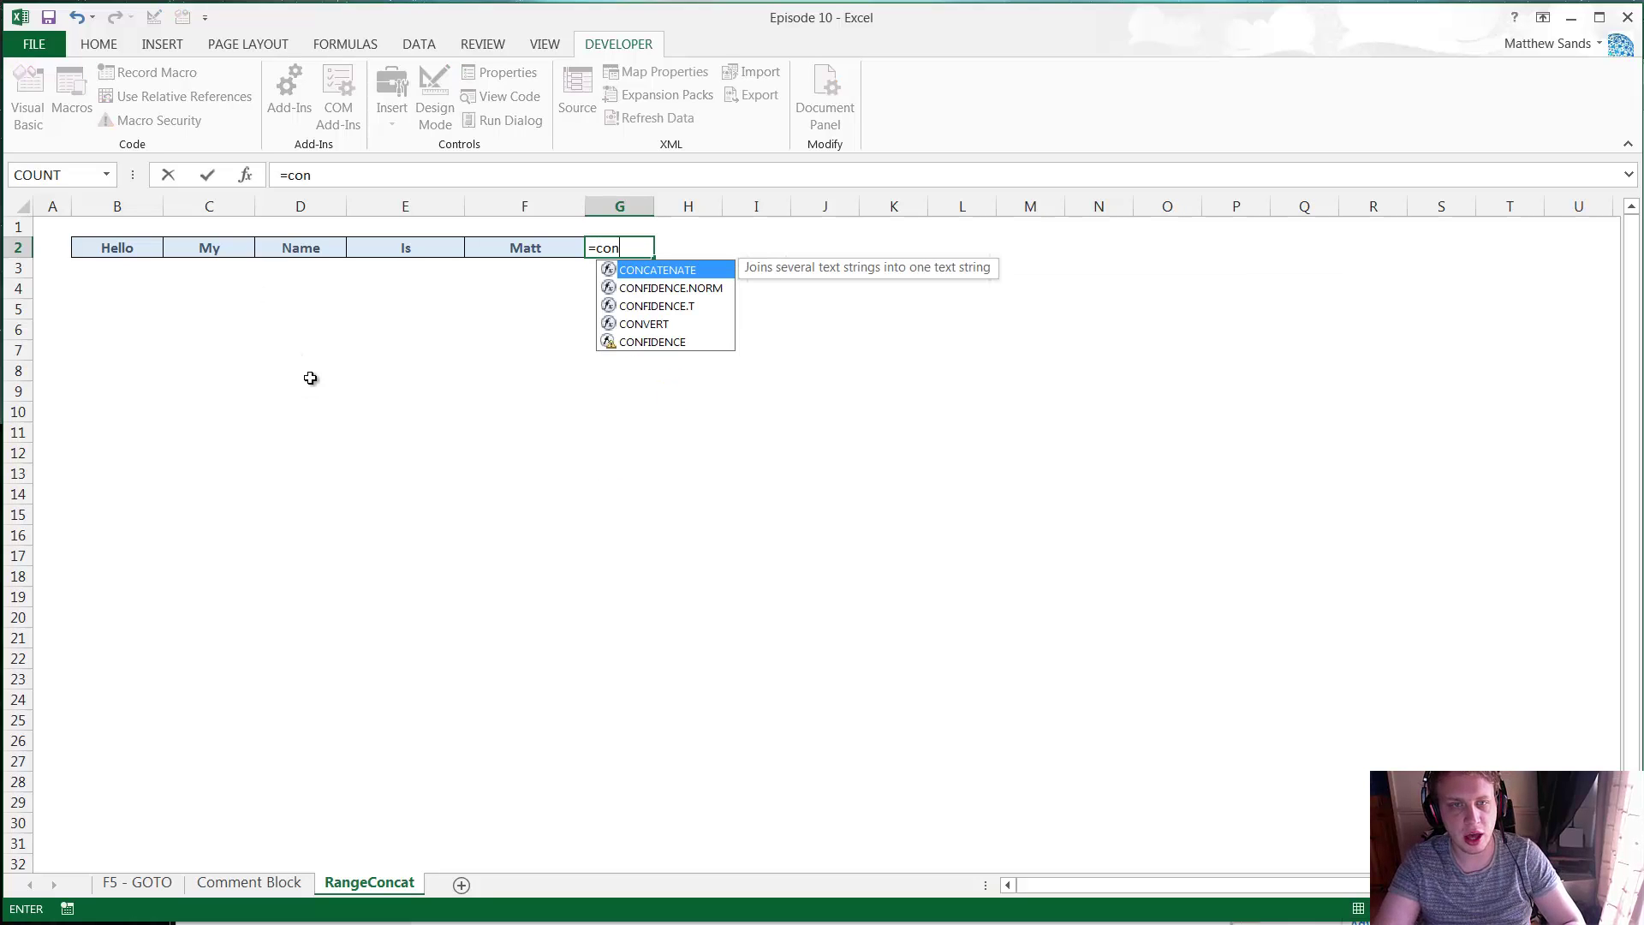
{"action": "double_click", "coordinate": [678, 271]}
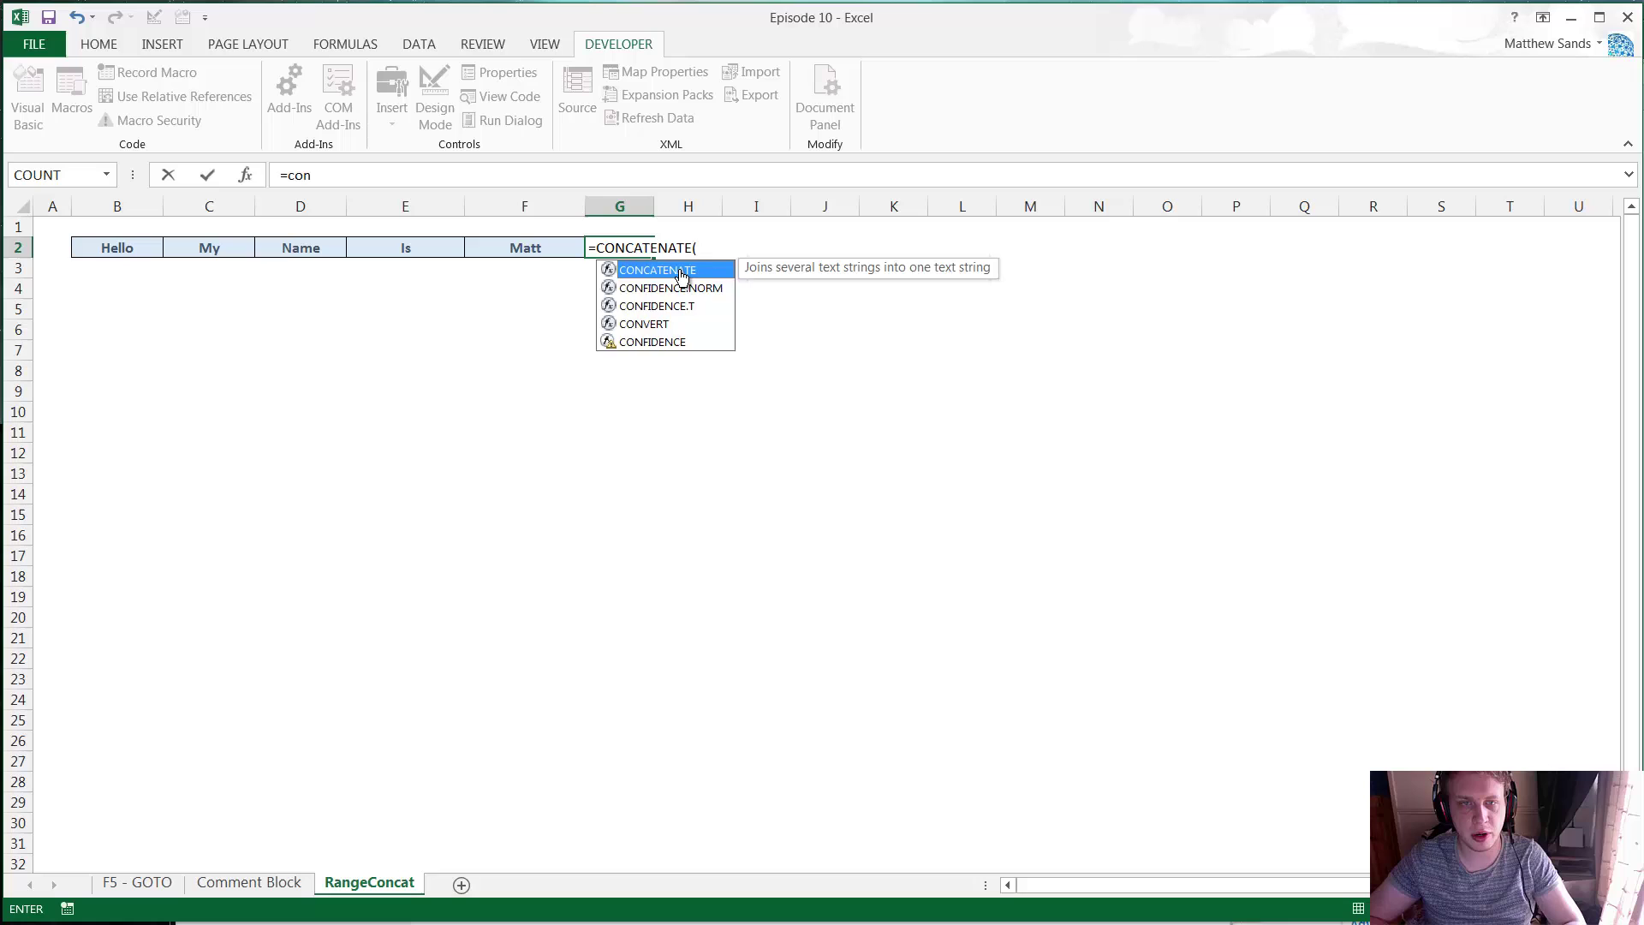
{"action": "type", "text": "("}
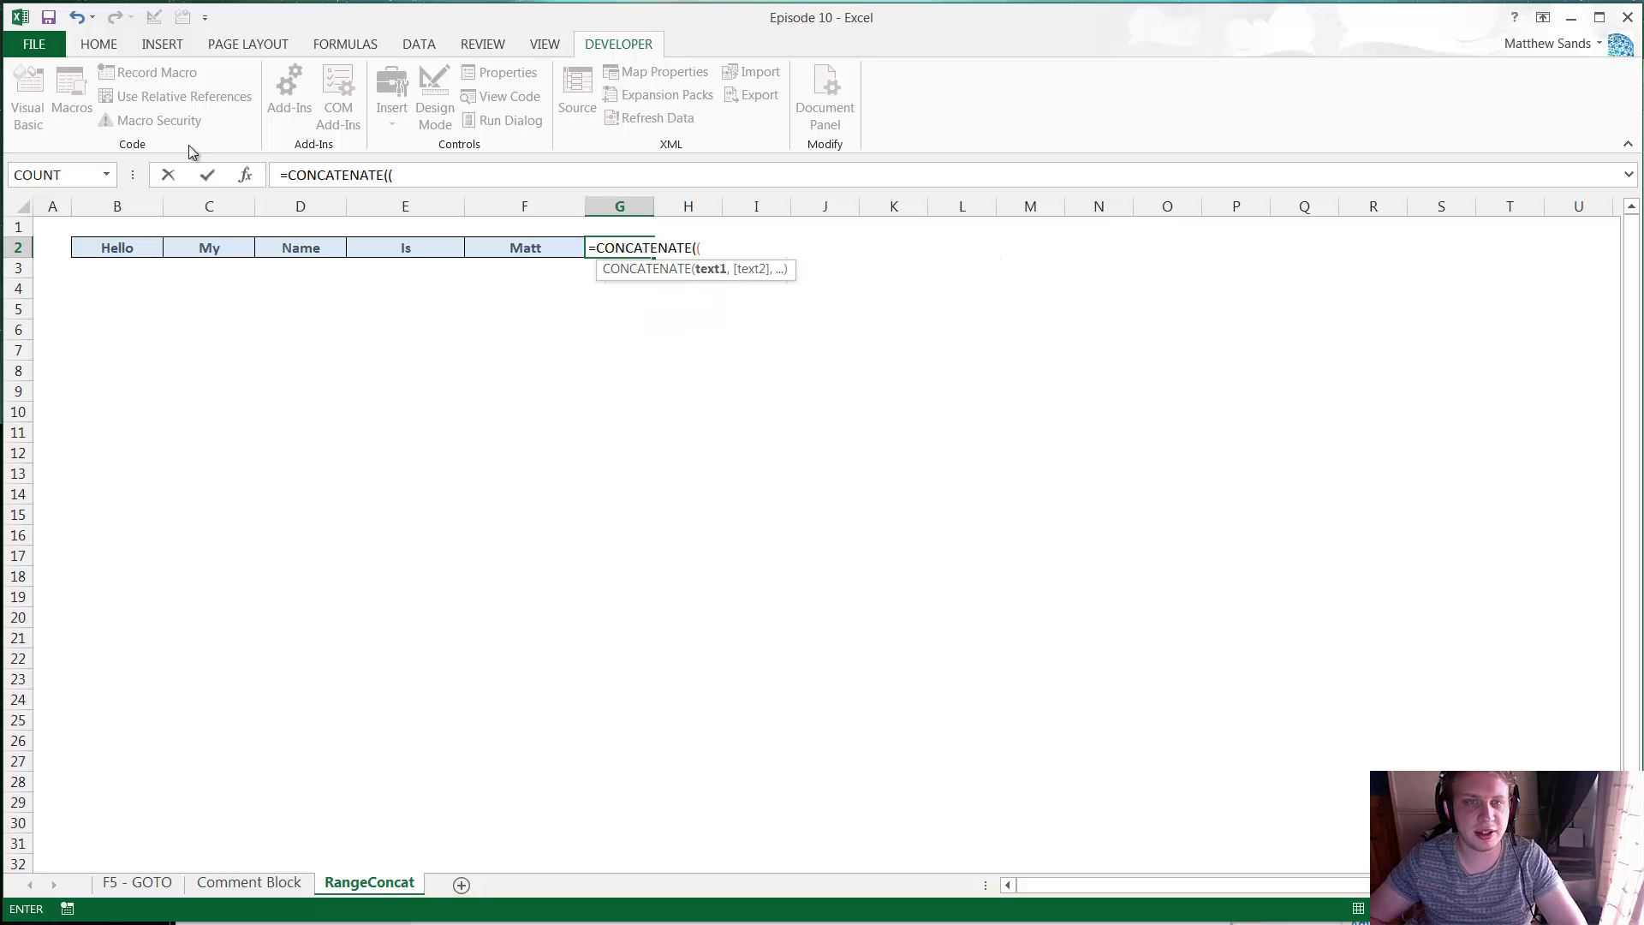
{"action": "left_click", "coordinate": [154, 246]}
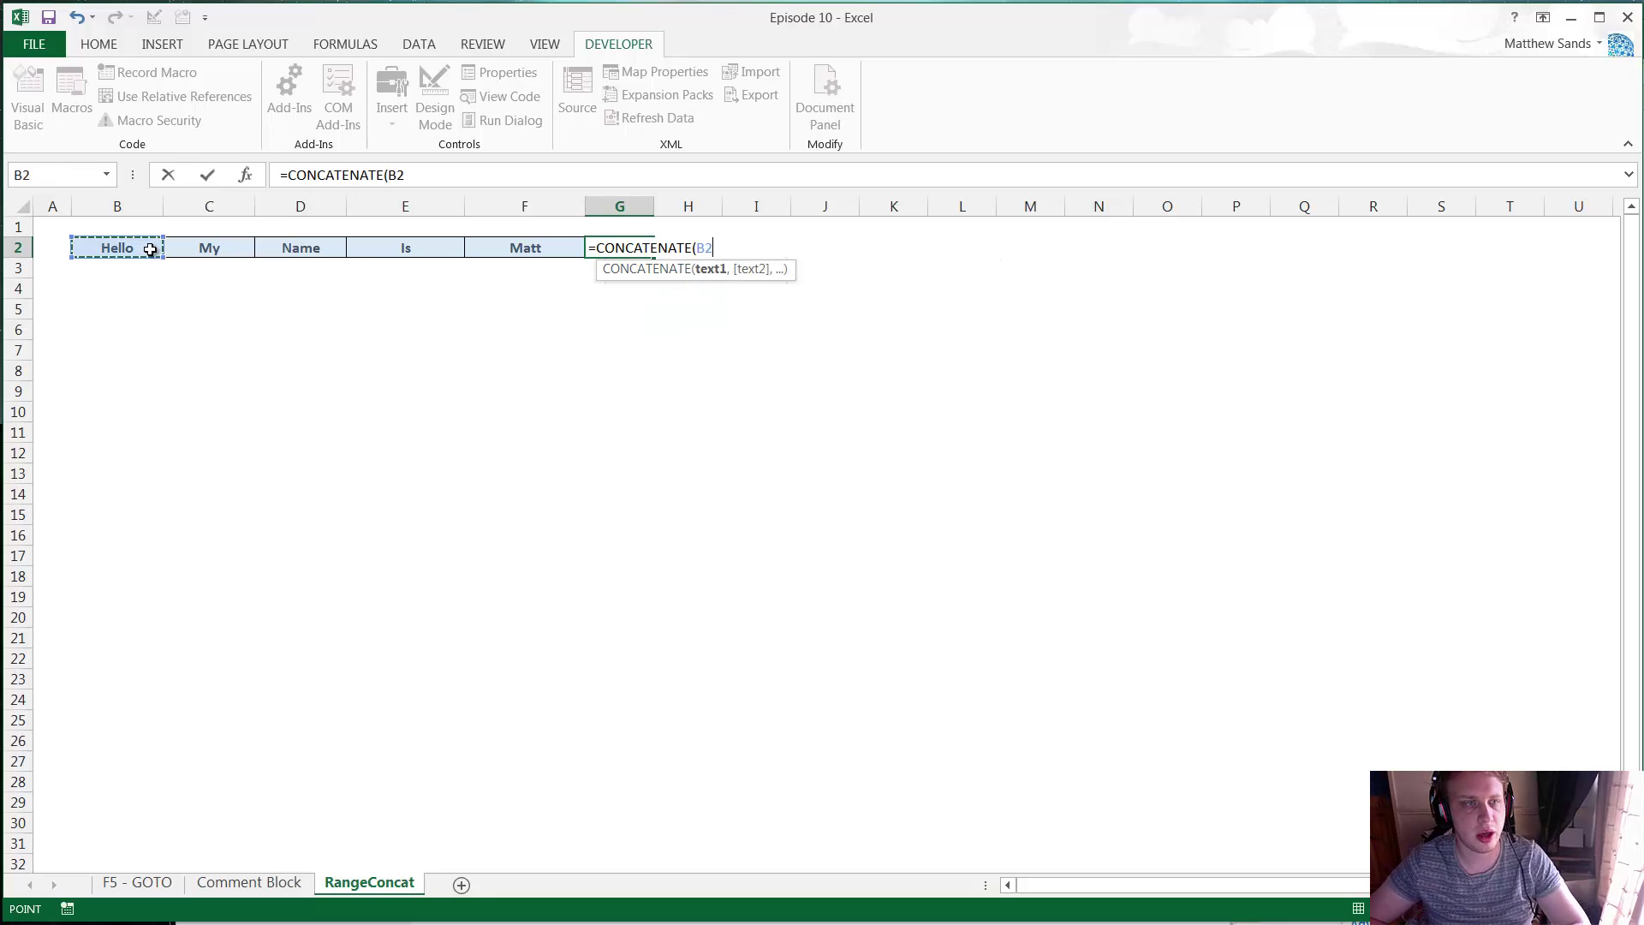
{"action": "type", "text": ","}
{"action": "left_click", "coordinate": [240, 249]}
{"action": "type", "text": ","}
{"action": "left_click", "coordinate": [286, 245]}
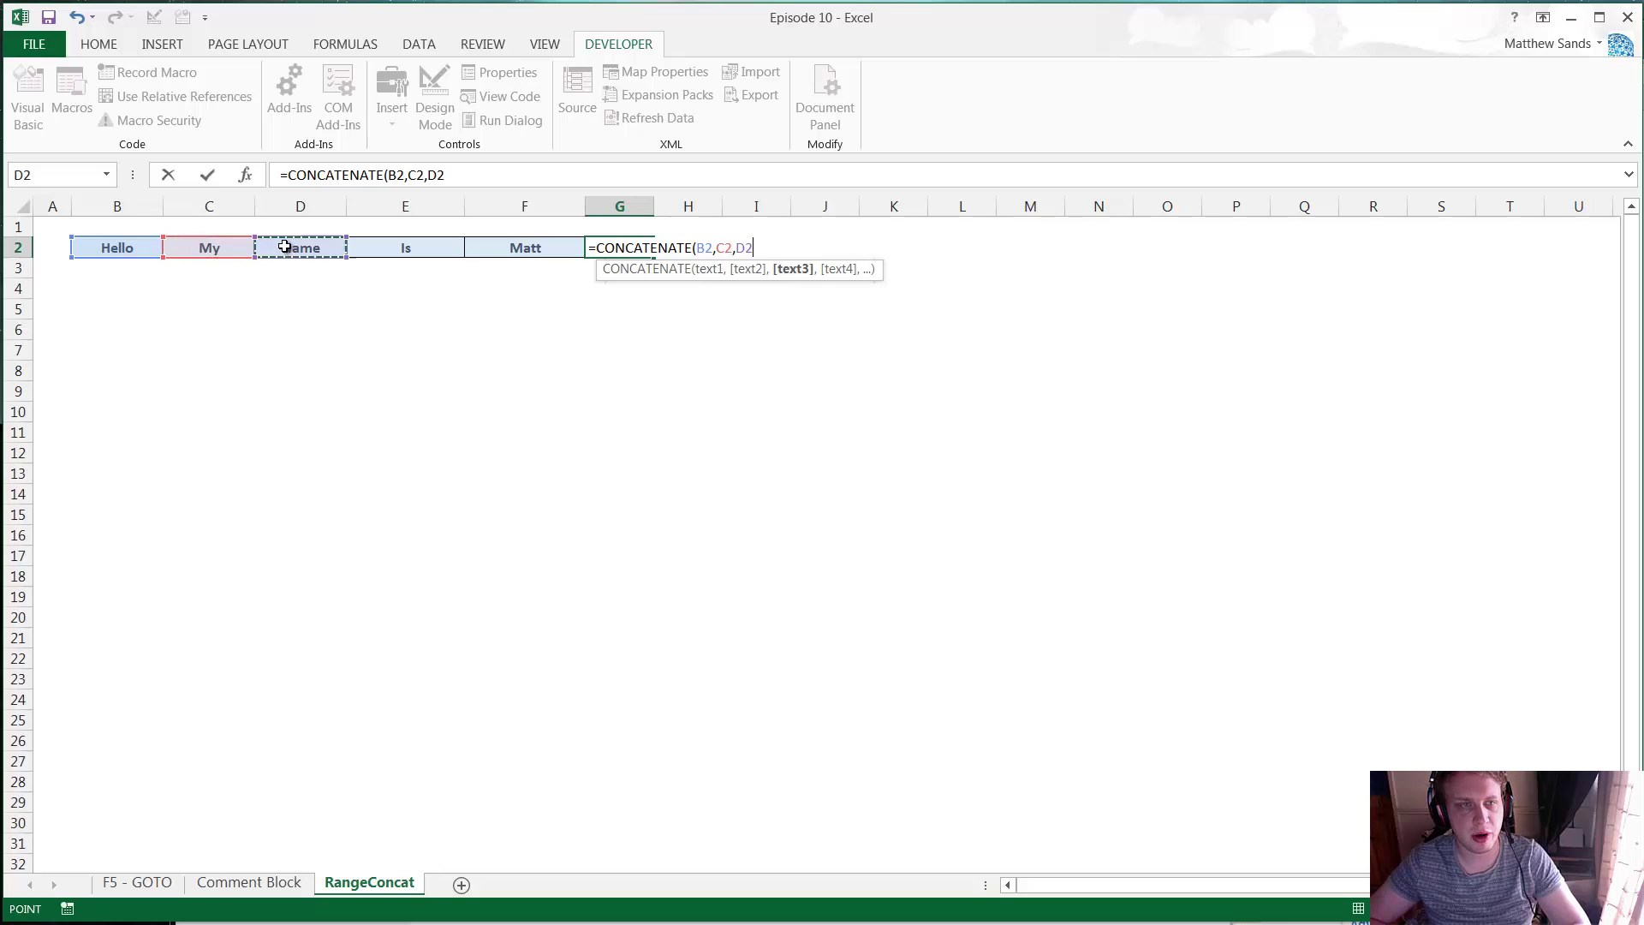
{"action": "type", "text": ","}
{"action": "left_click", "coordinate": [408, 249]}
{"action": "type", "text": ","}
{"action": "left_click", "coordinate": [546, 251]}
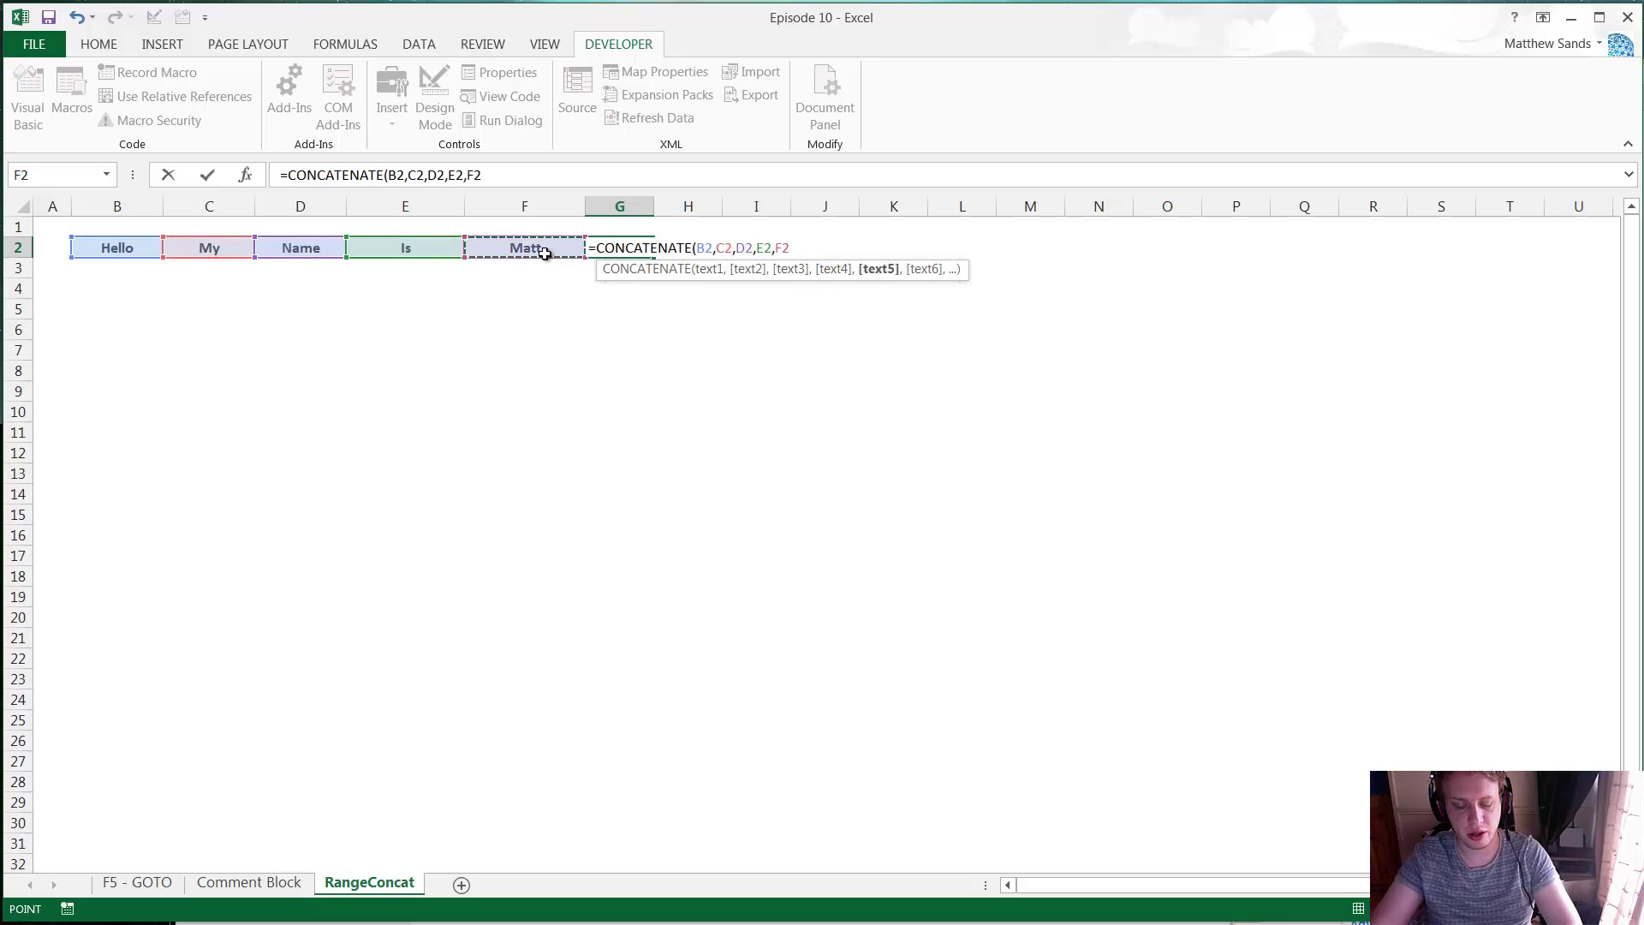
{"action": "type", "text": ")"}
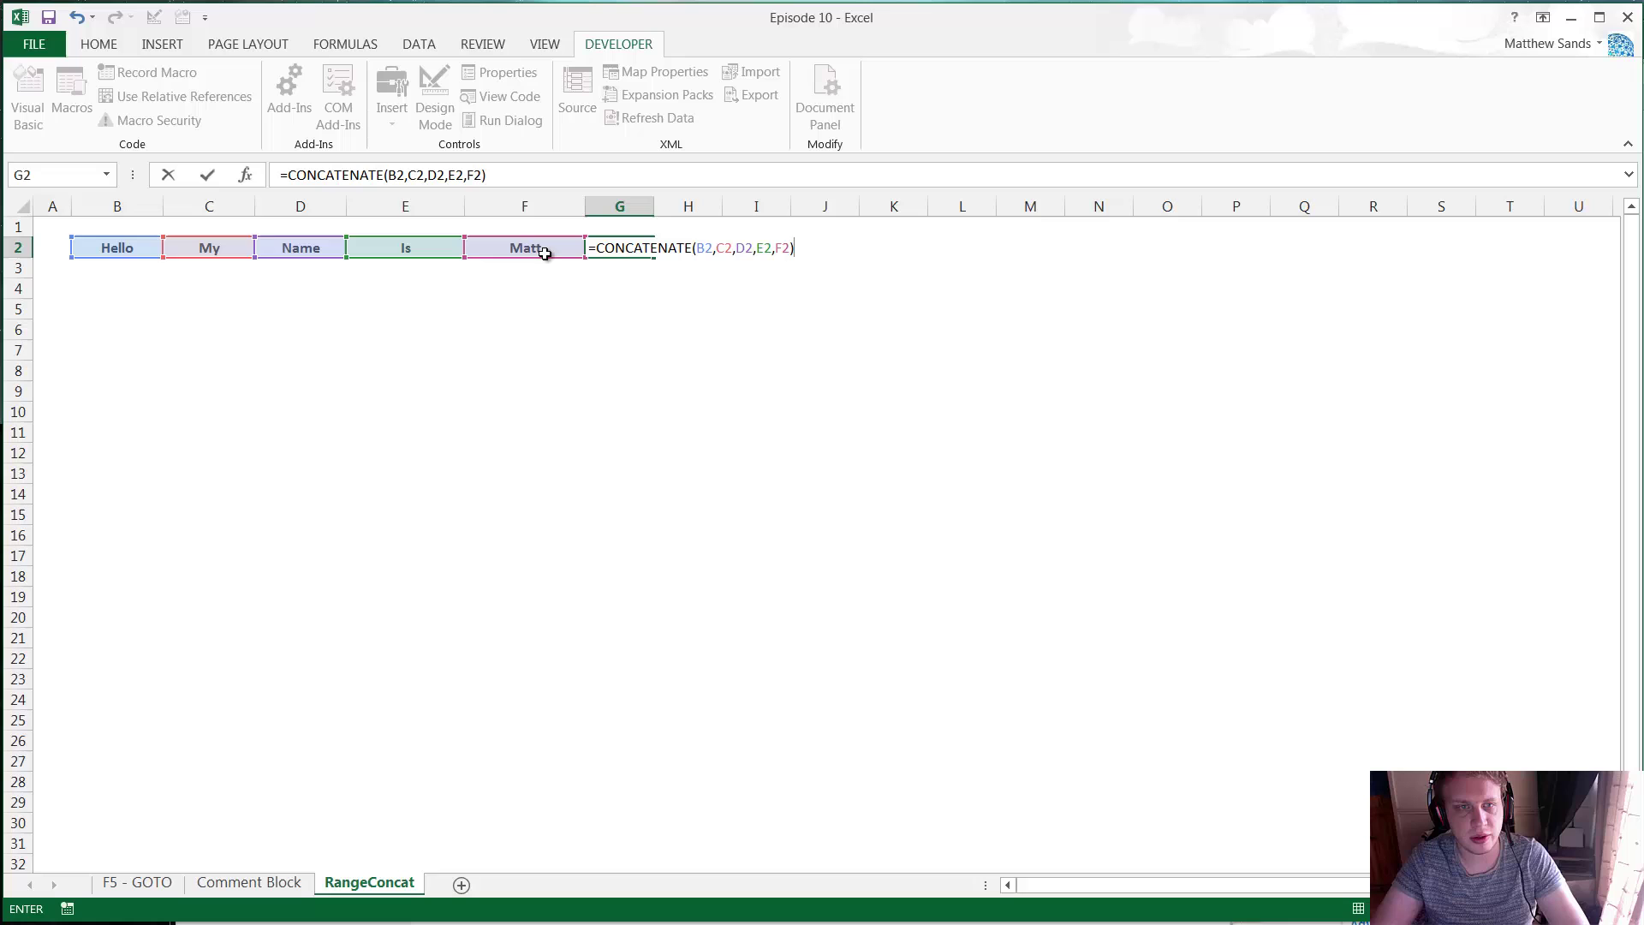
{"action": "key", "text": "Return"}
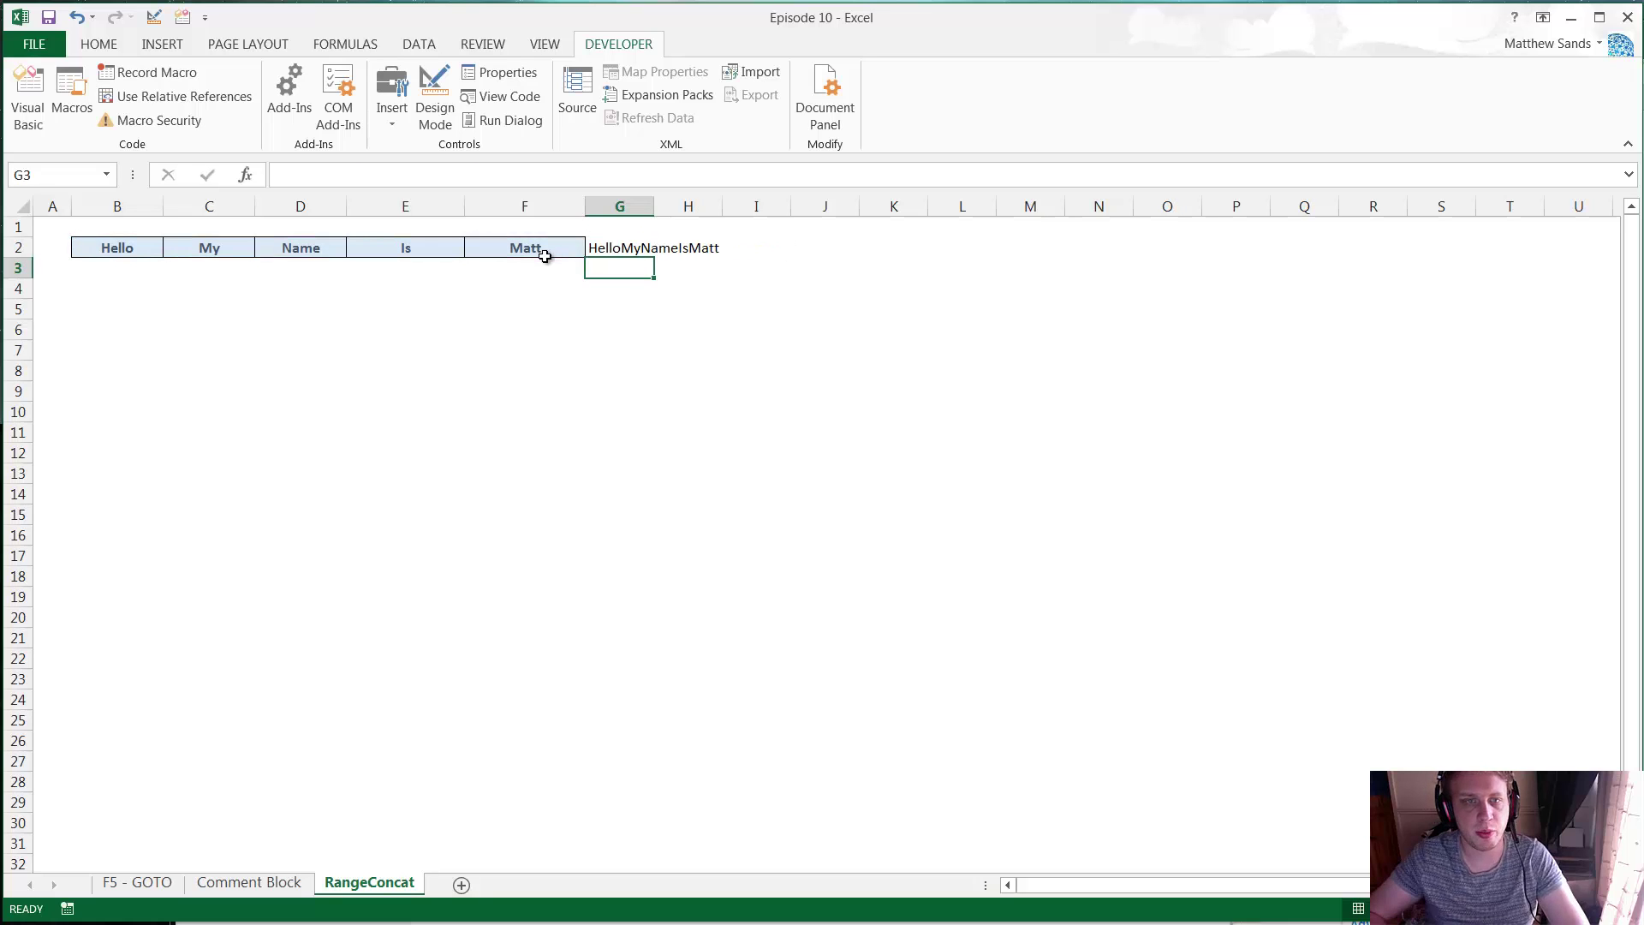
{"action": "left_click", "coordinate": [624, 246]}
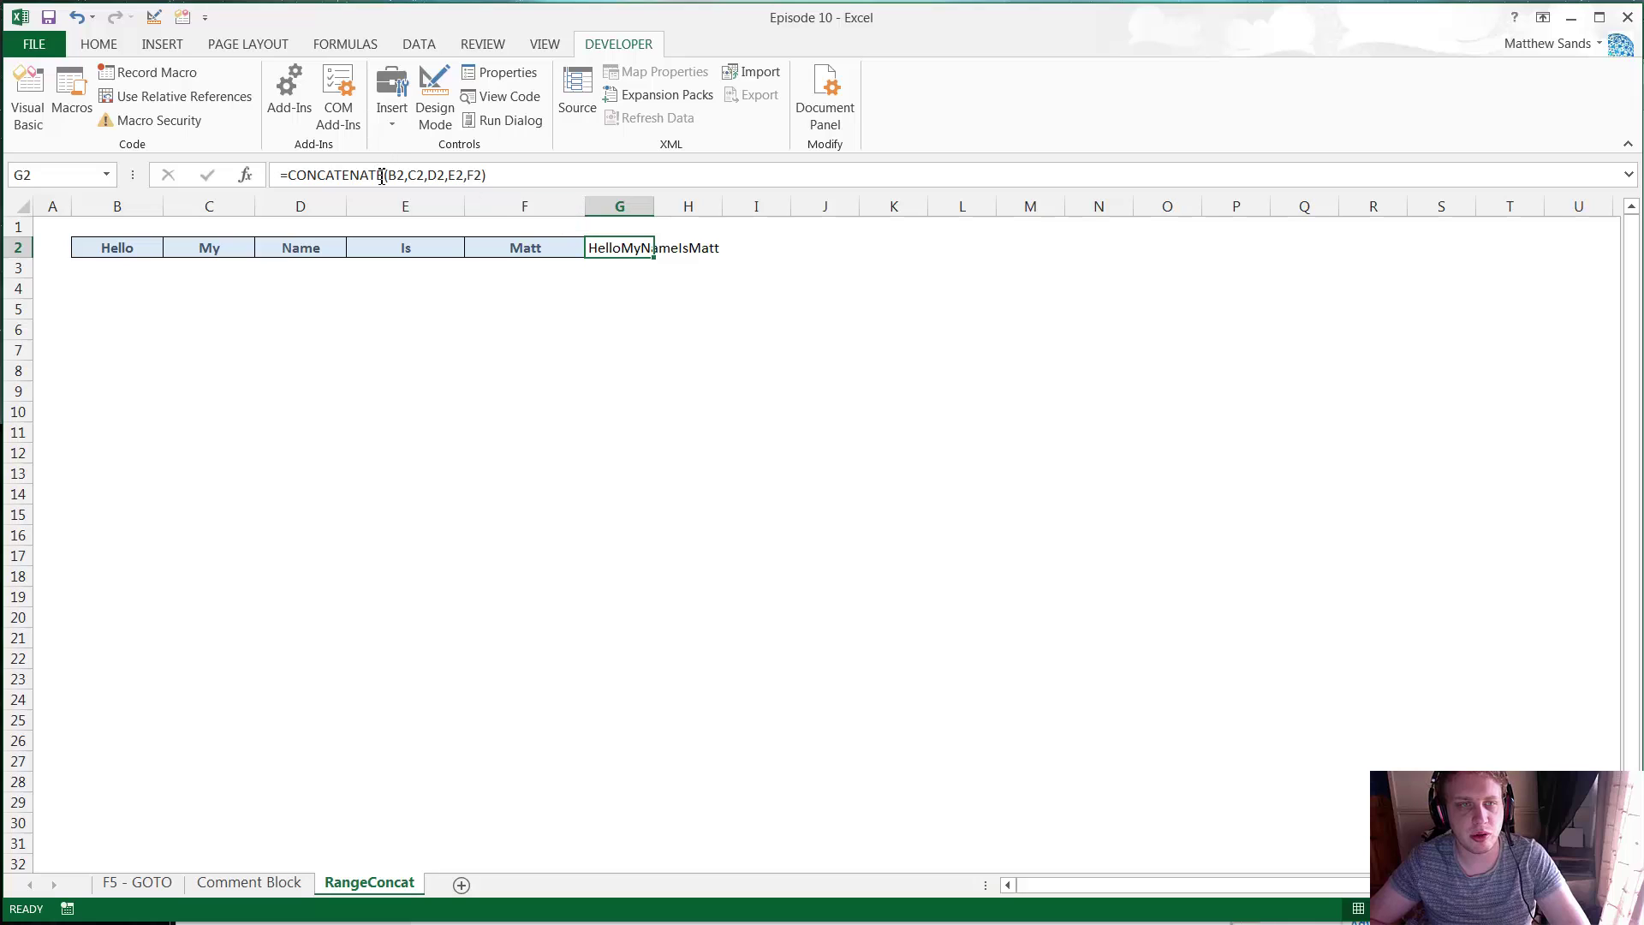
{"action": "left_click", "coordinate": [485, 175]}
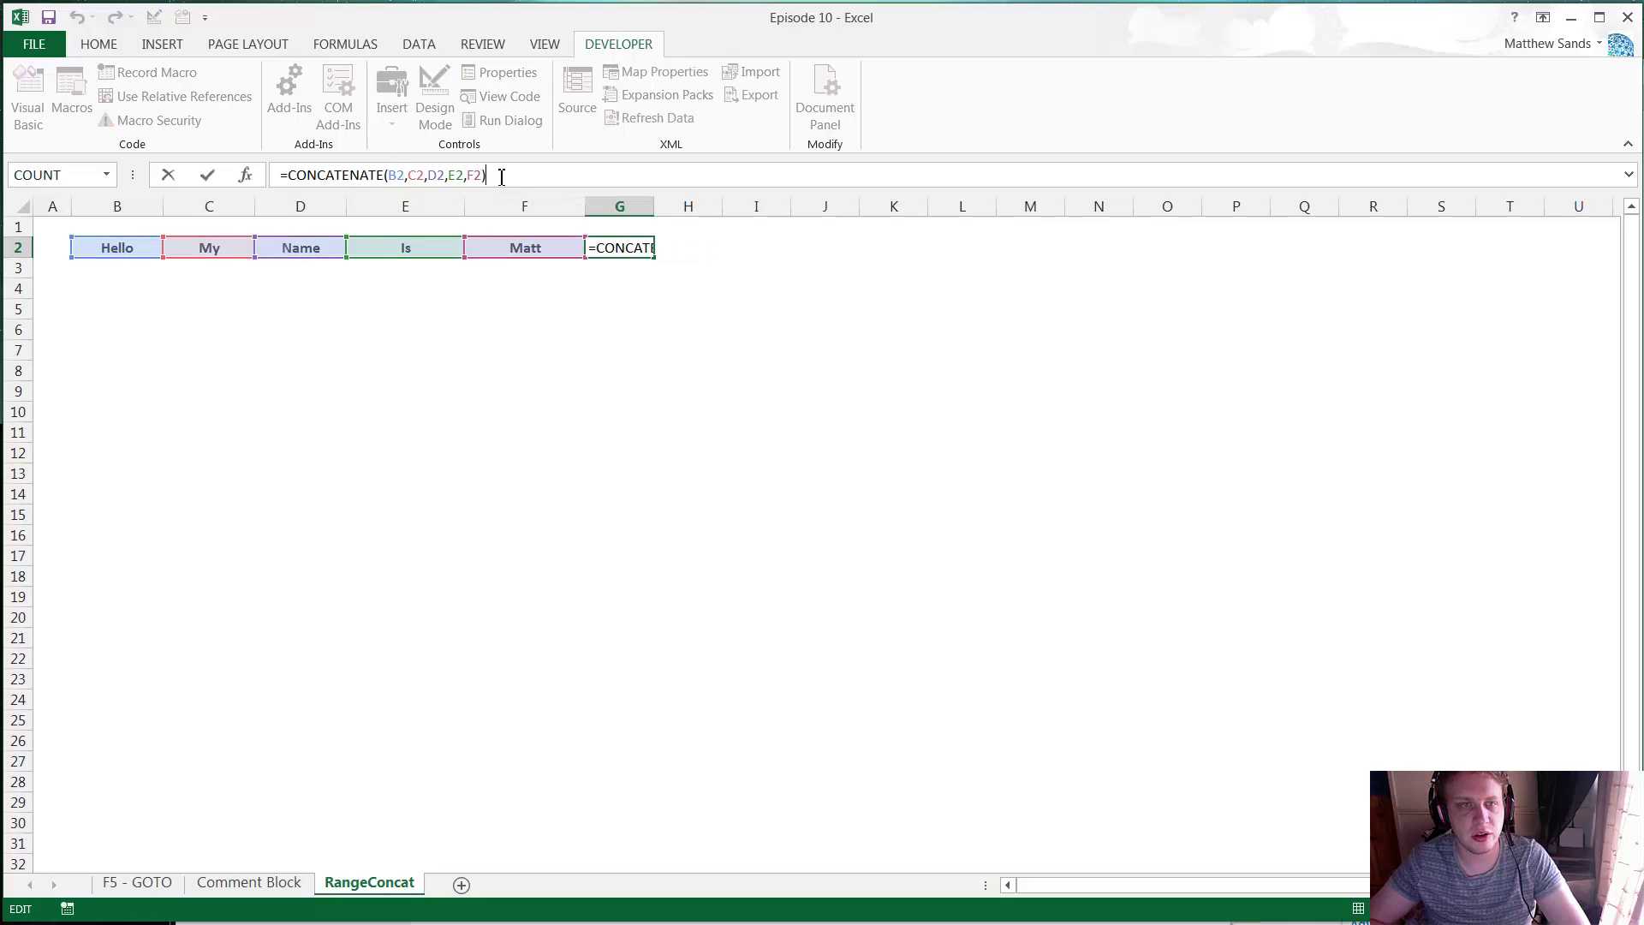
{"action": "key", "text": "Escape"}
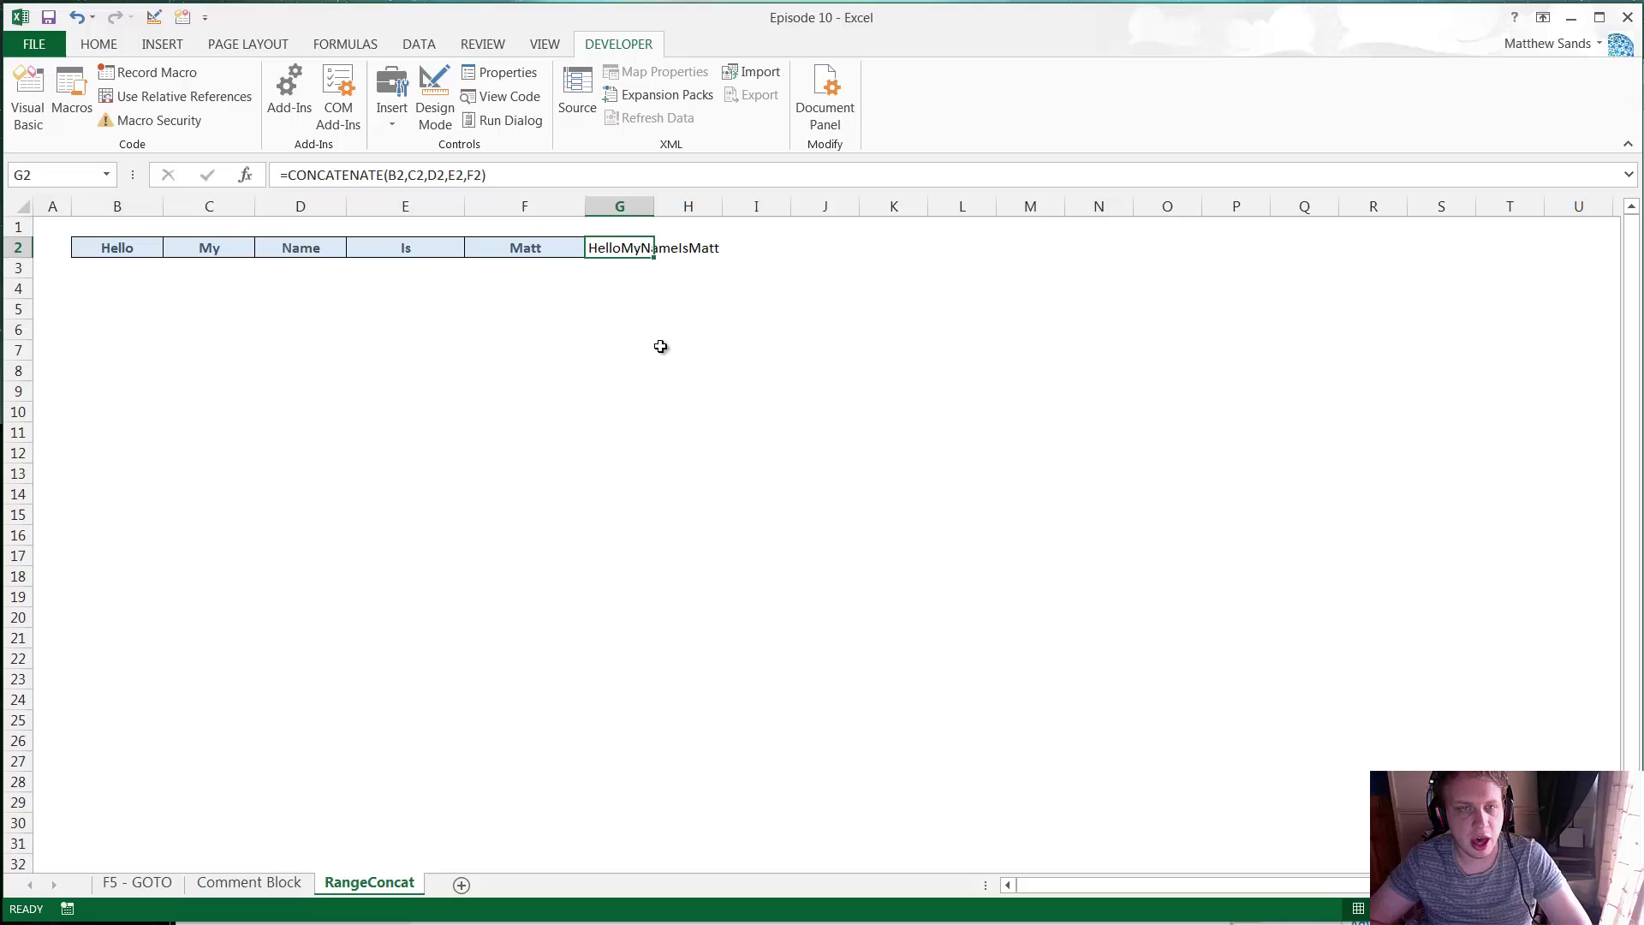
{"action": "key", "text": "Delete"}
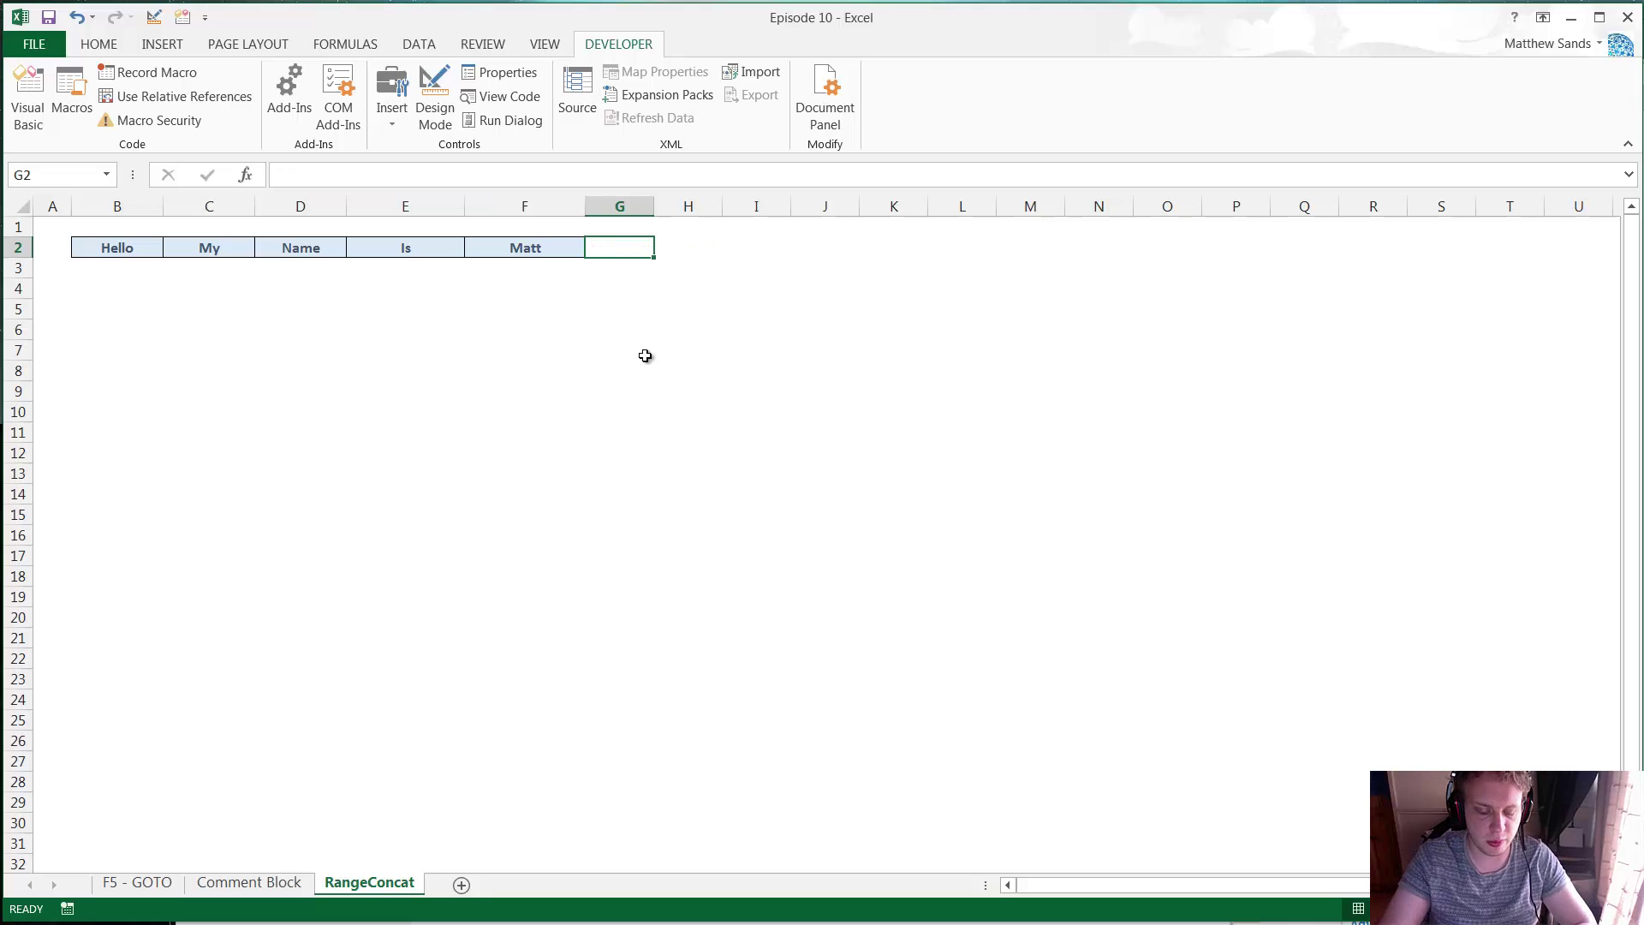
Step: Enter =rangeConcat(B2:F2) in G2
{"action": "type", "text": "=range"}
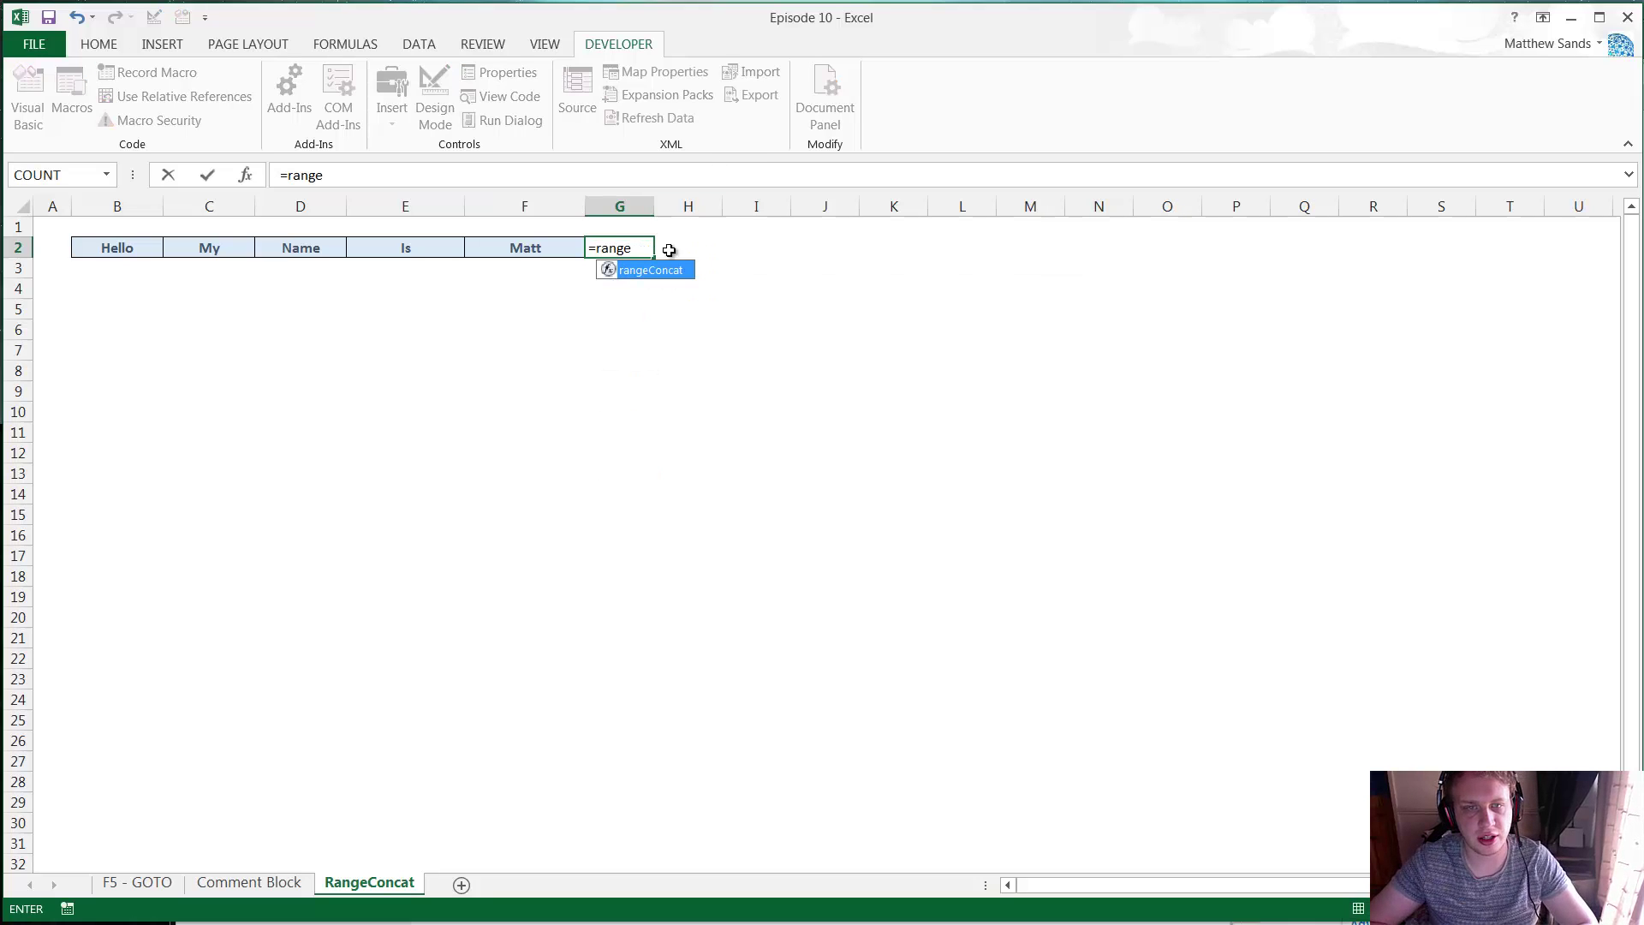
{"action": "double_click", "coordinate": [653, 272]}
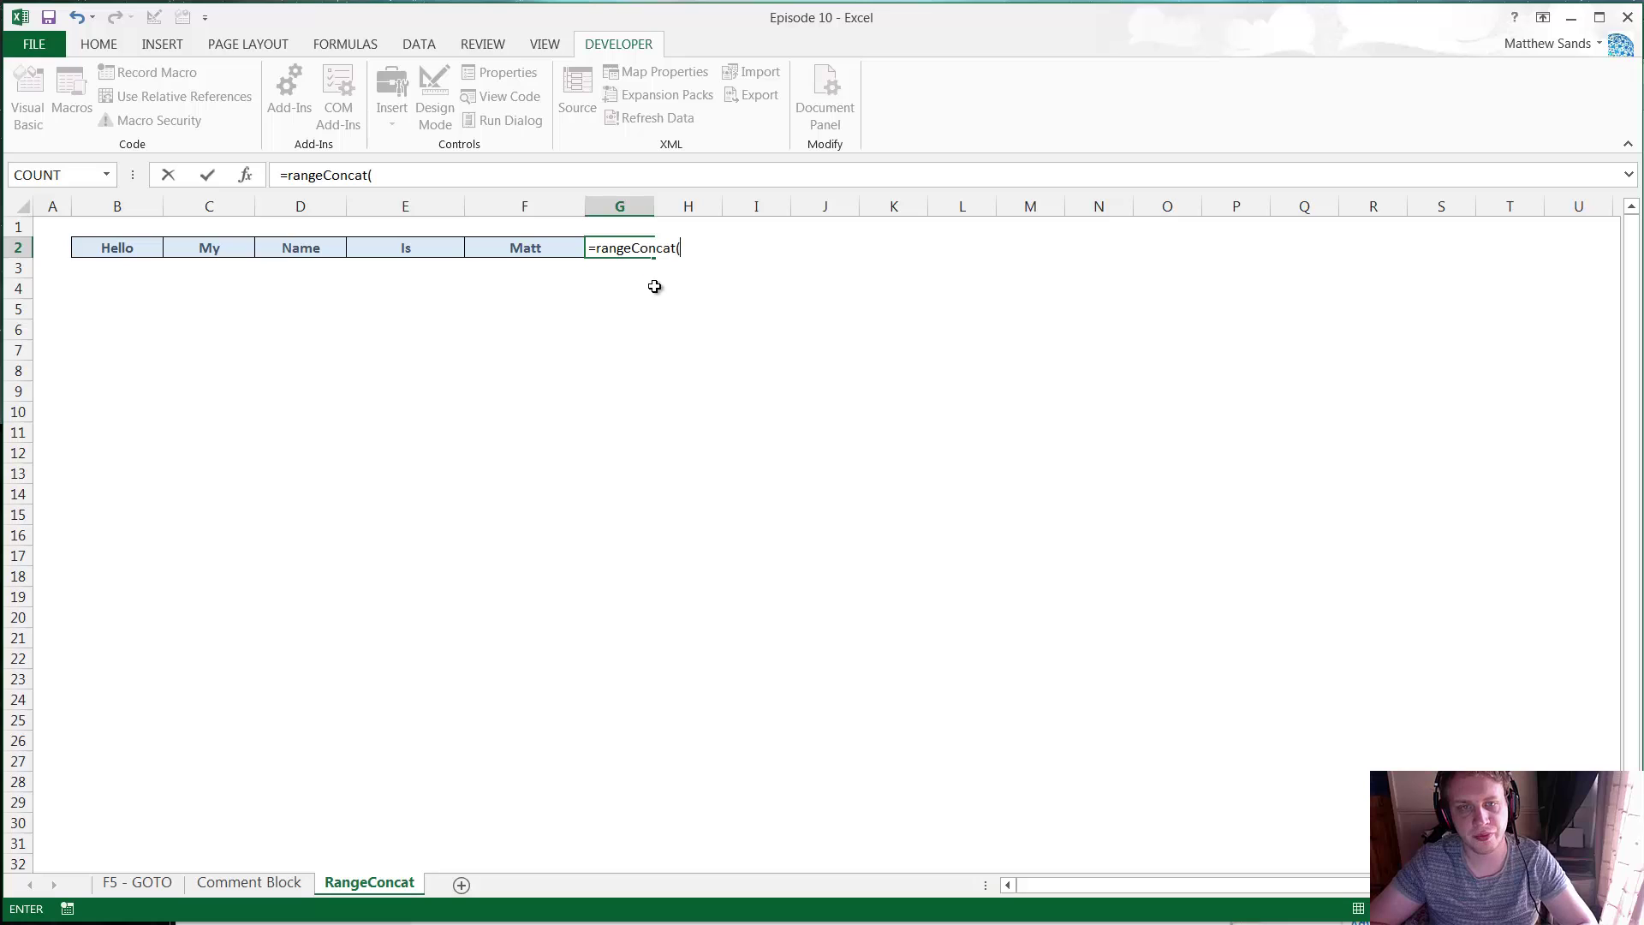
{"action": "left_click", "coordinate": [423, 179]}
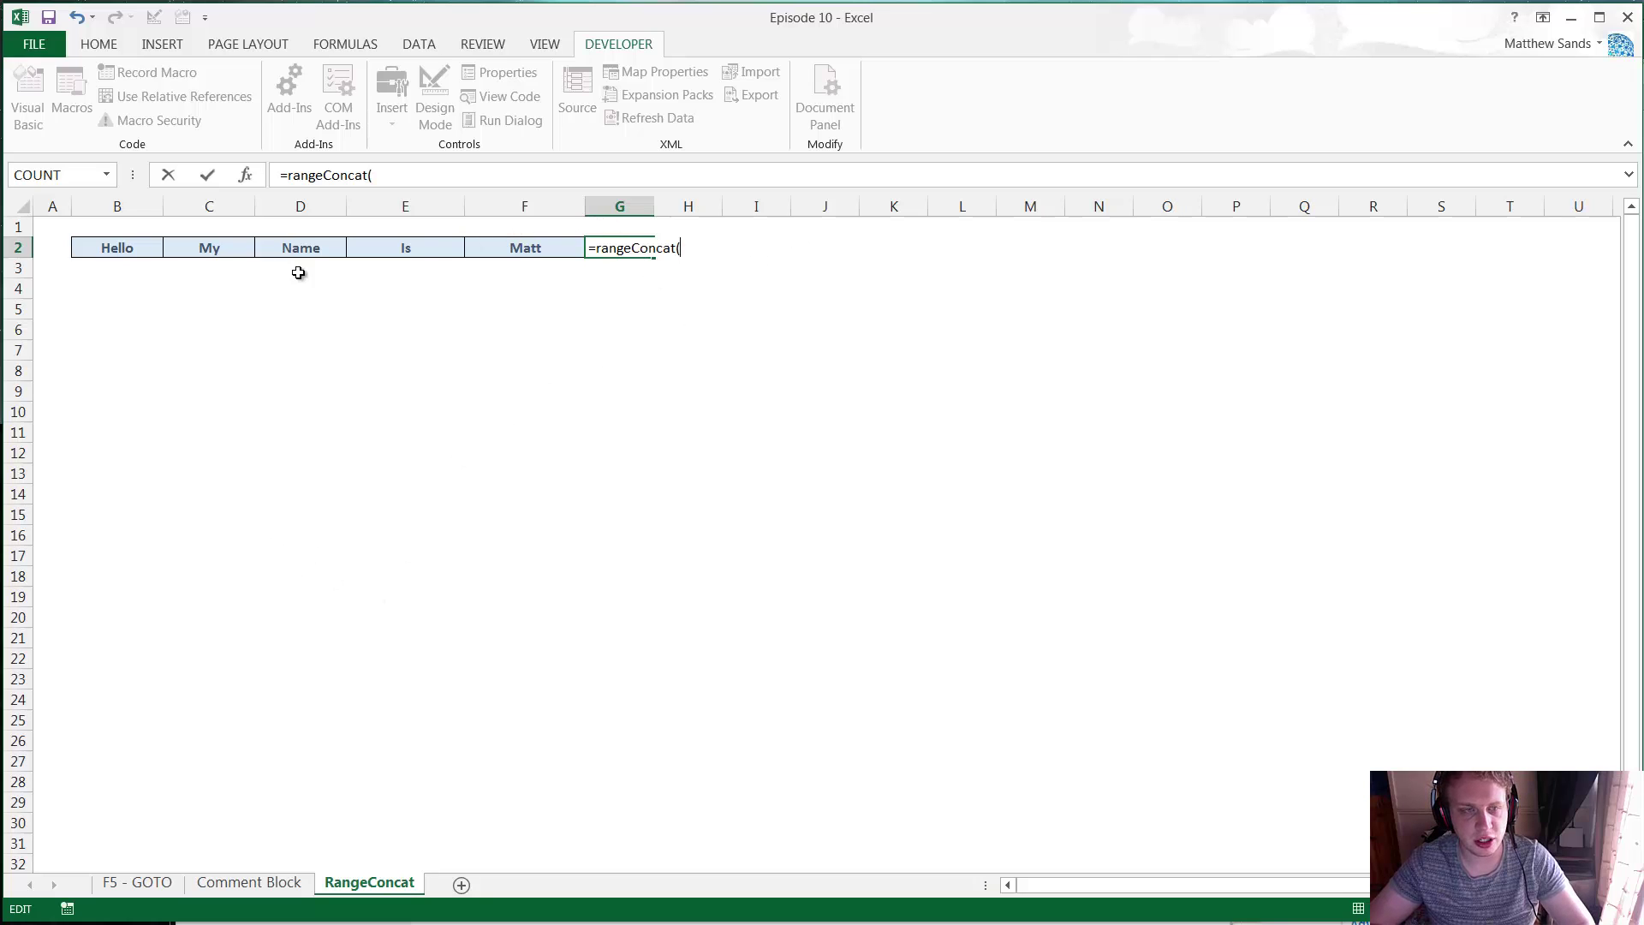
{"action": "mouse_move", "coordinate": [517, 250]}
{"action": "left_mouse_down"}
{"action": "mouse_move", "coordinate": [110, 245]}
{"action": "mouse_move", "coordinate": [507, 243]}
{"action": "left_mouse_up"}
{"action": "left_click", "coordinate": [147, 244]}
{"action": "left_click", "coordinate": [413, 175]}
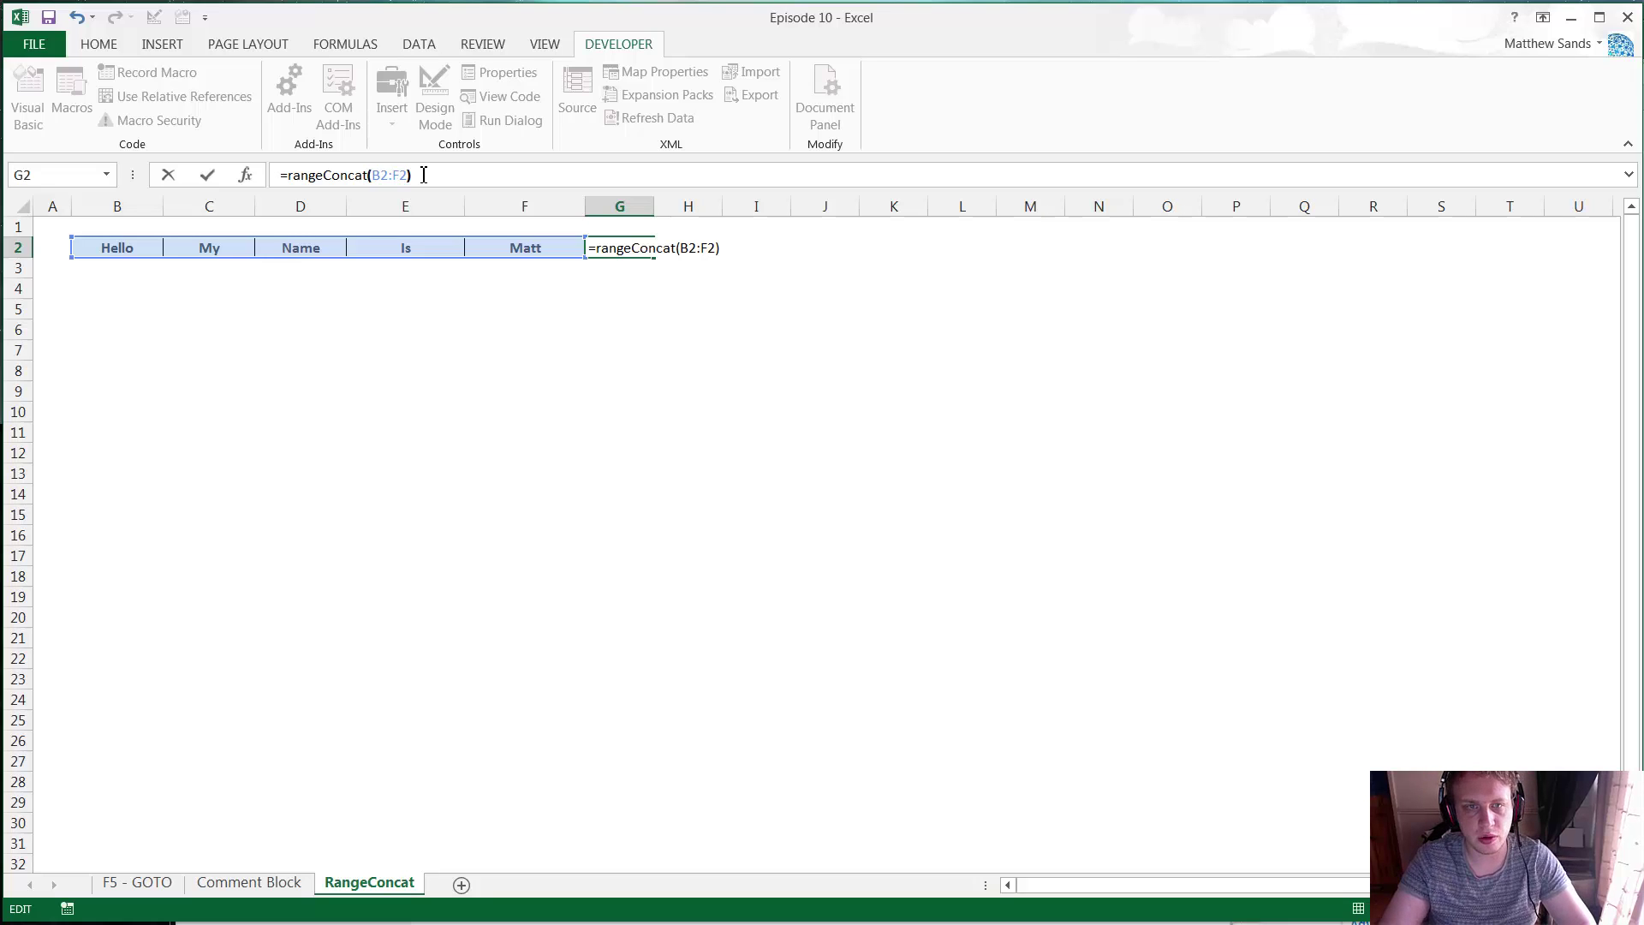
{"action": "type", "text": ")"}
{"action": "key", "text": "Return"}
Step: Review G2's formula and its joined result HelloMyNameIsMatt against B2:F2
{"action": "left_click", "coordinate": [631, 247]}
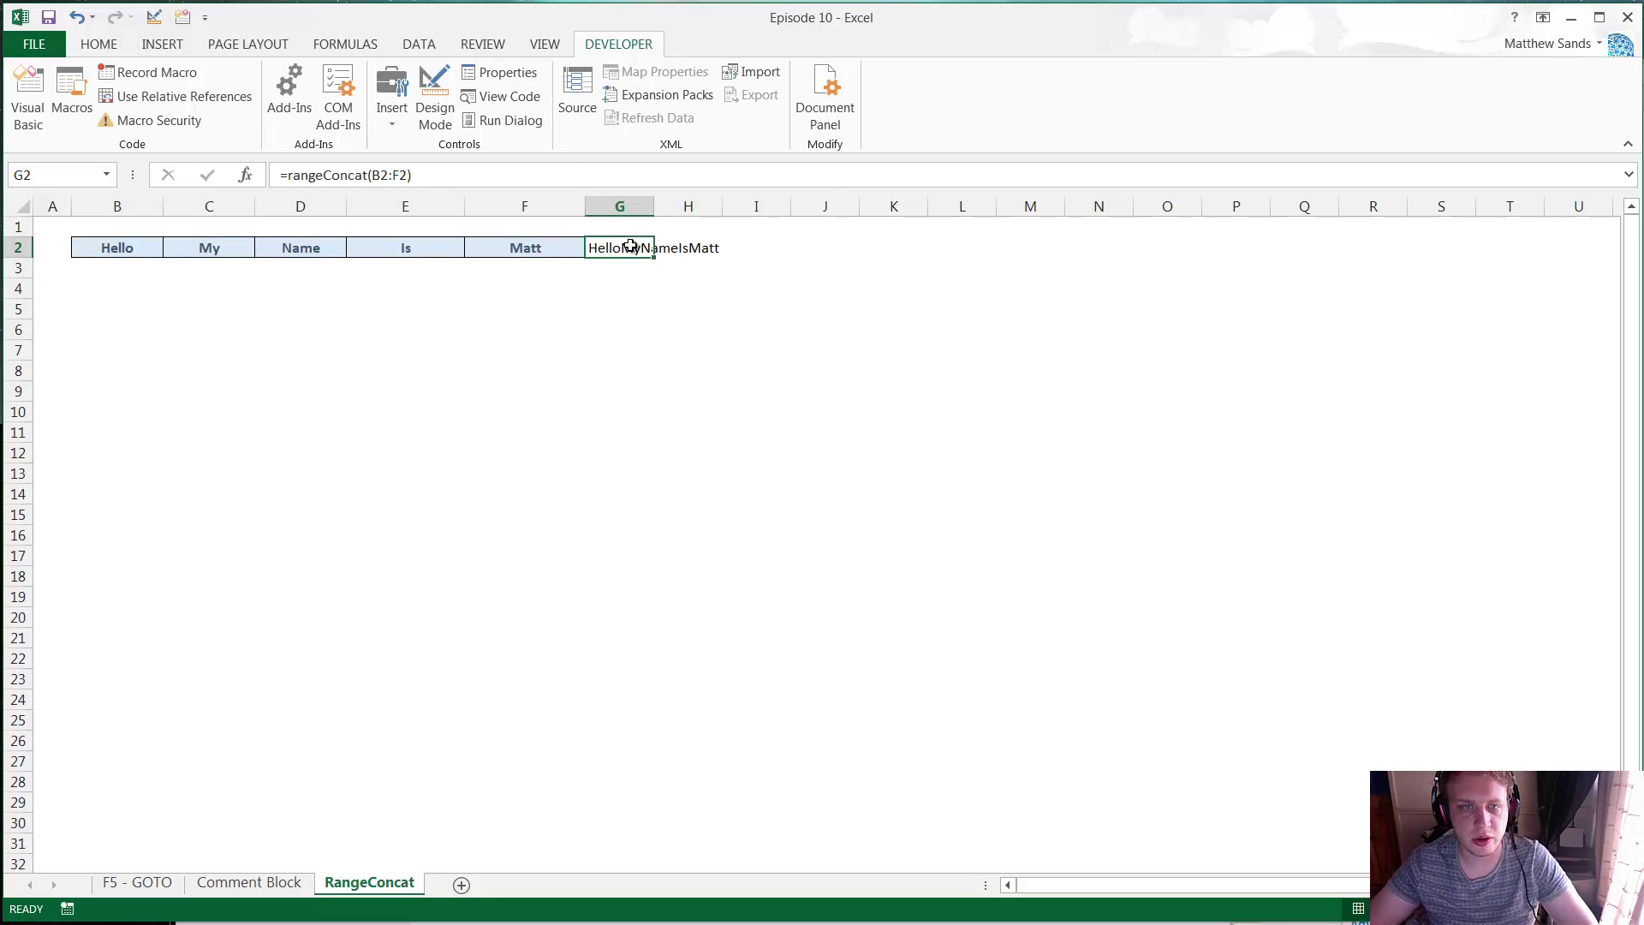
{"action": "left_click", "coordinate": [642, 287]}
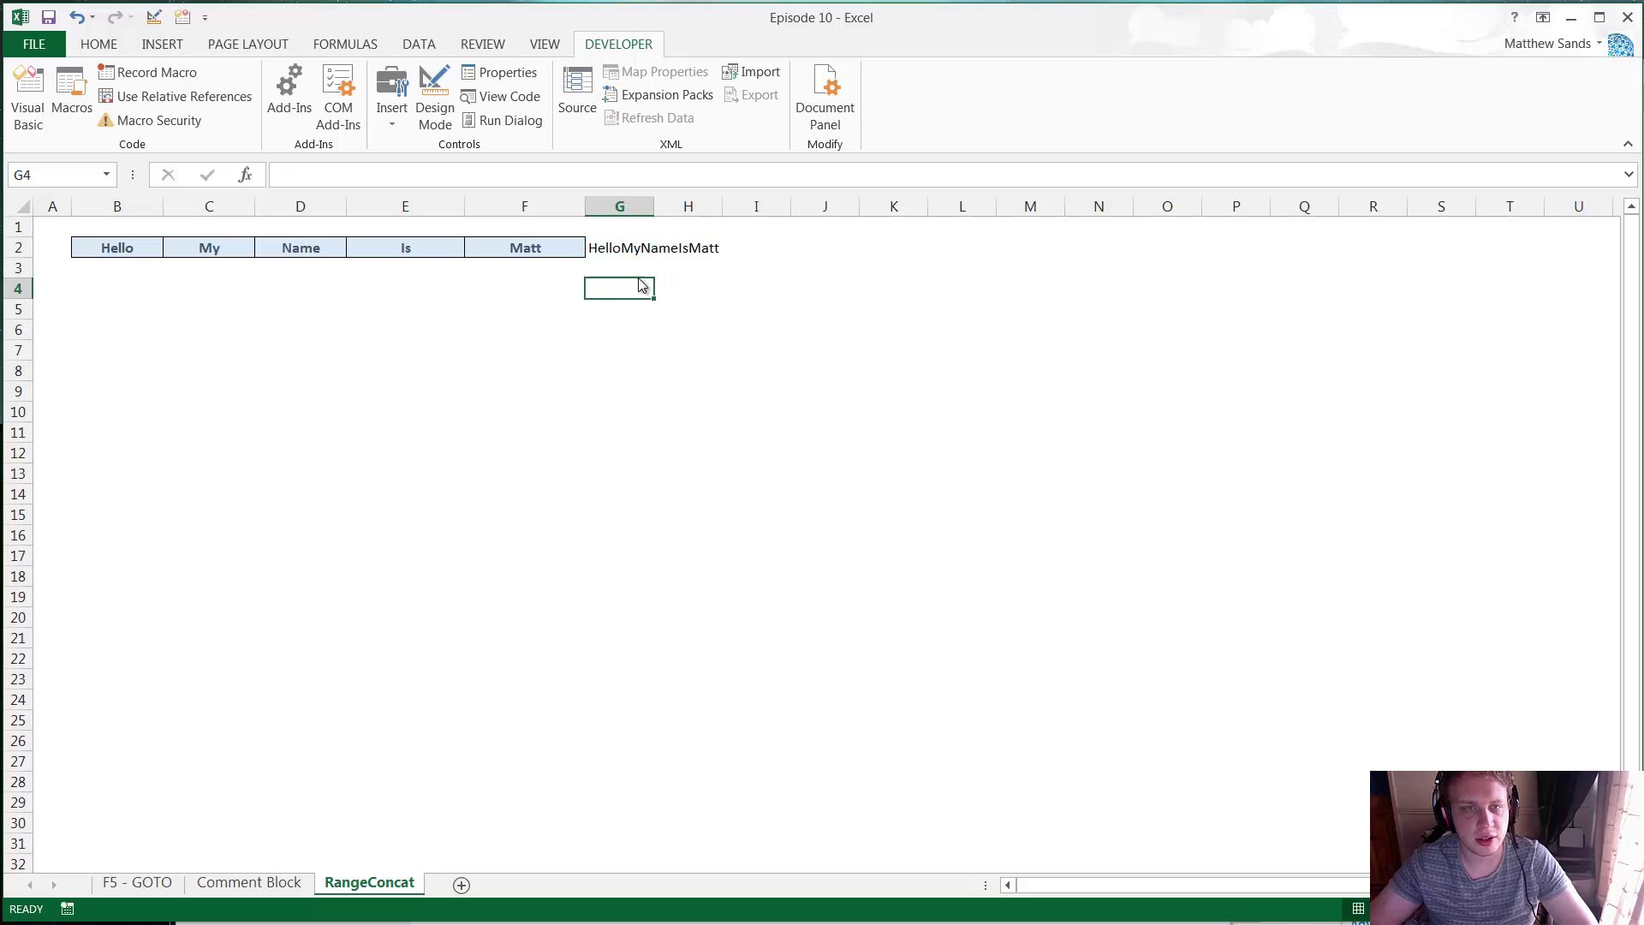
{"action": "left_click", "coordinate": [634, 267]}
{"action": "left_click", "coordinate": [633, 246]}
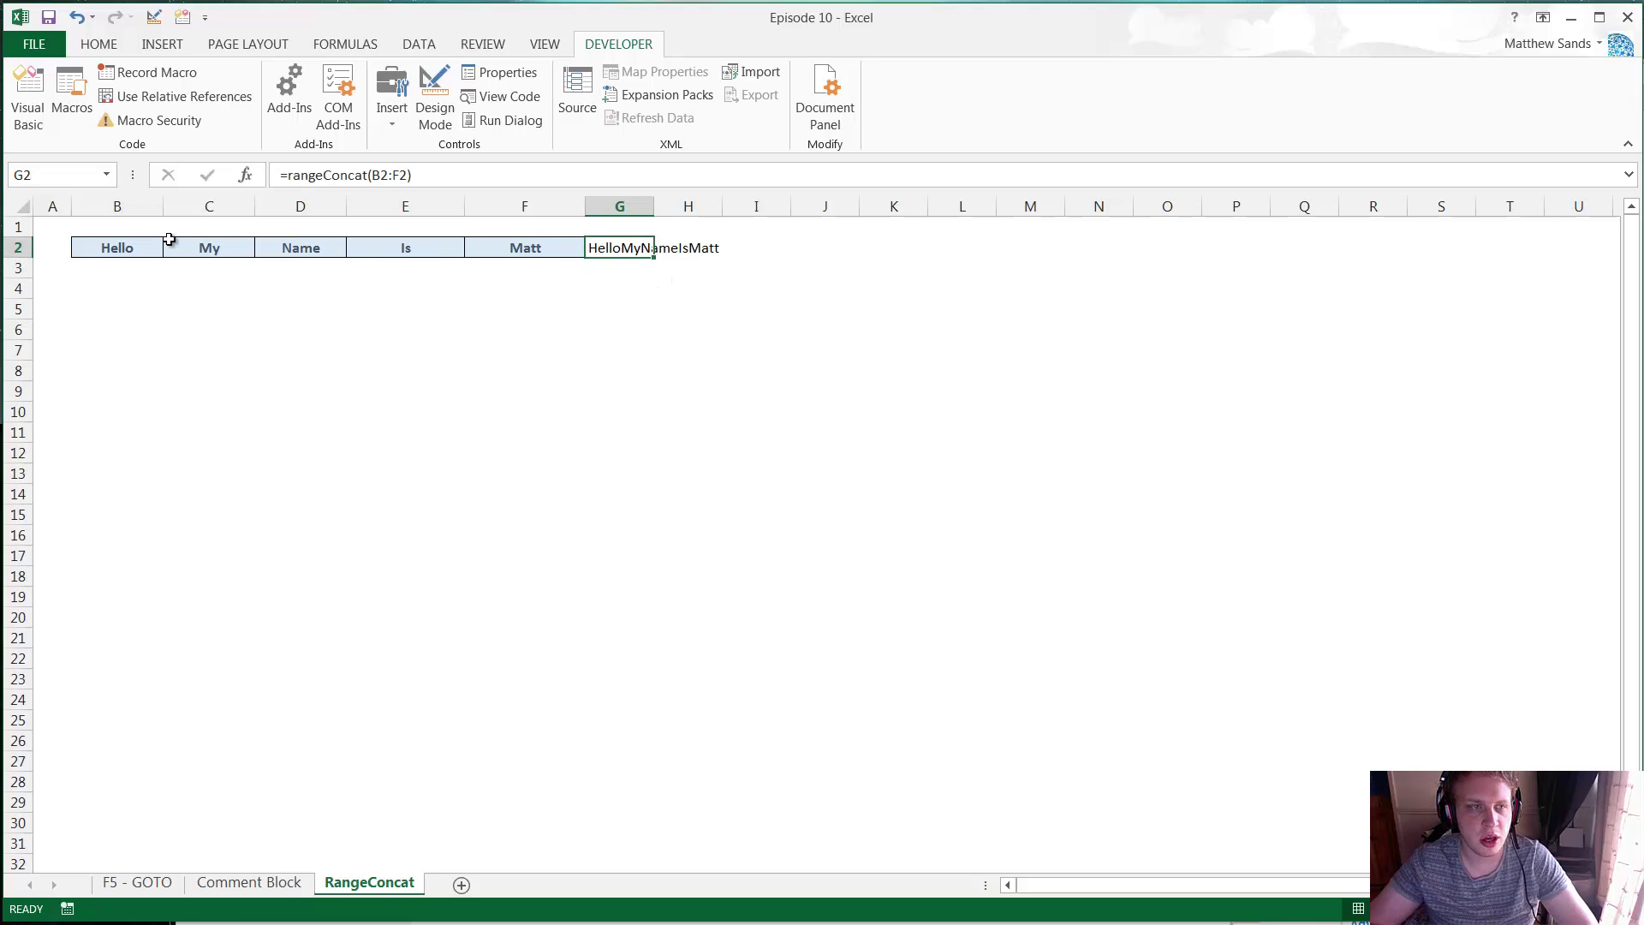
{"action": "left_click_drag", "start_coordinate": [129, 247], "coordinate": [558, 249]}
{"action": "left_click", "coordinate": [603, 250]}
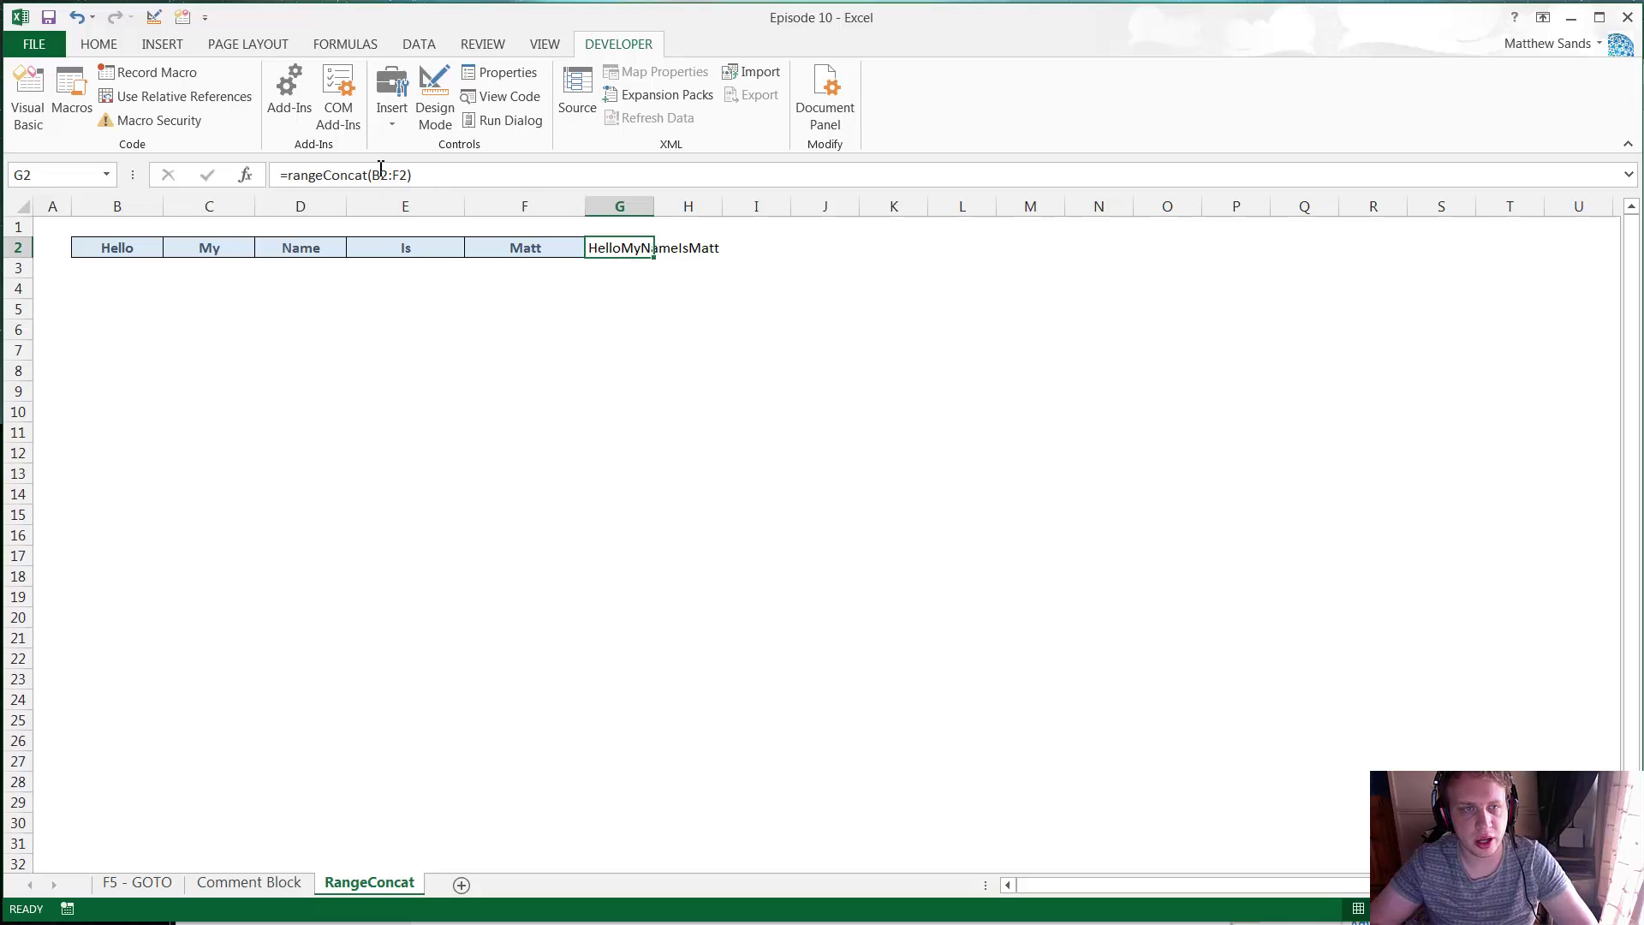
Step: Add a delimiter argument to G2's rangeConcat formula, first trying a comma
{"action": "left_click", "coordinate": [409, 175]}
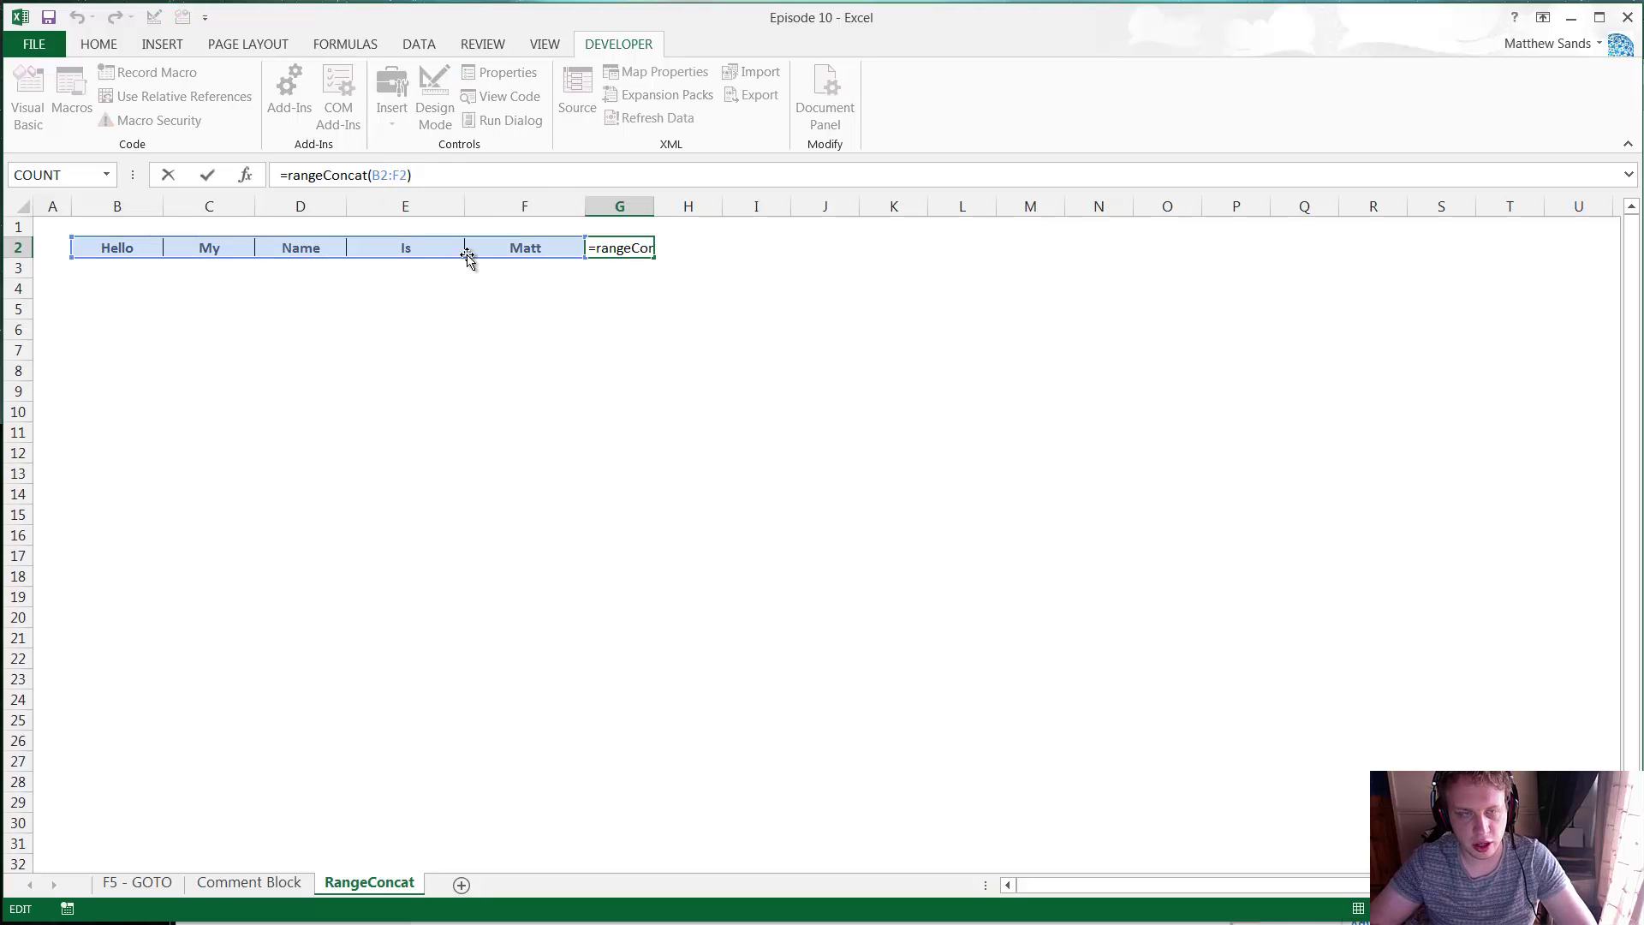
{"action": "type", "text": ","}
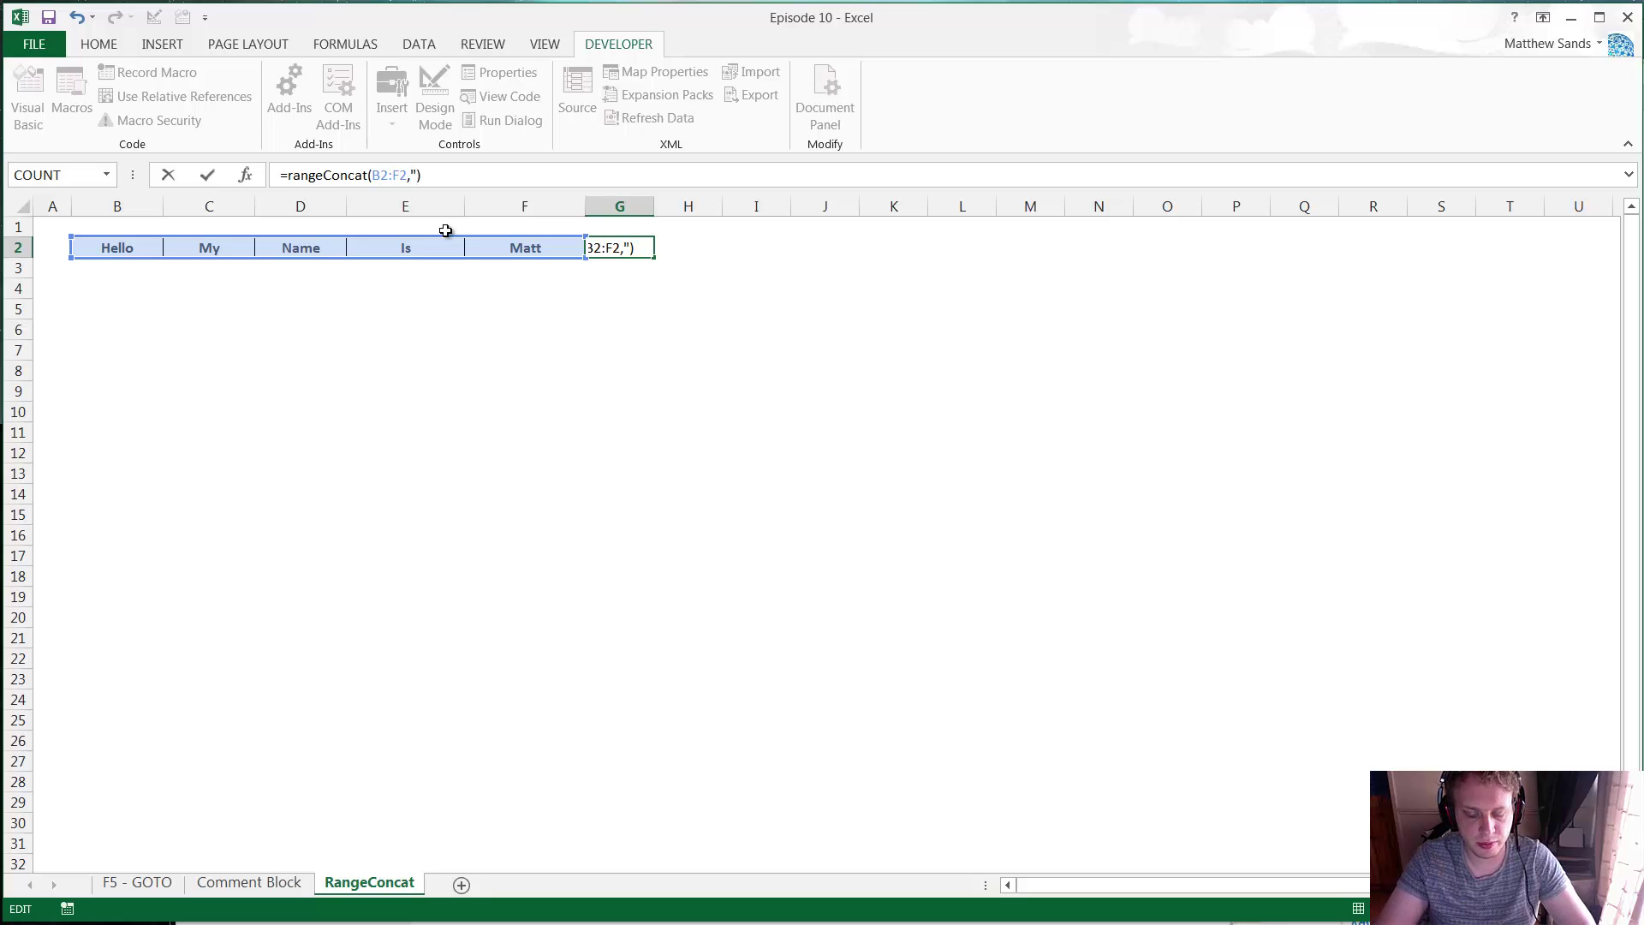
{"action": "key", "text": "Return"}
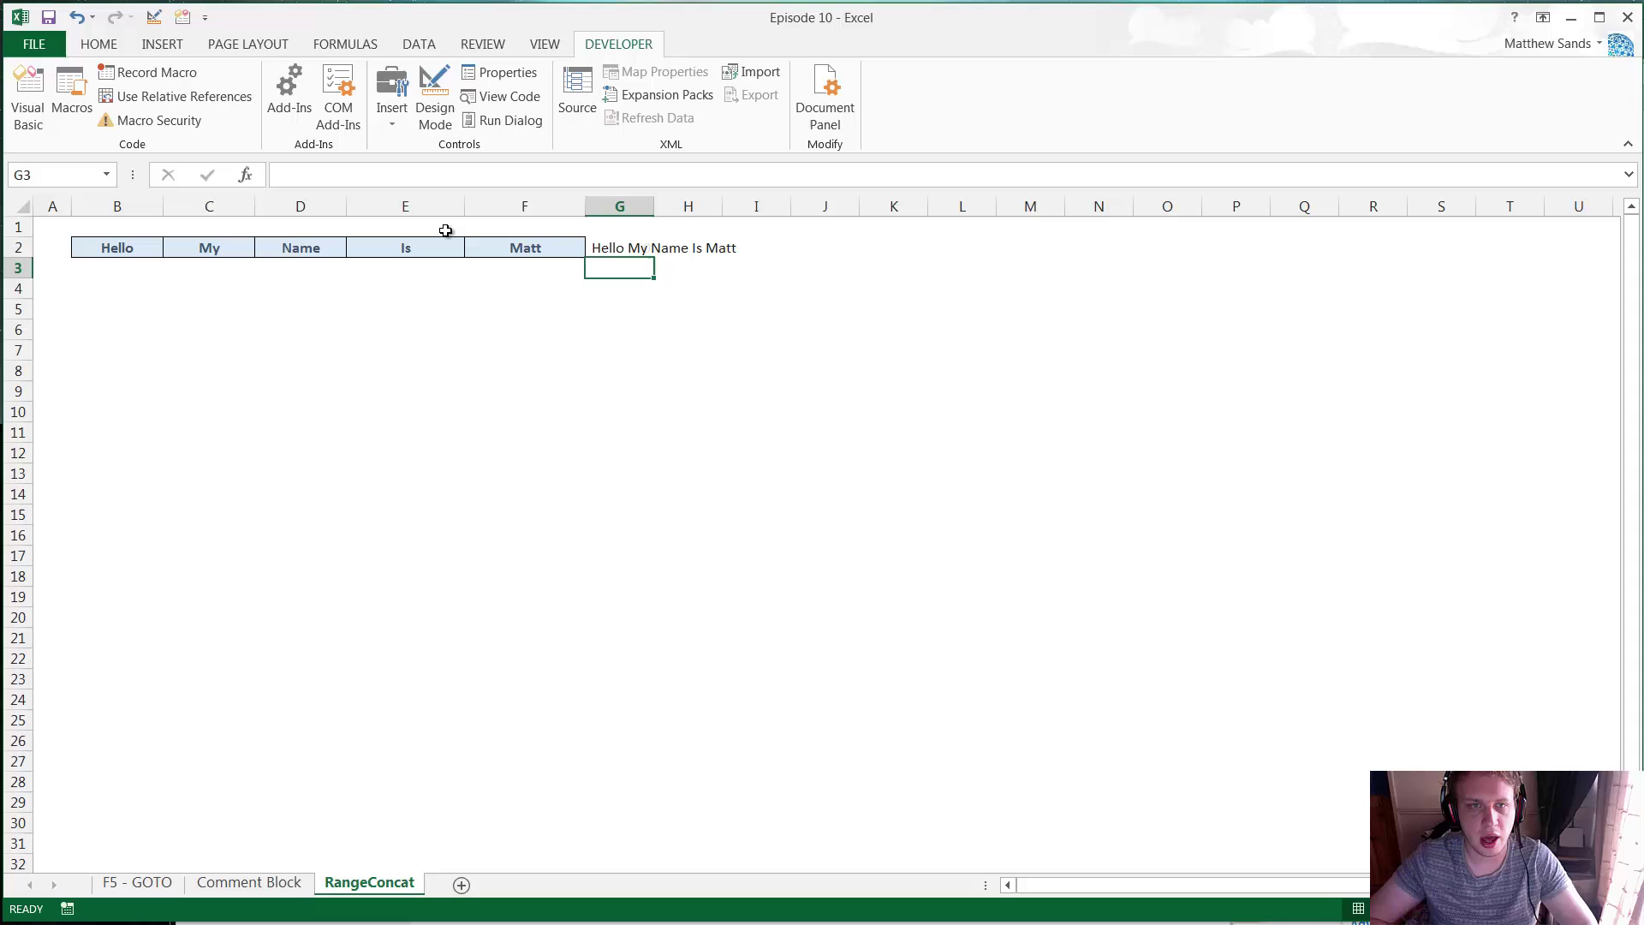
{"action": "left_click", "coordinate": [614, 241]}
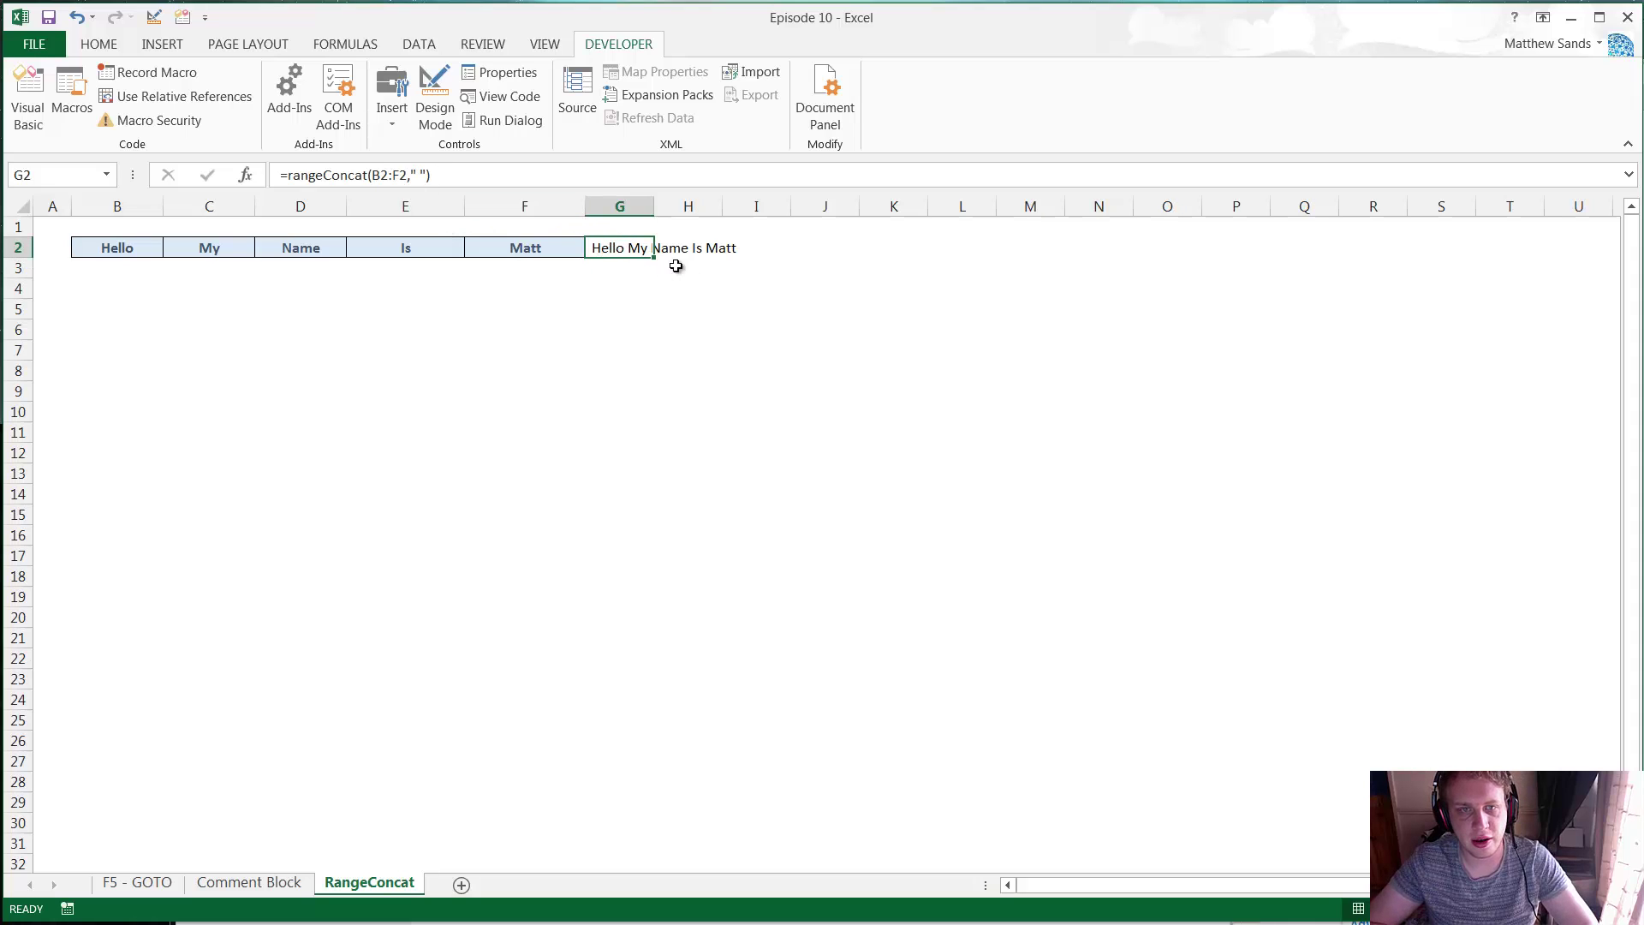
{"action": "left_click", "coordinate": [420, 177]}
{"action": "type", "text": ","}
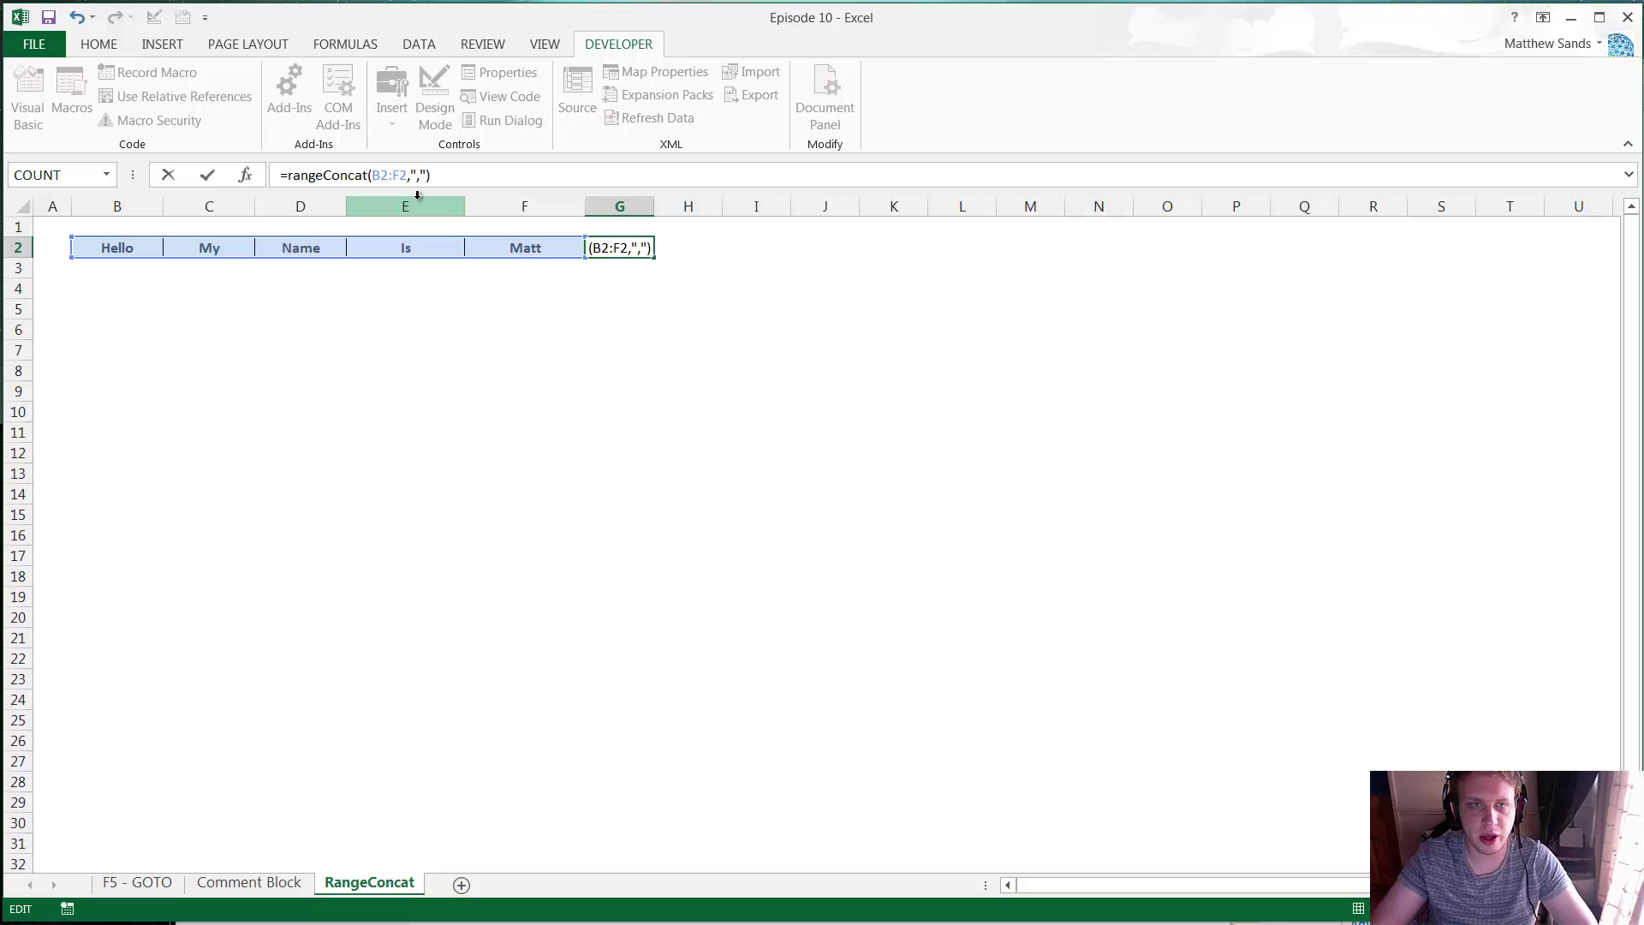
{"action": "key", "text": "Return"}
{"action": "left_click", "coordinate": [631, 240]}
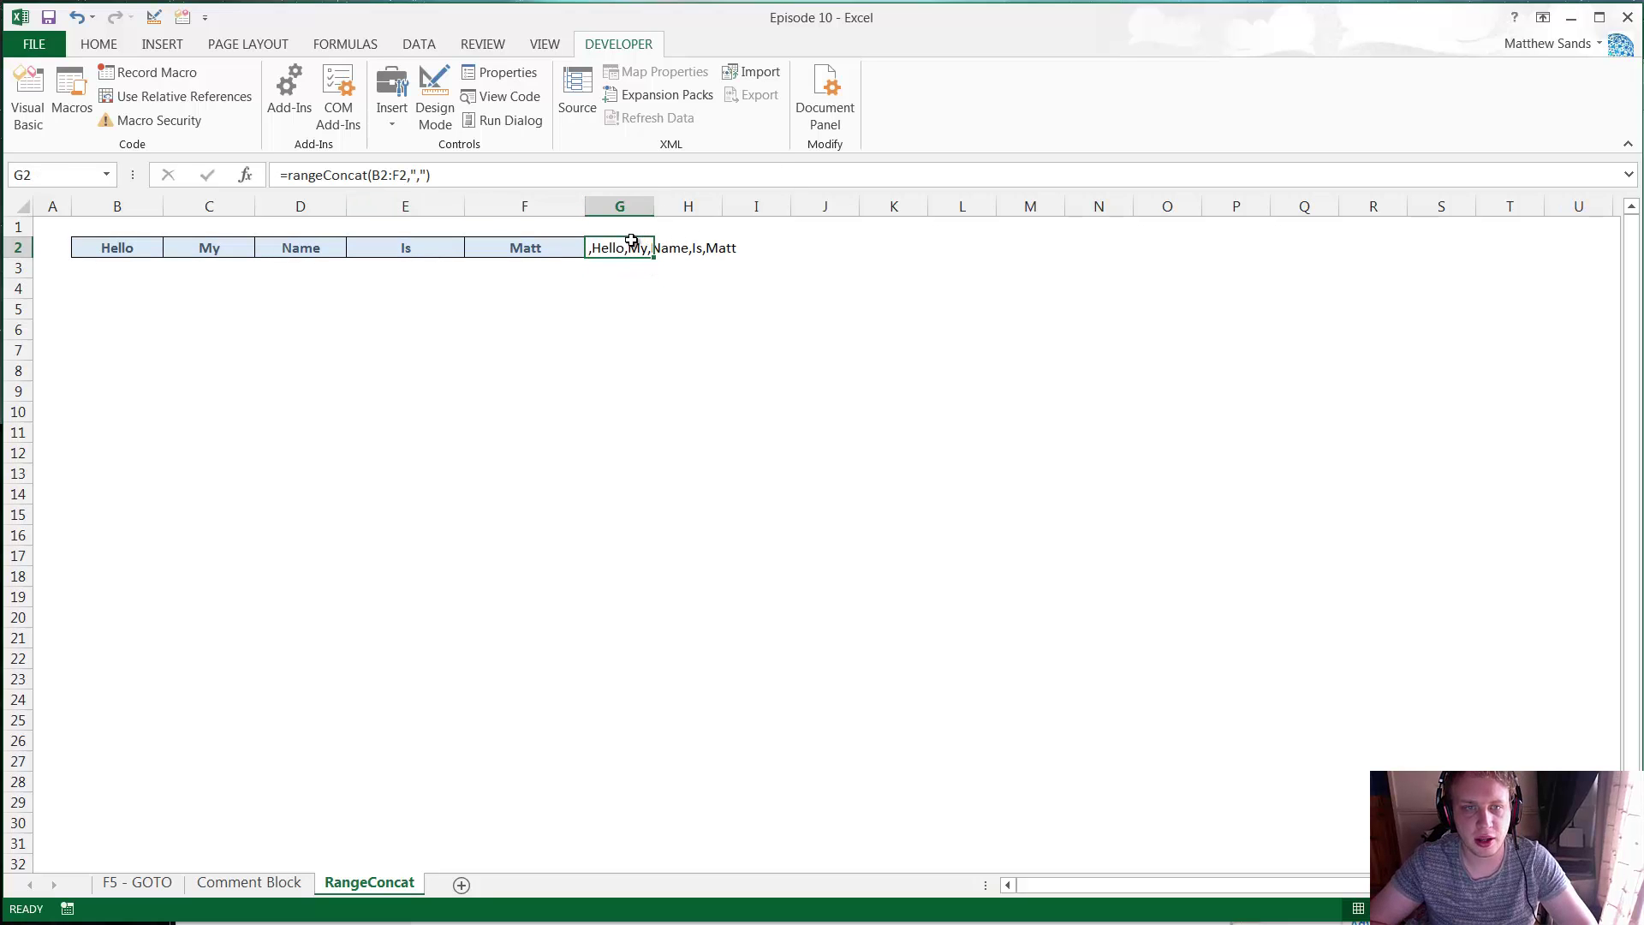
Step: Change the delimiter to a space so G2 shows Hello My Name Is Matt
{"action": "left_click", "coordinate": [424, 175]}
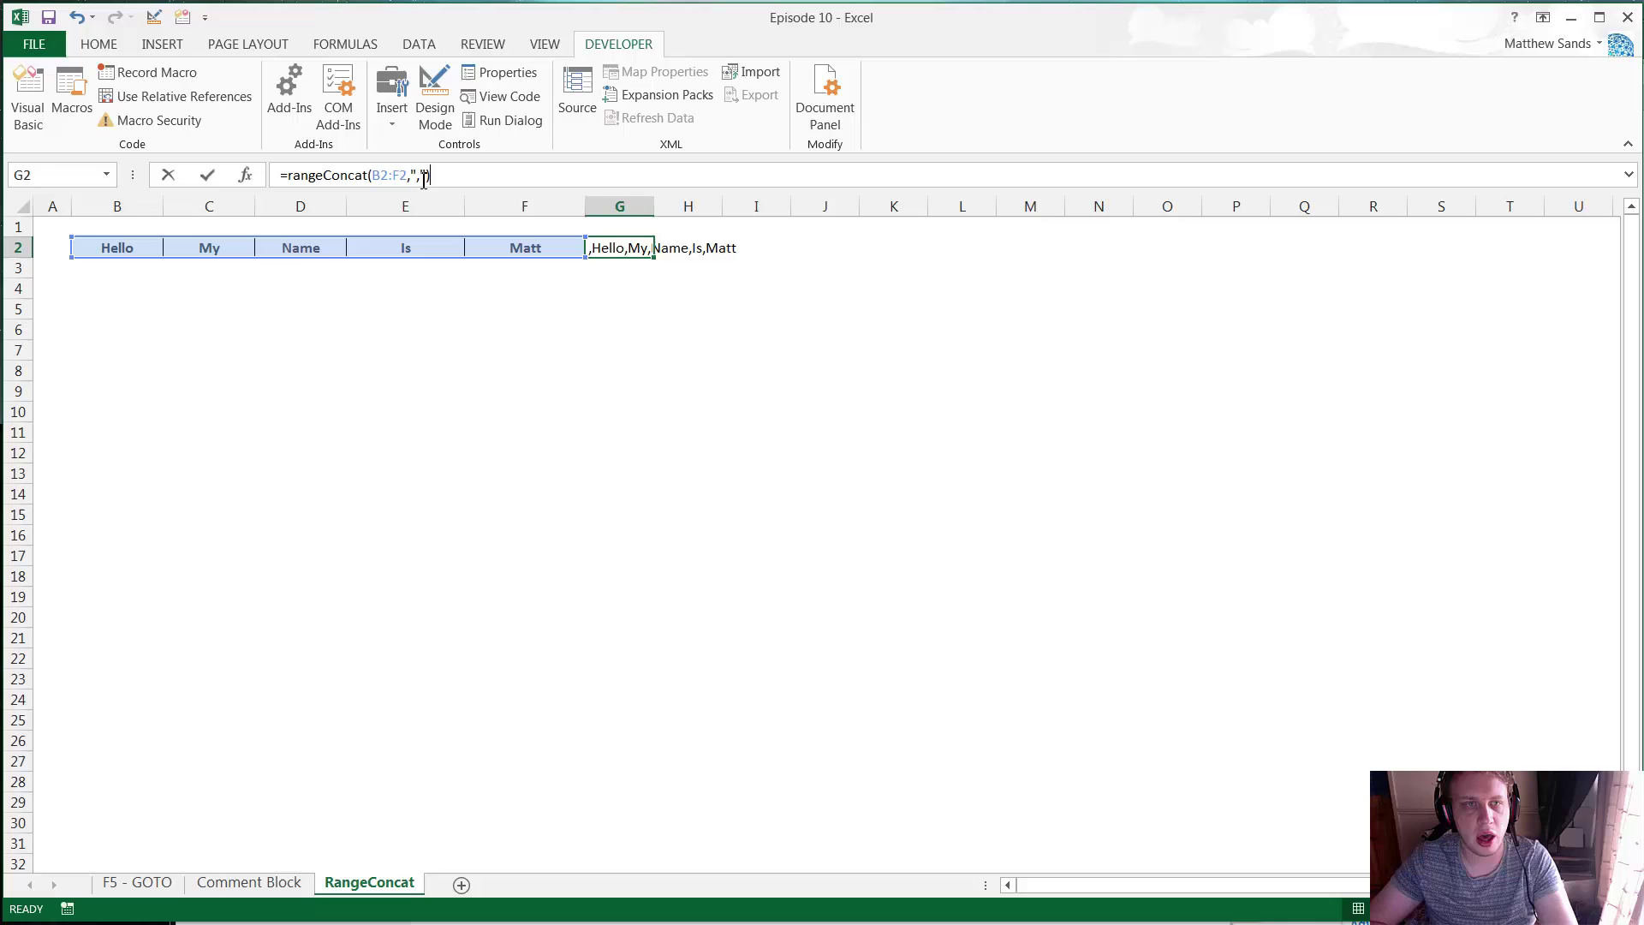
{"action": "key", "text": "BackSpace"}
{"action": "key", "text": "Return"}
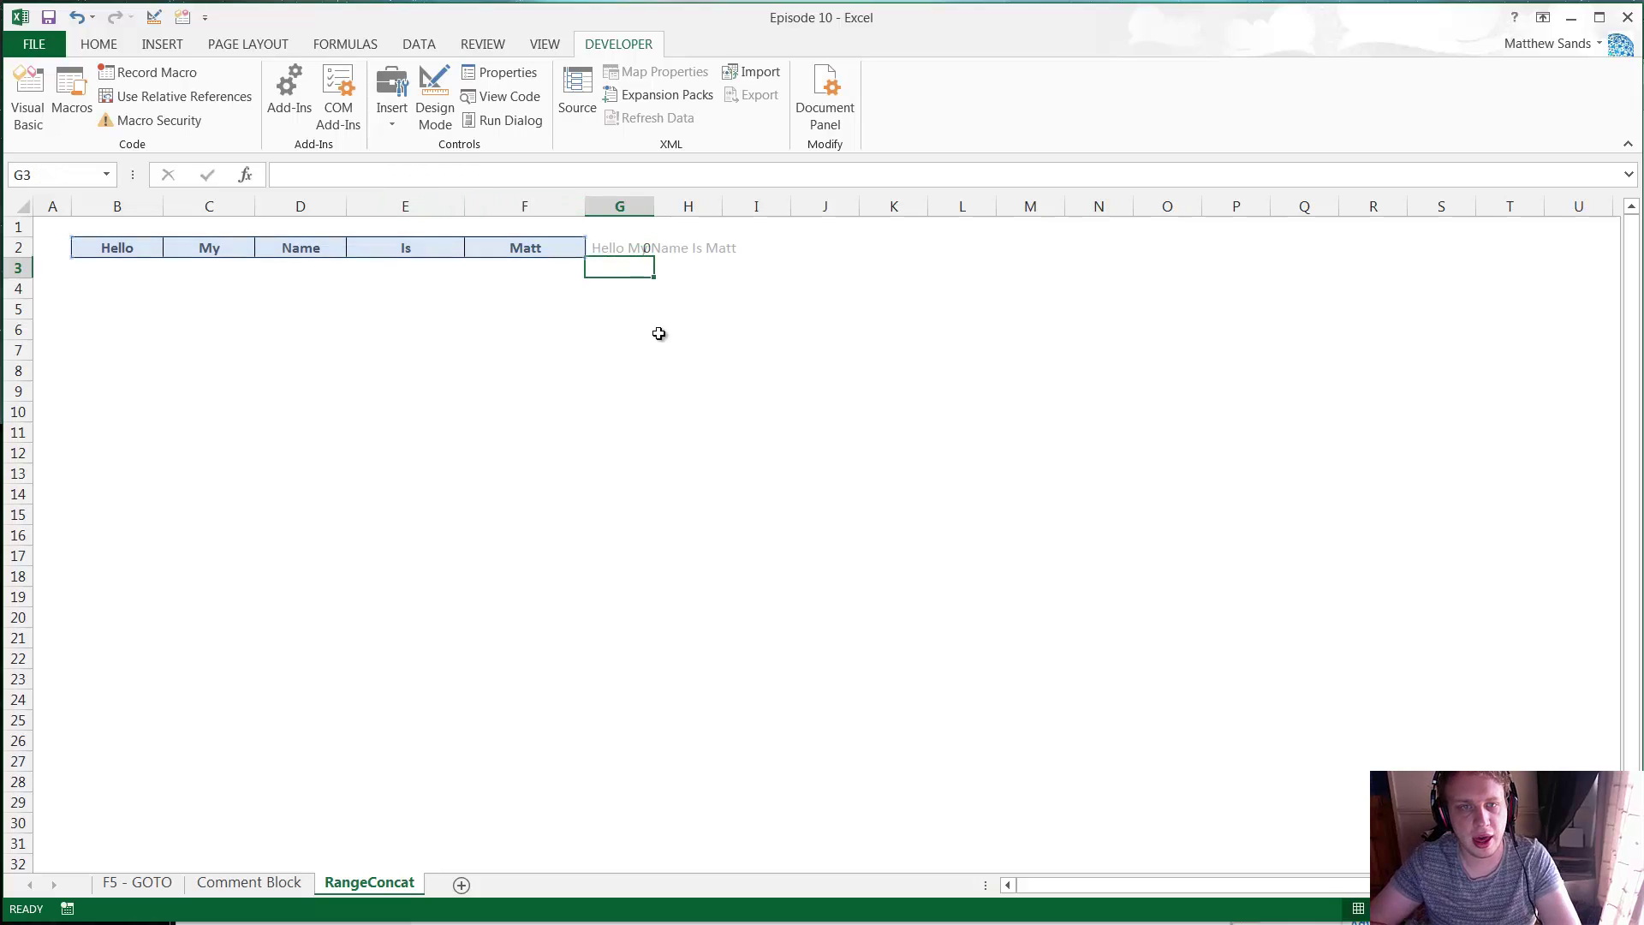
{"action": "left_click", "coordinate": [632, 250]}
Step: Open Module1 from the RangeConcat sheet's View Code to show the rangeConcat function
{"action": "right_click", "coordinate": [392, 882]}
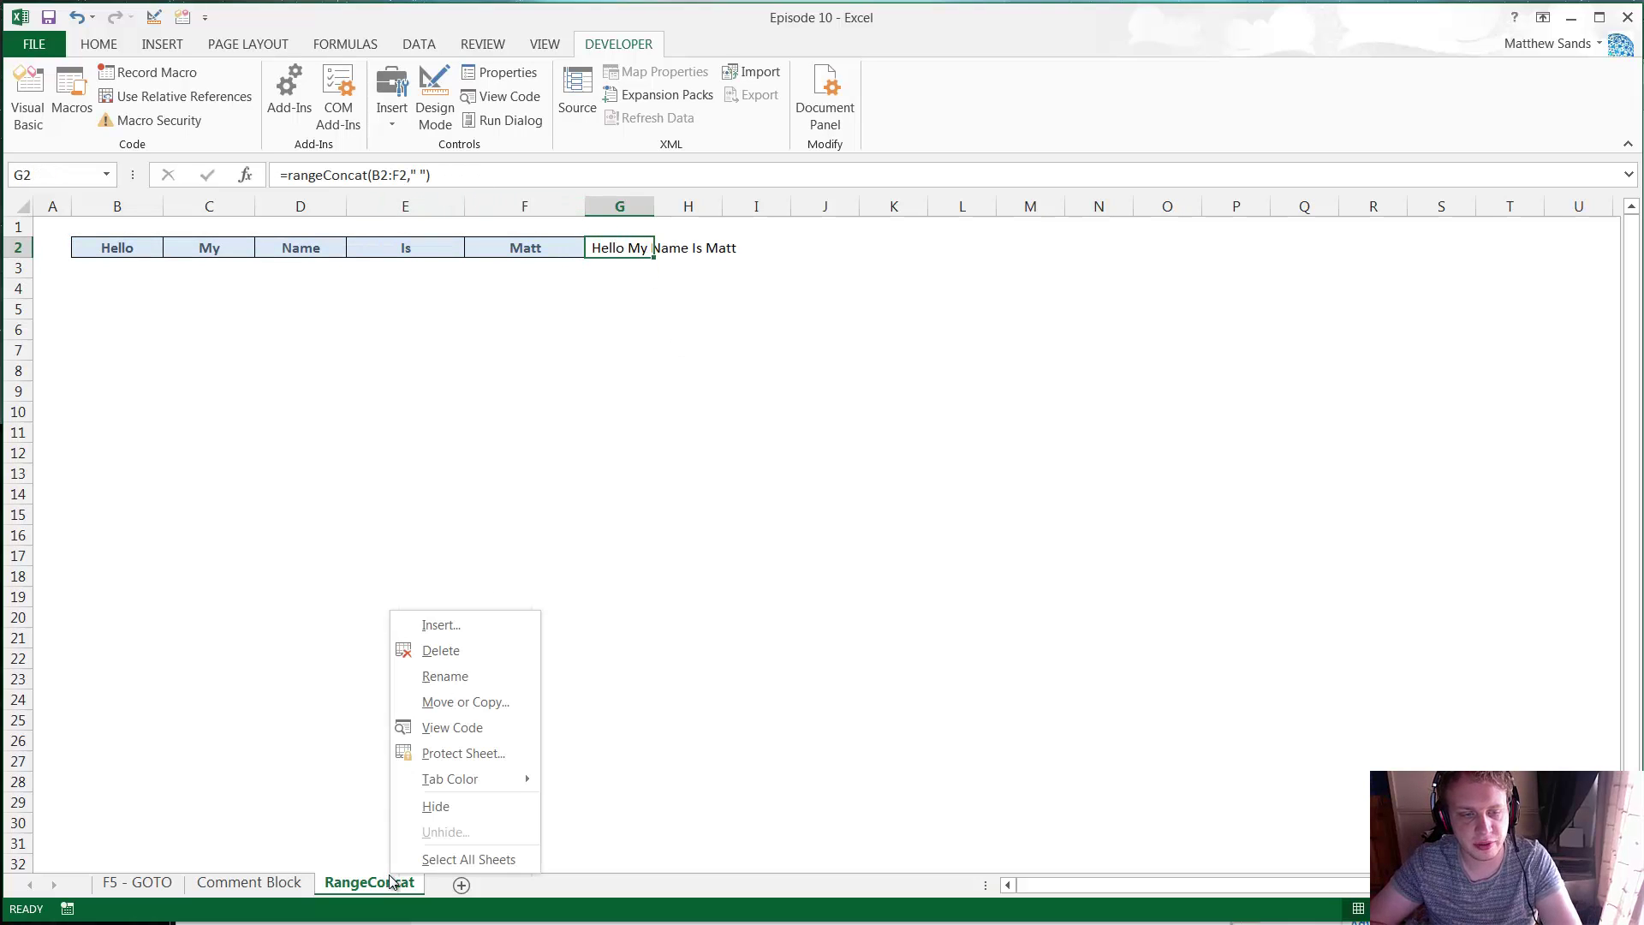
{"action": "left_click", "coordinate": [463, 728]}
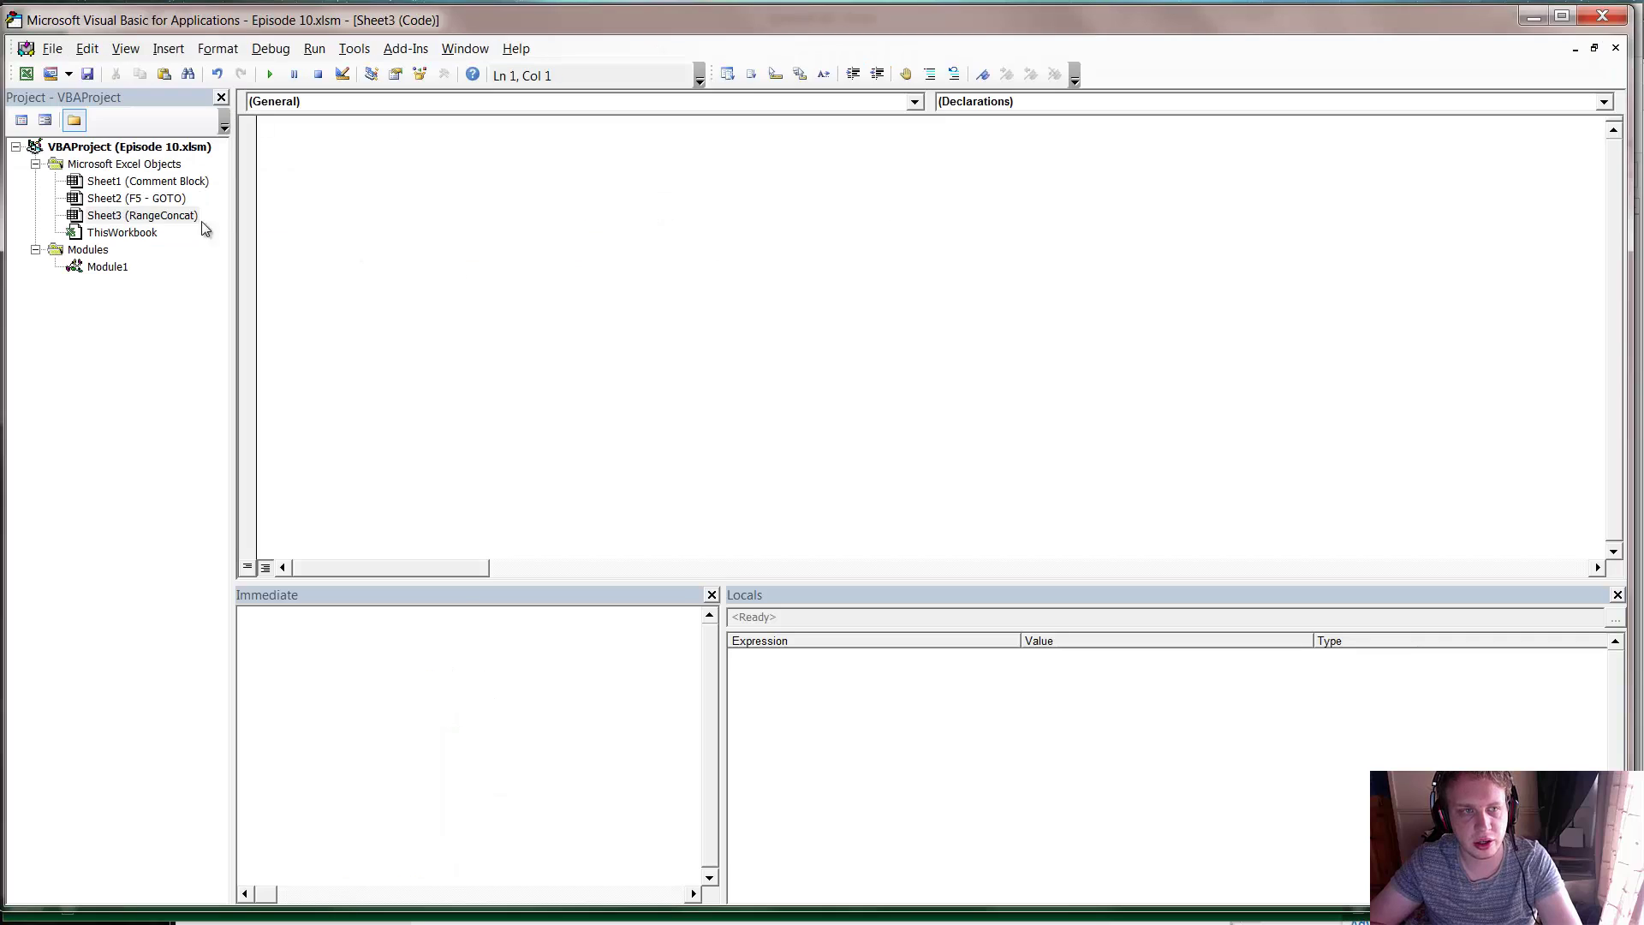
{"action": "double_click", "coordinate": [121, 268]}
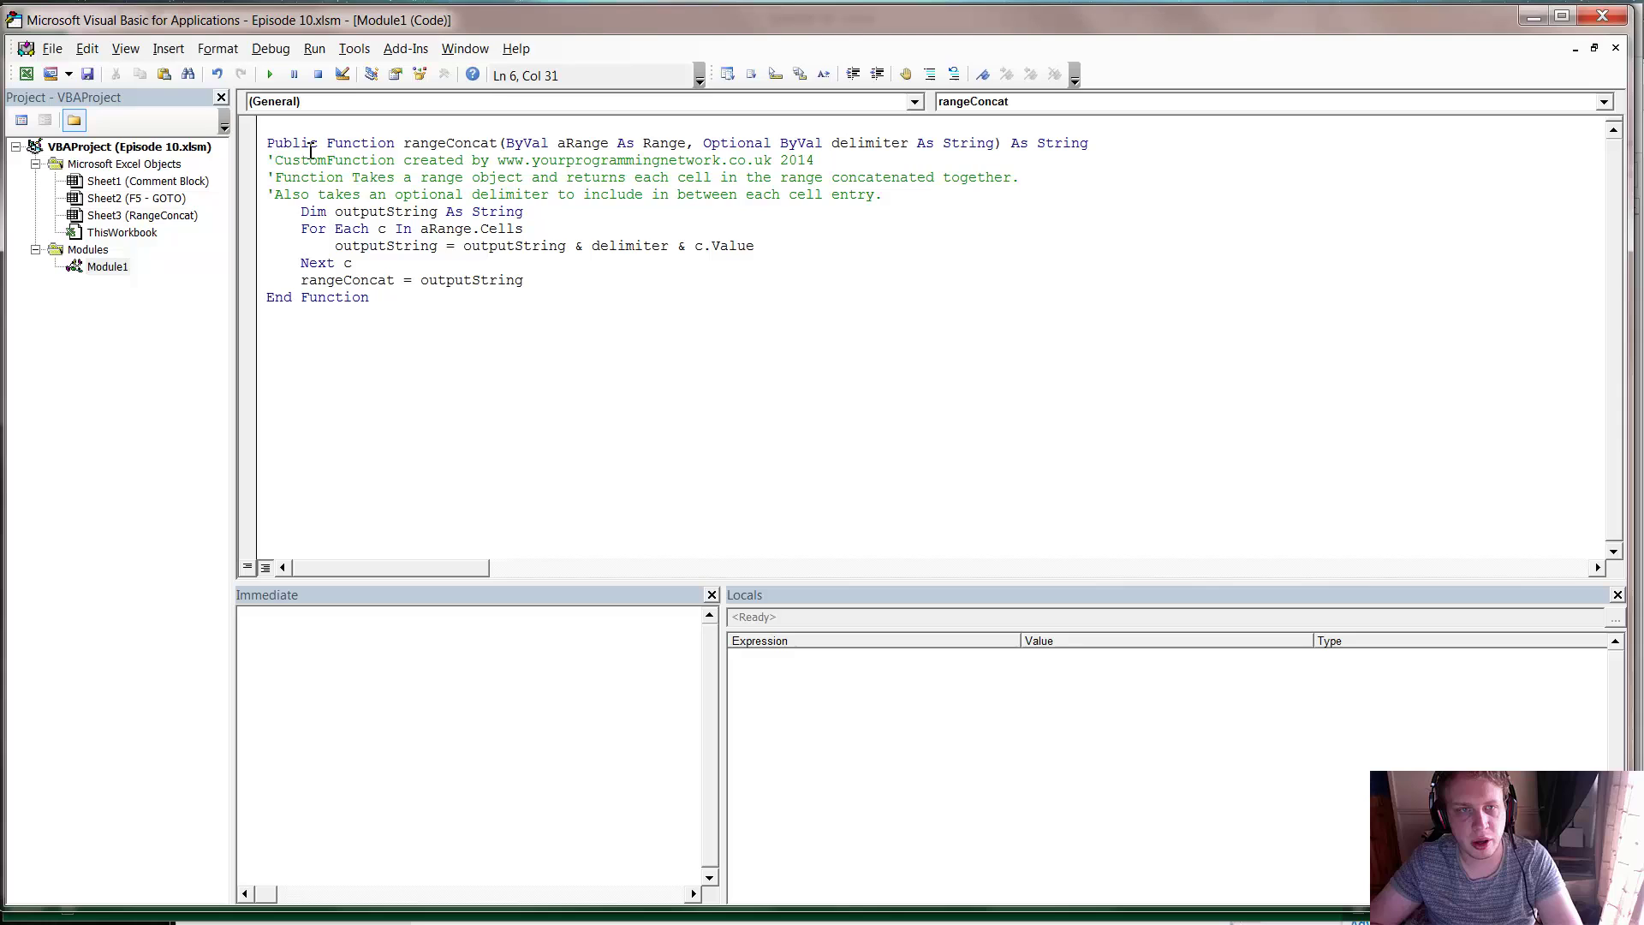
Step: Highlight the aRange, ByVal and delimiter parameters and the For Each loop
{"action": "double_click", "coordinate": [583, 143]}
{"action": "double_click", "coordinate": [801, 143]}
{"action": "double_click", "coordinate": [869, 143]}
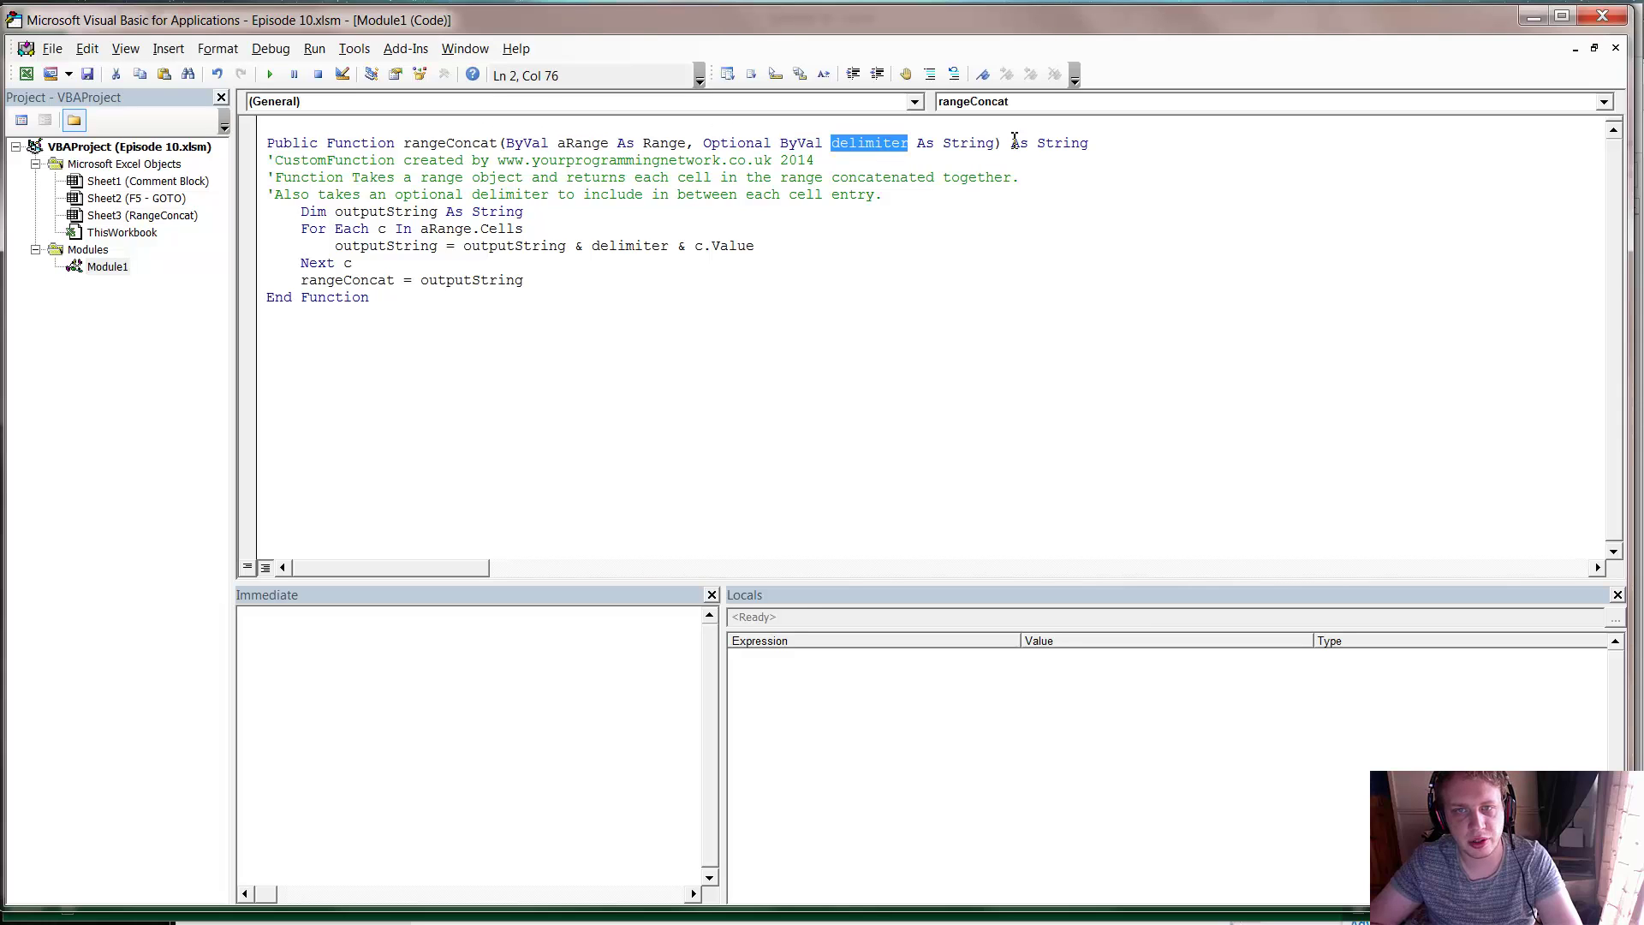
{"action": "left_click", "coordinate": [400, 225]}
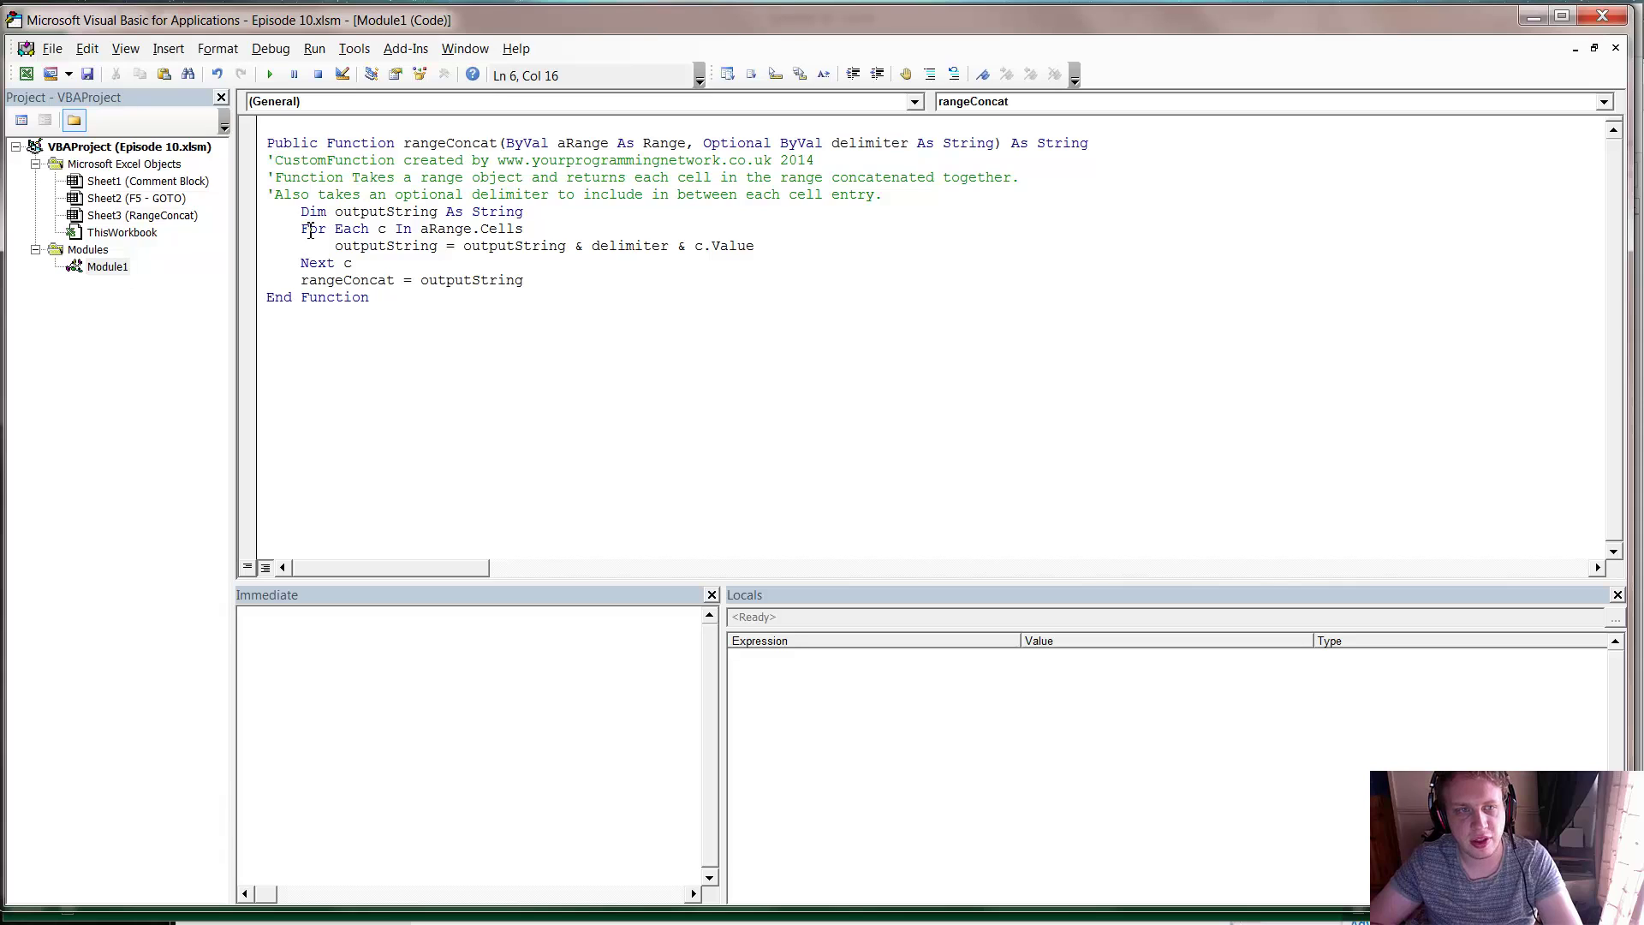
{"action": "left_click_drag", "start_coordinate": [302, 229], "coordinate": [339, 248]}
{"action": "left_click", "coordinate": [402, 262]}
{"action": "left_click", "coordinate": [552, 249]}
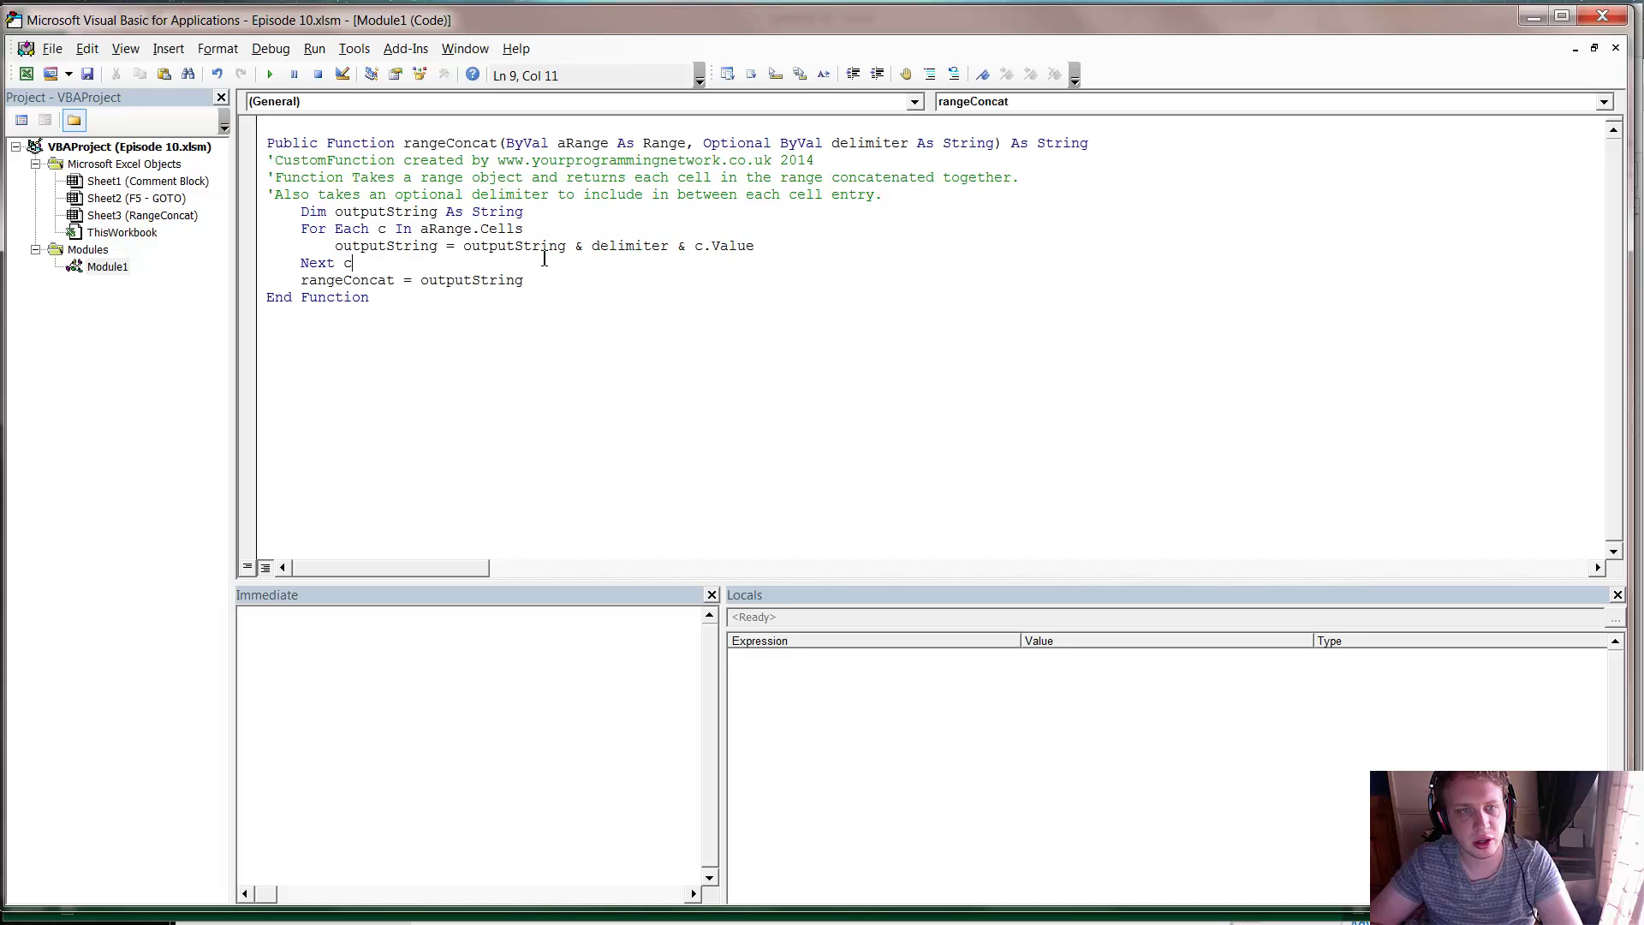
Step: Close the VBA editor and move the active cell along row 4 from D4
{"action": "left_click", "coordinate": [1601, 15]}
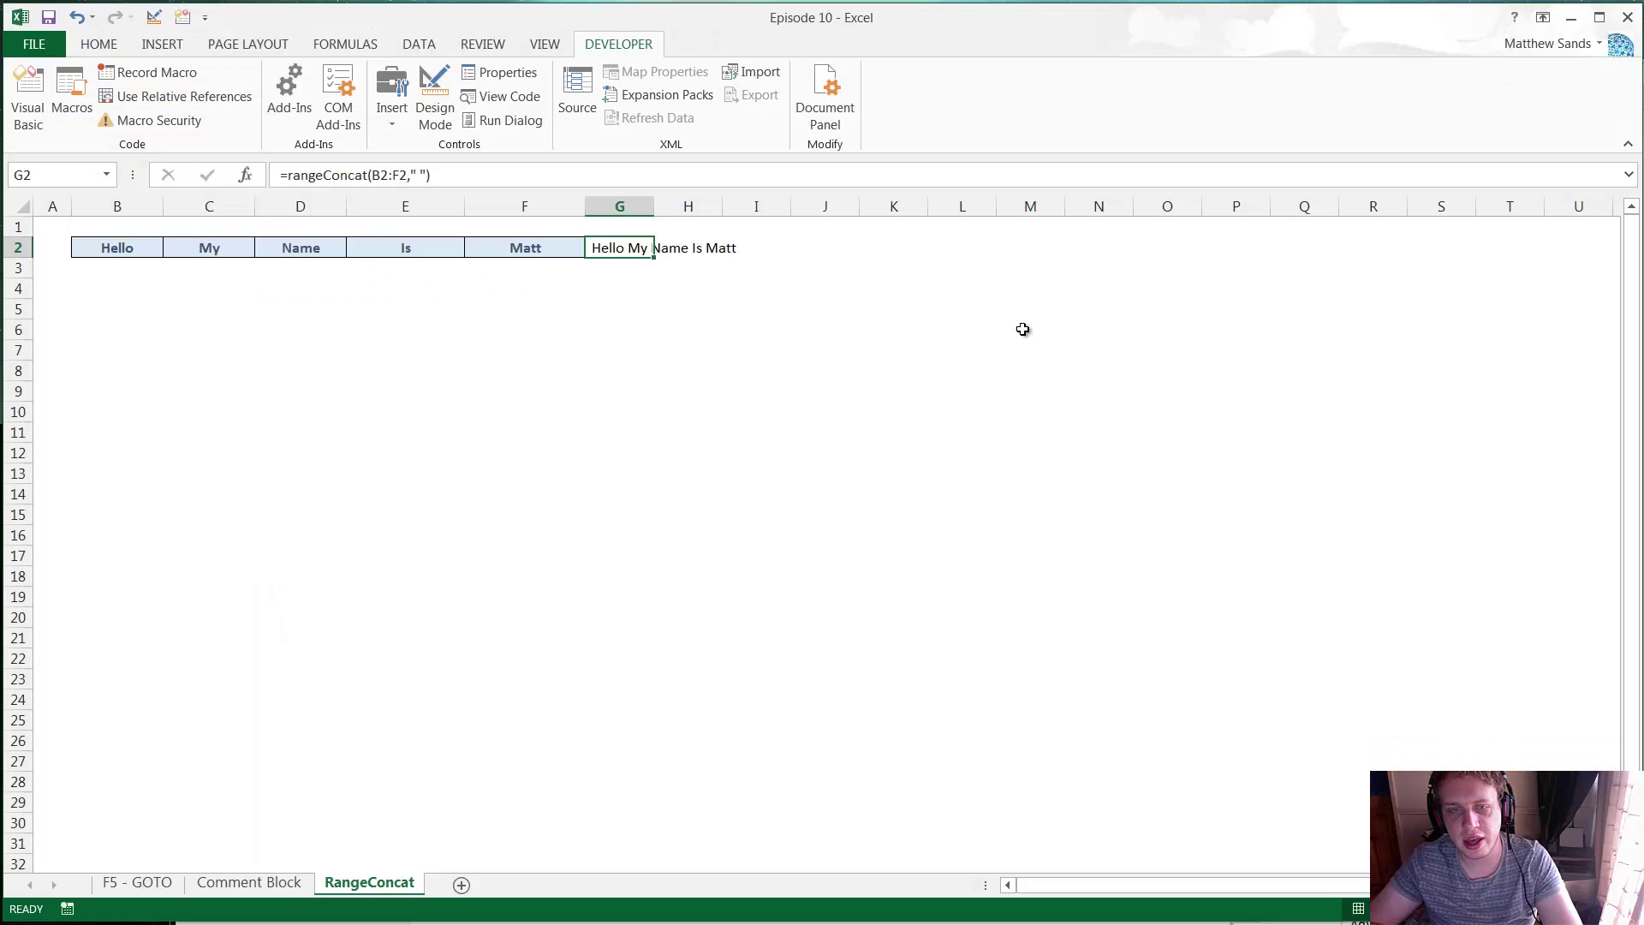
{"action": "left_click", "coordinate": [338, 289]}
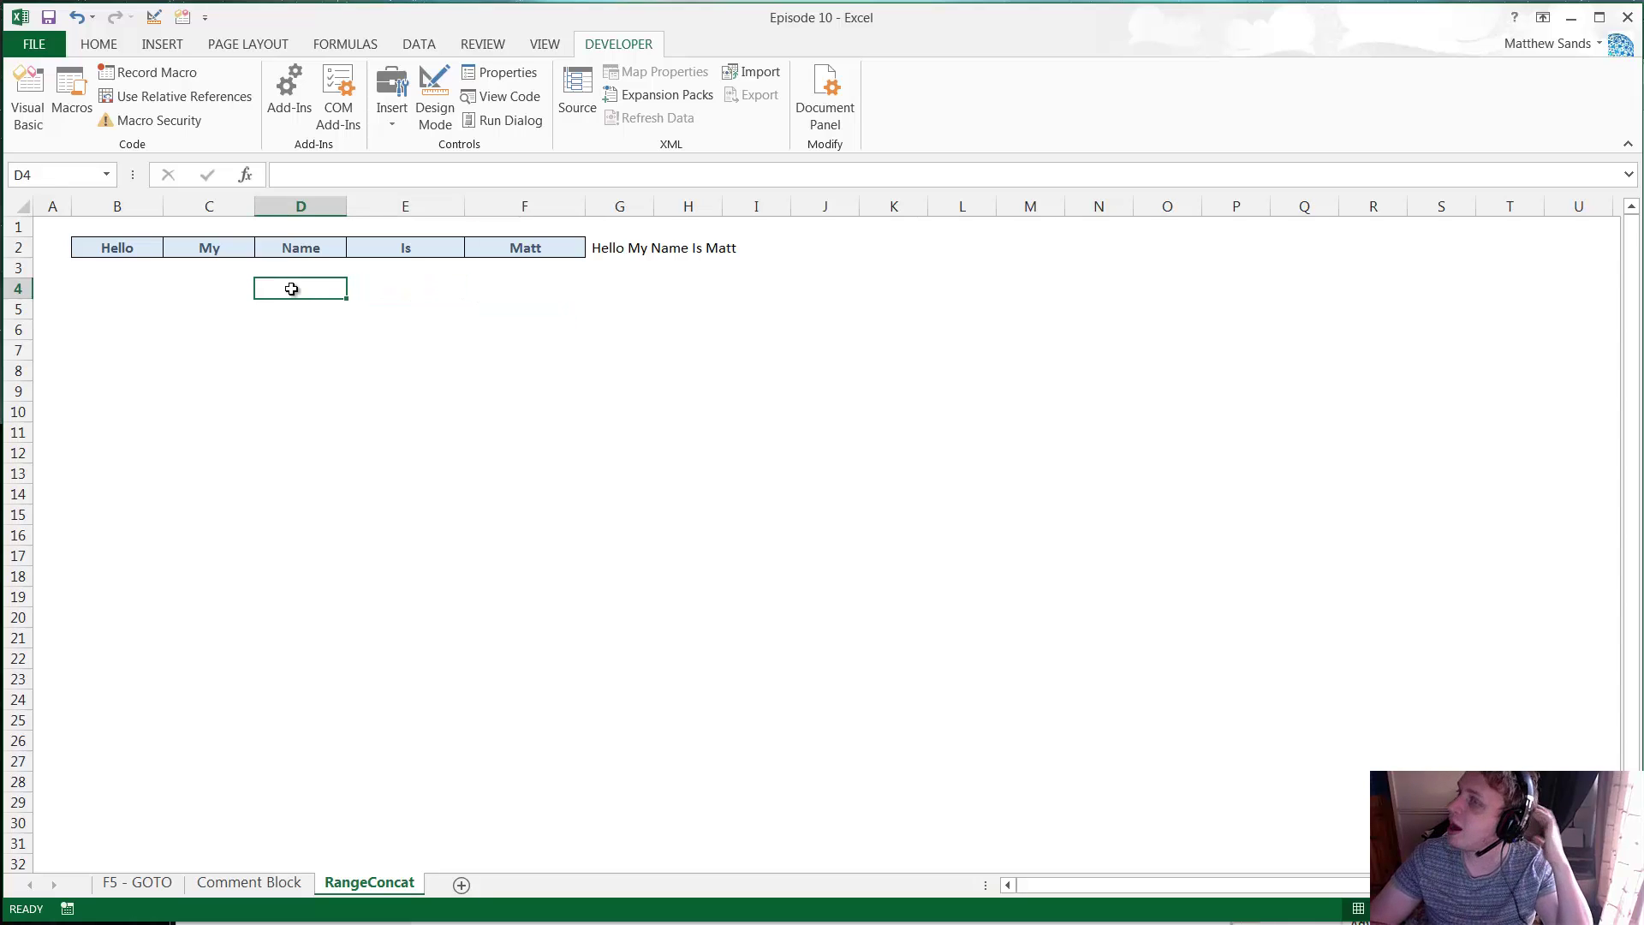
{"action": "key", "text": "Right"}
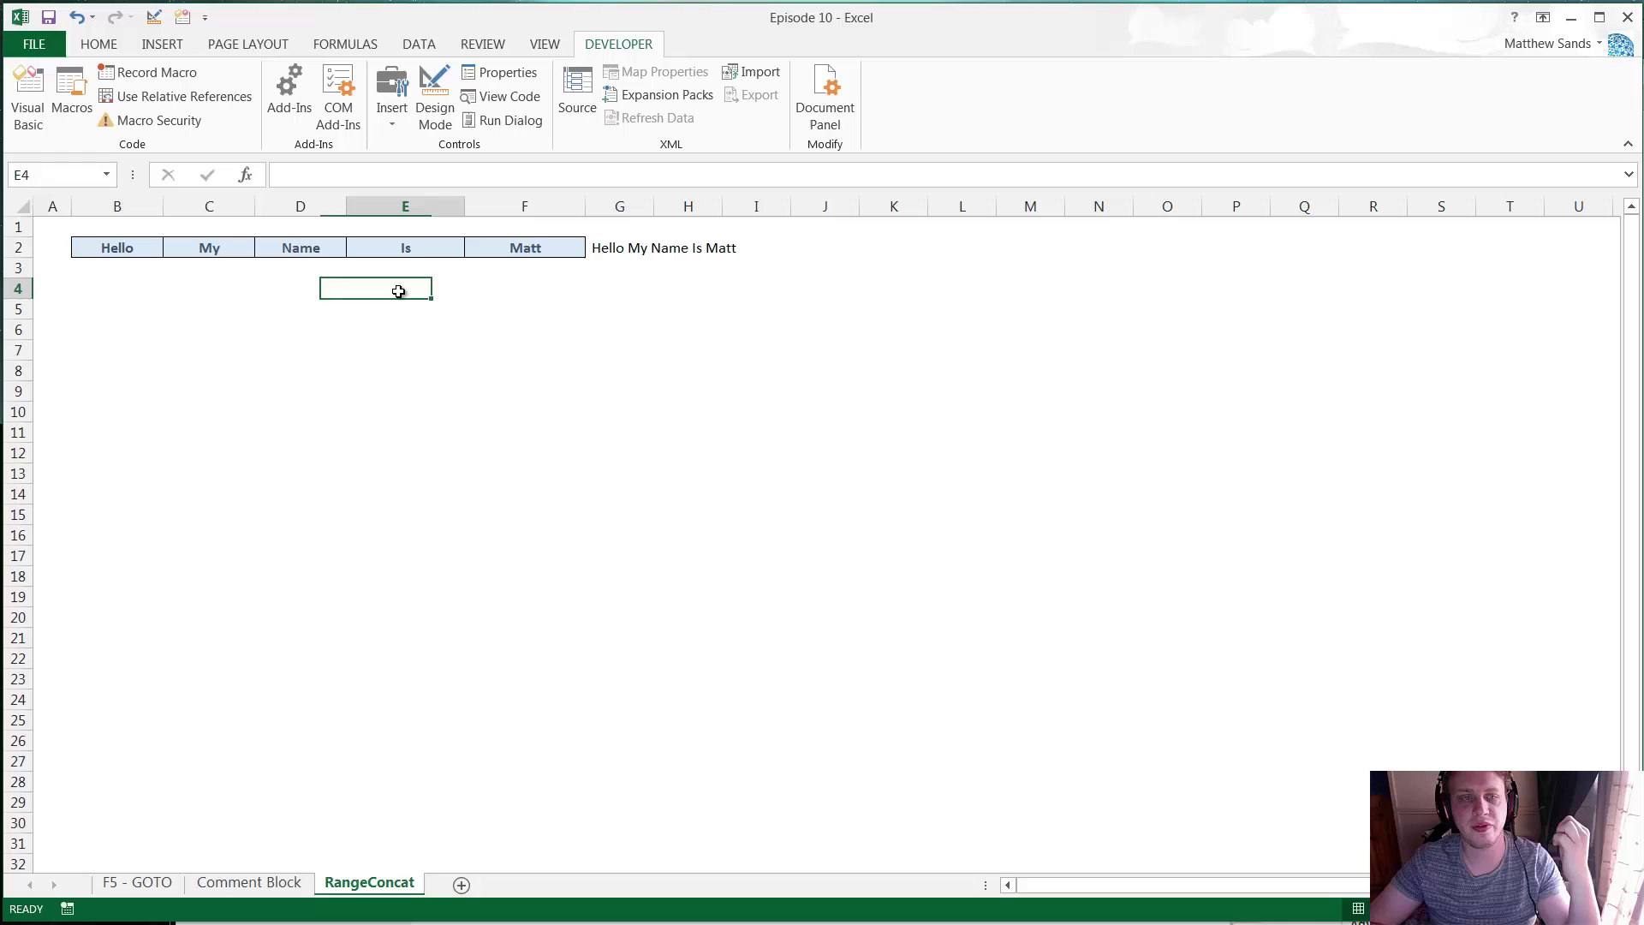
{"action": "key", "text": "Right"}
{"action": "key", "text": "Left"}
{"action": "key", "text": "Left"}
{"action": "key", "text": "Left"}
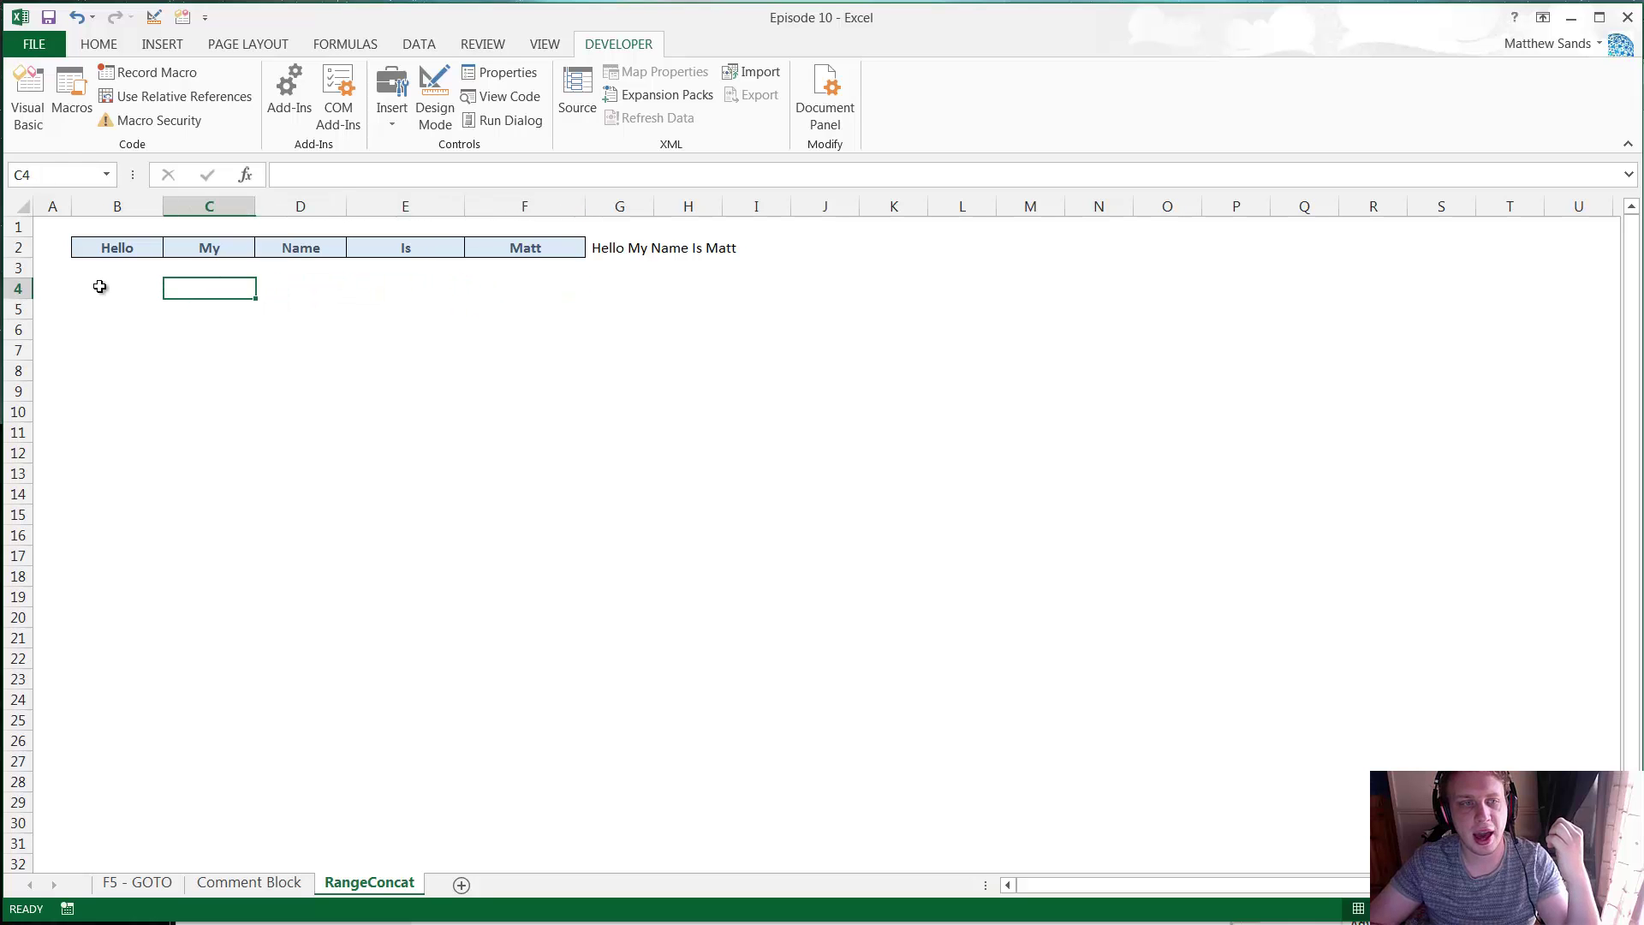
{"action": "key", "text": "Left"}
{"action": "key", "text": "Right"}
{"action": "key", "text": "Left"}
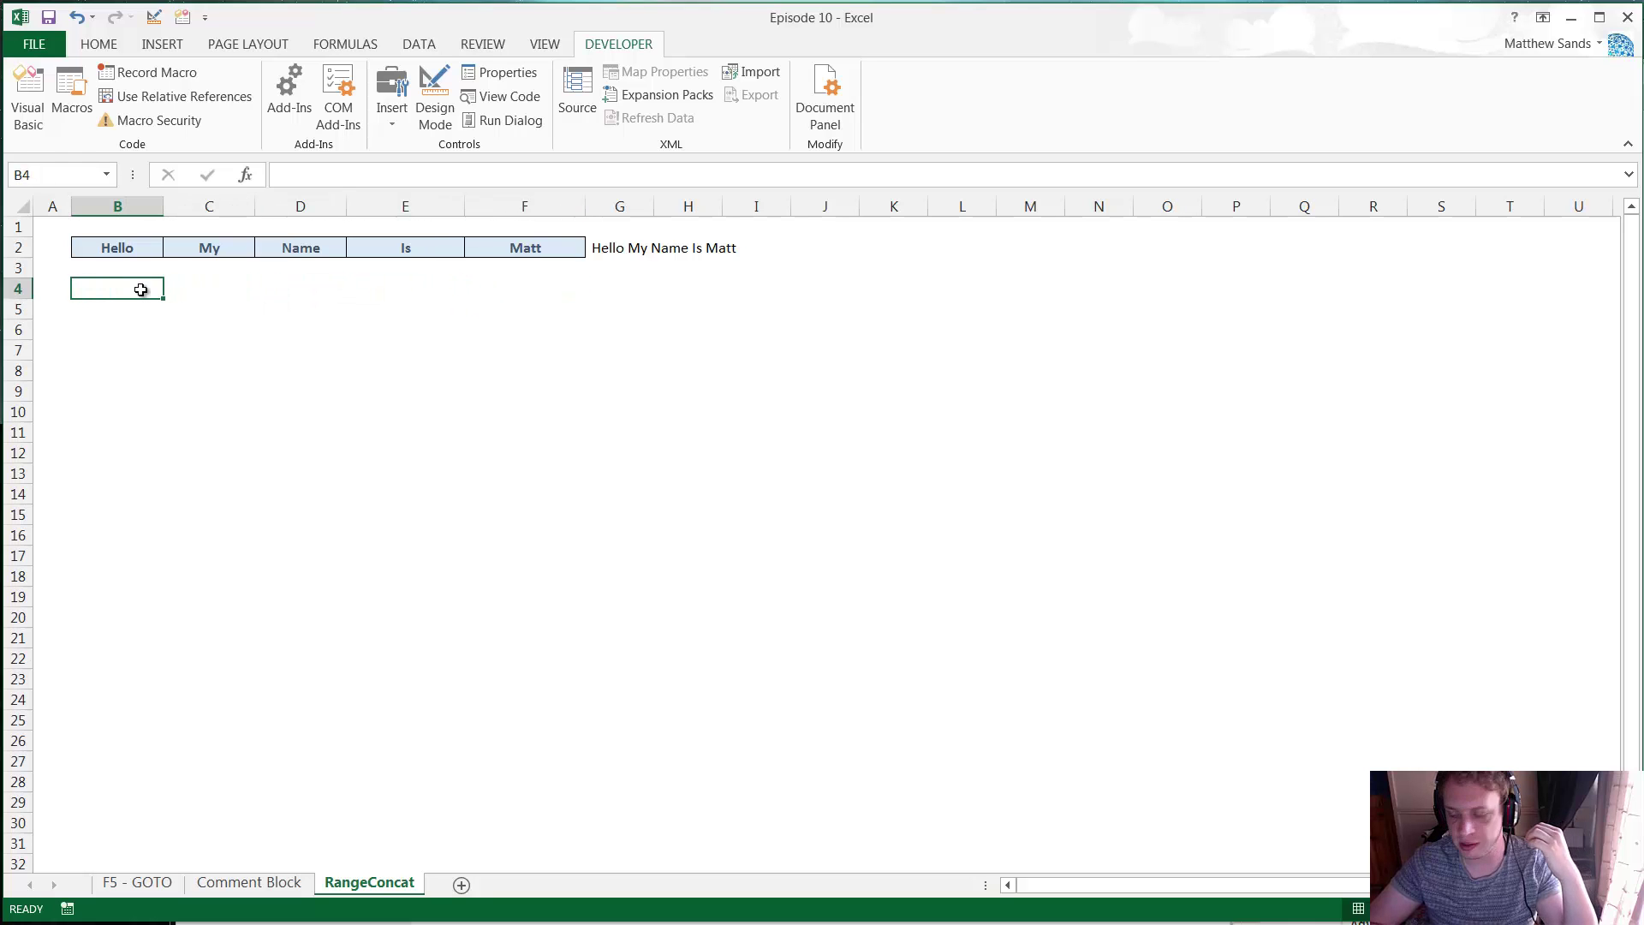